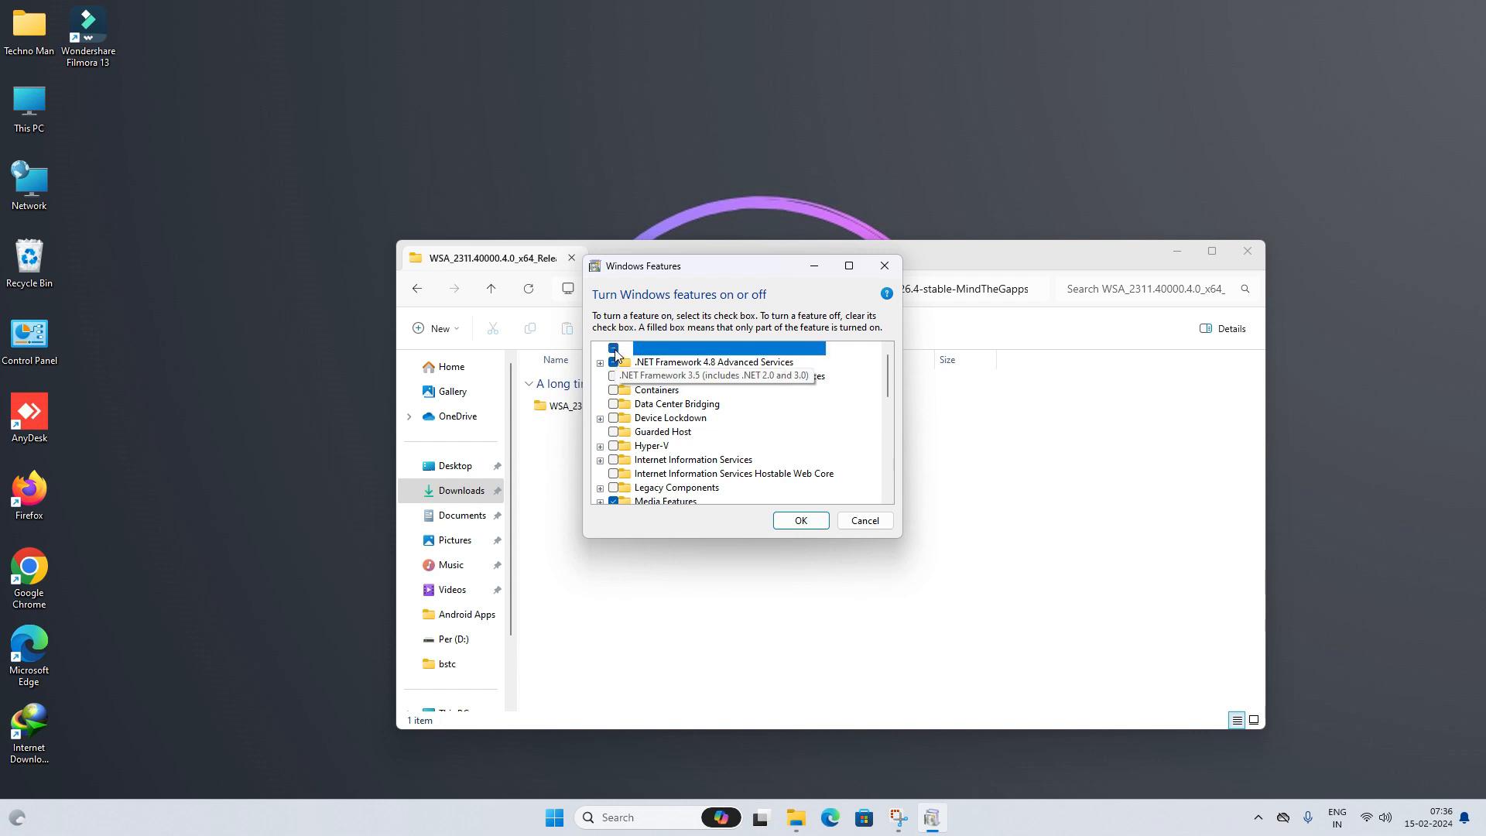
- Apply the .NET Framework 3.5 feature change and let Windows Update download its files
left_click(817, 527)
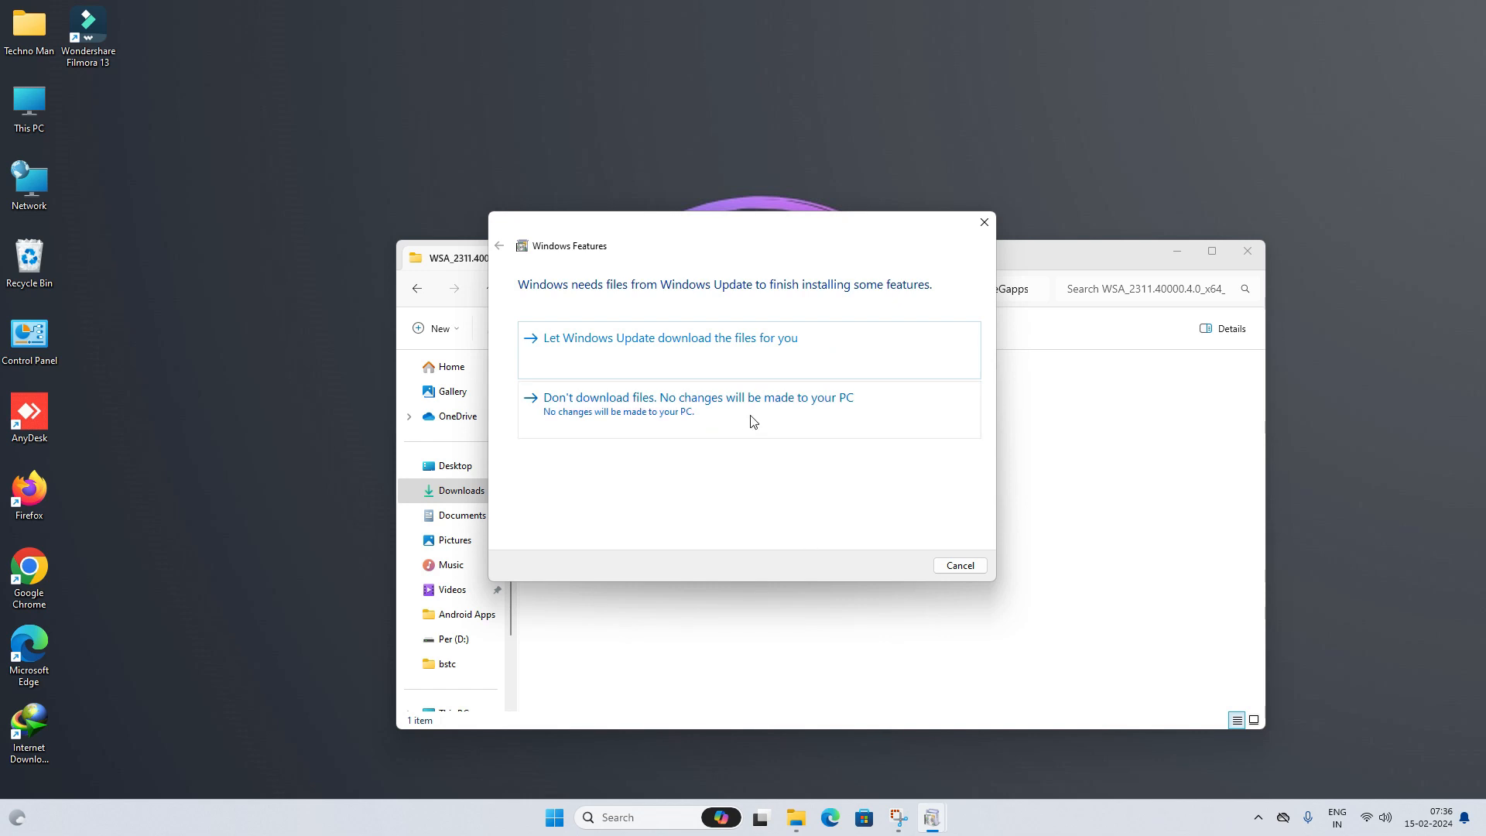
left_click(747, 358)
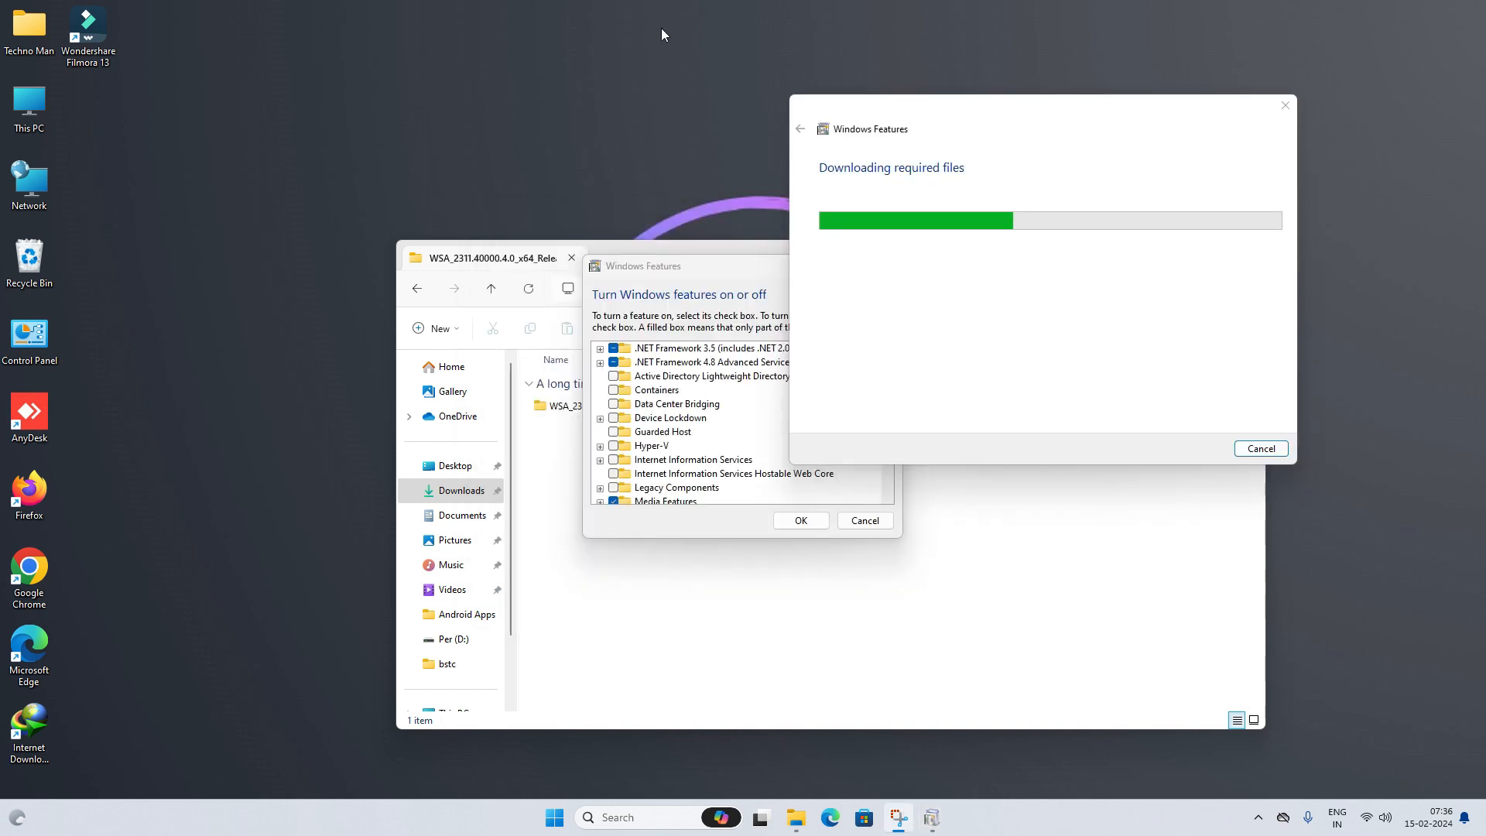
- Launch Firefox, search 'wsa builds' and open the MustardChef/WSABuilds repository
double_click(17, 507)
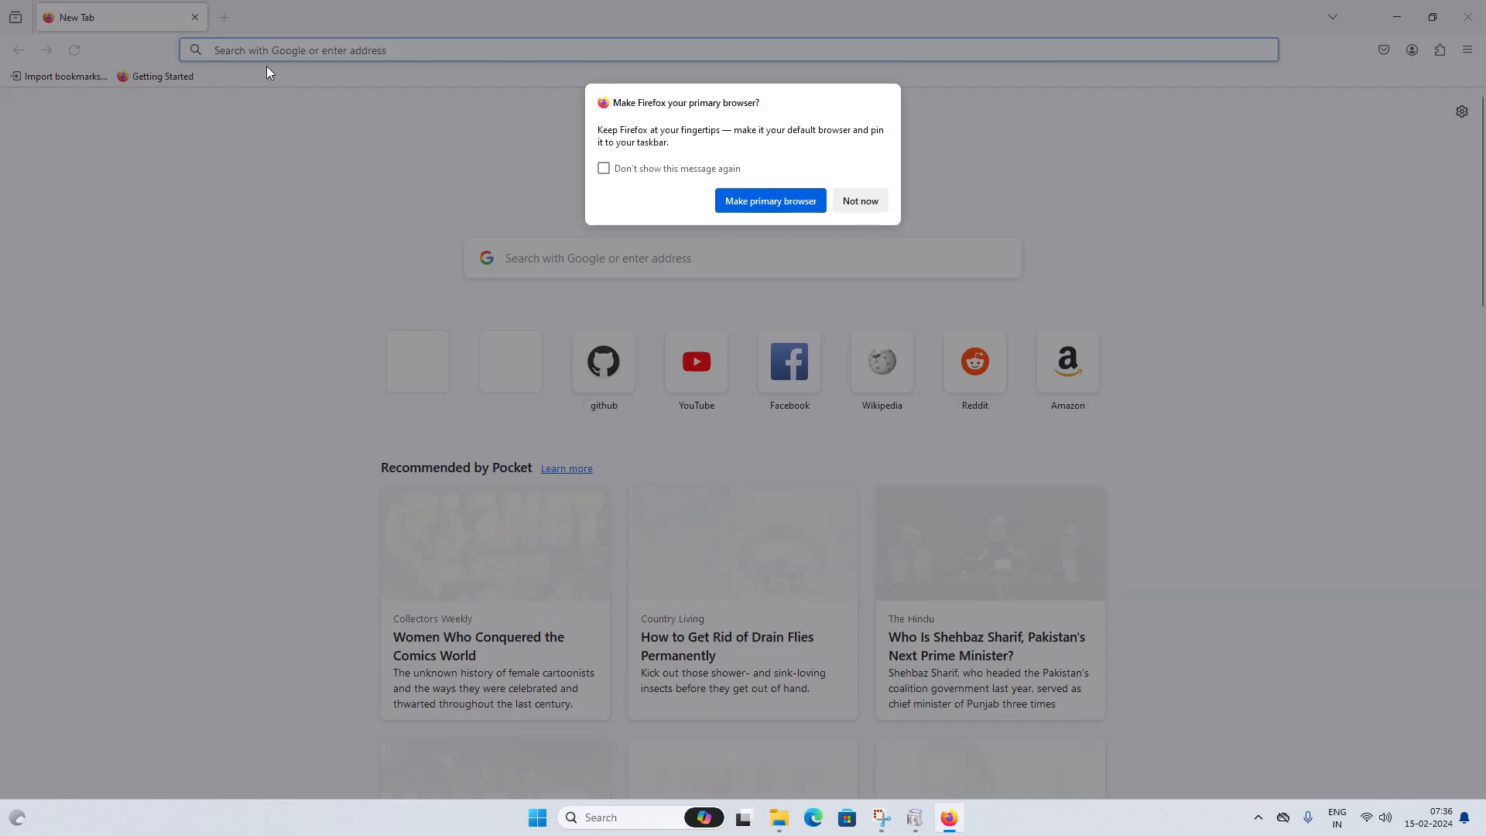
left_click(864, 203)
type("wsa")
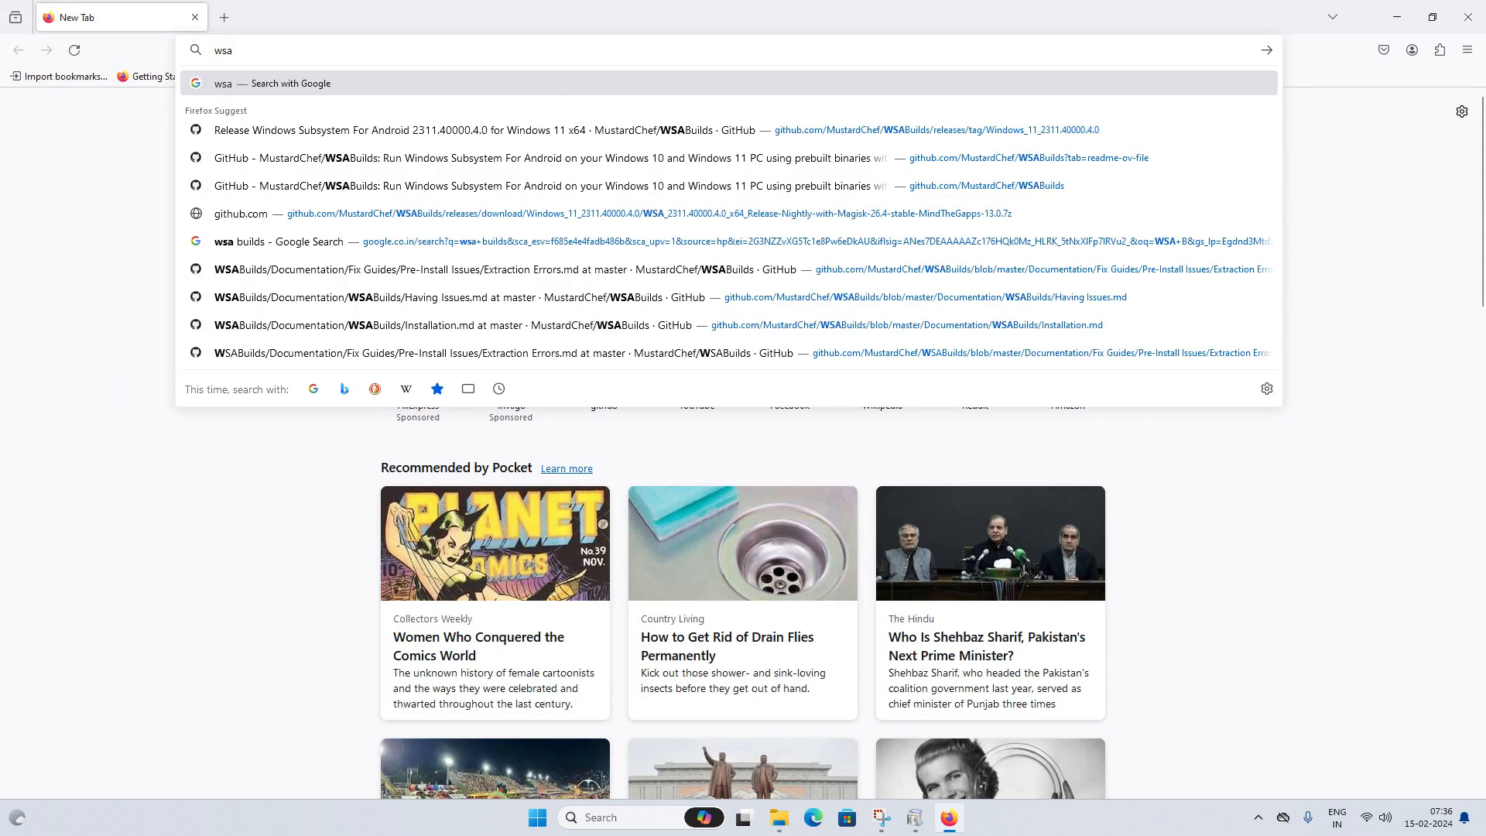
type(" builds")
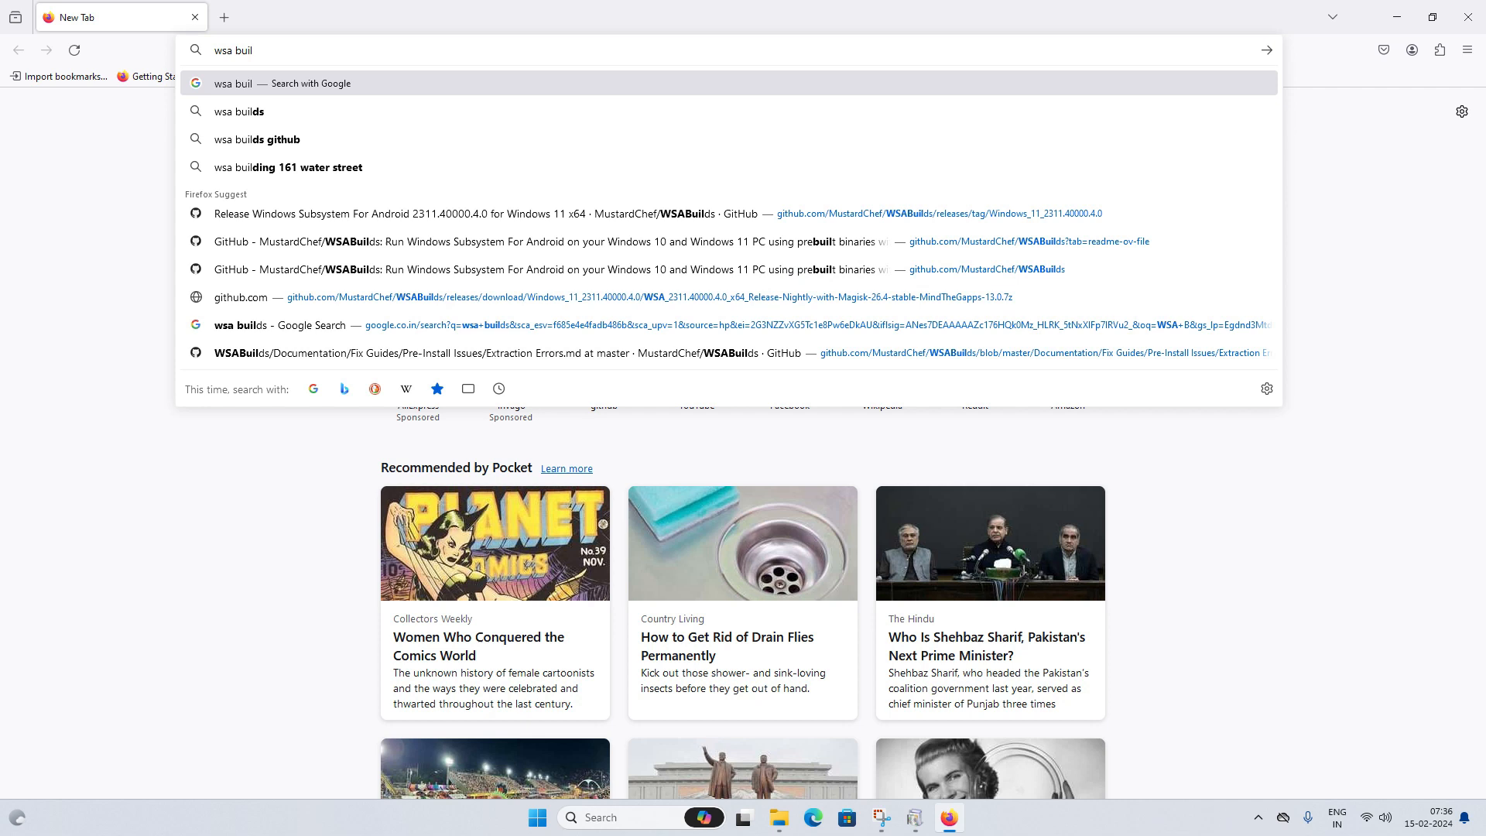
key("Return")
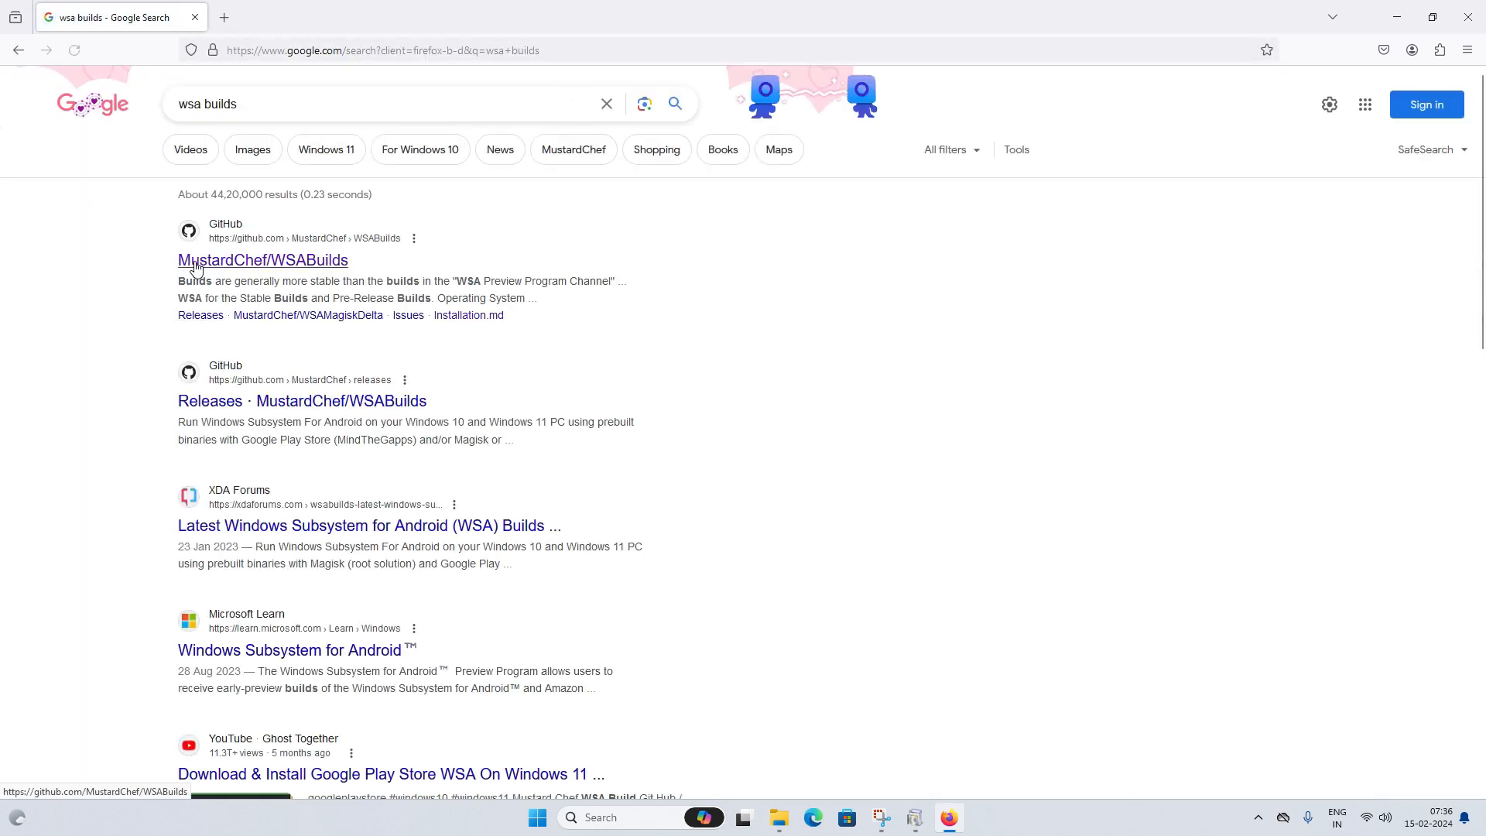
left_click(310, 261)
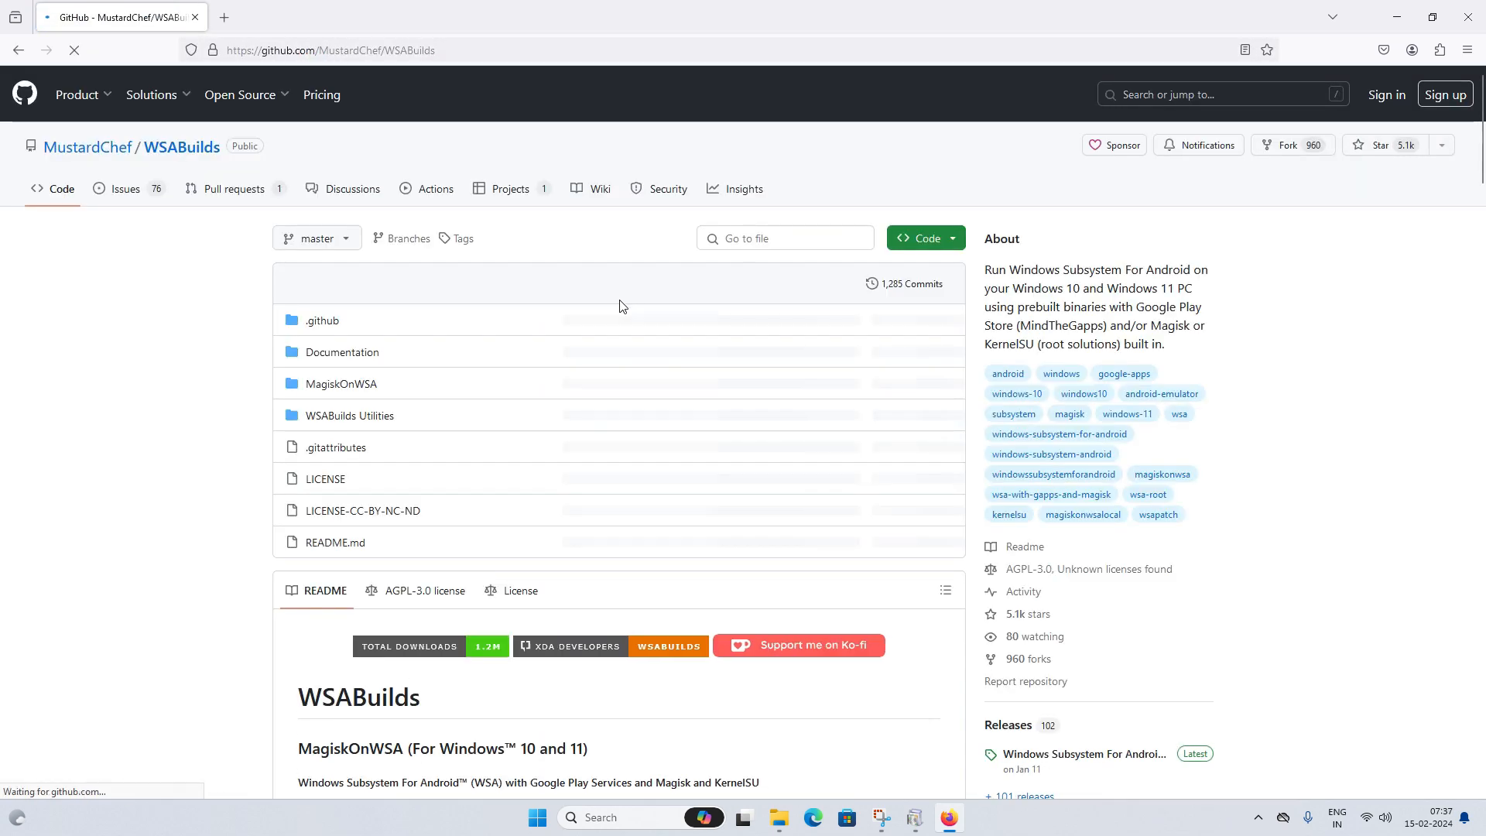
- Open the 2311.40000.4.0 Windows 11 x64 pre-release page and scroll to its Assets
scroll(565, 455, "down", 10)
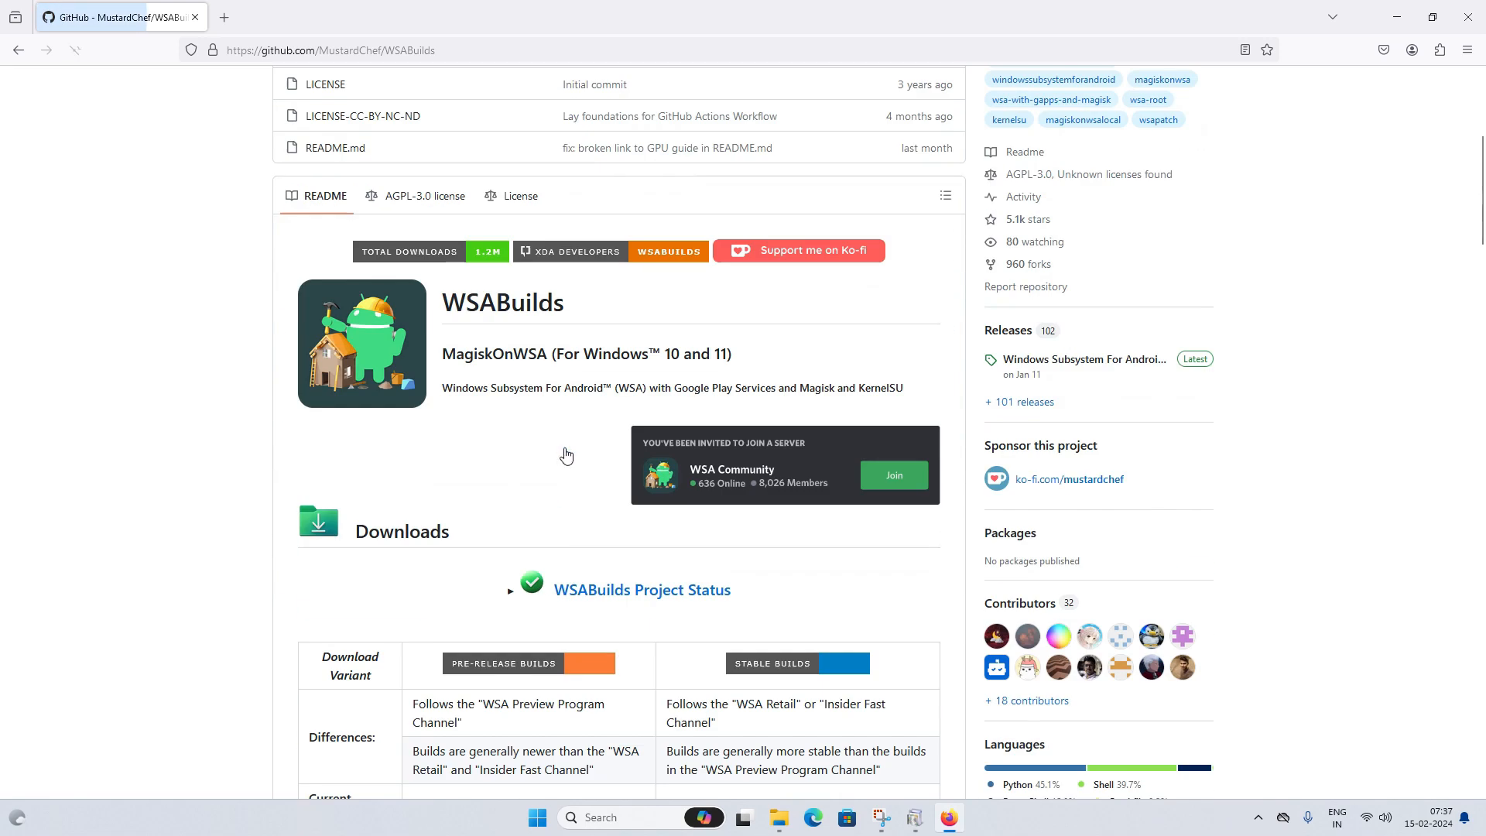
scroll(691, 457, "down", 3)
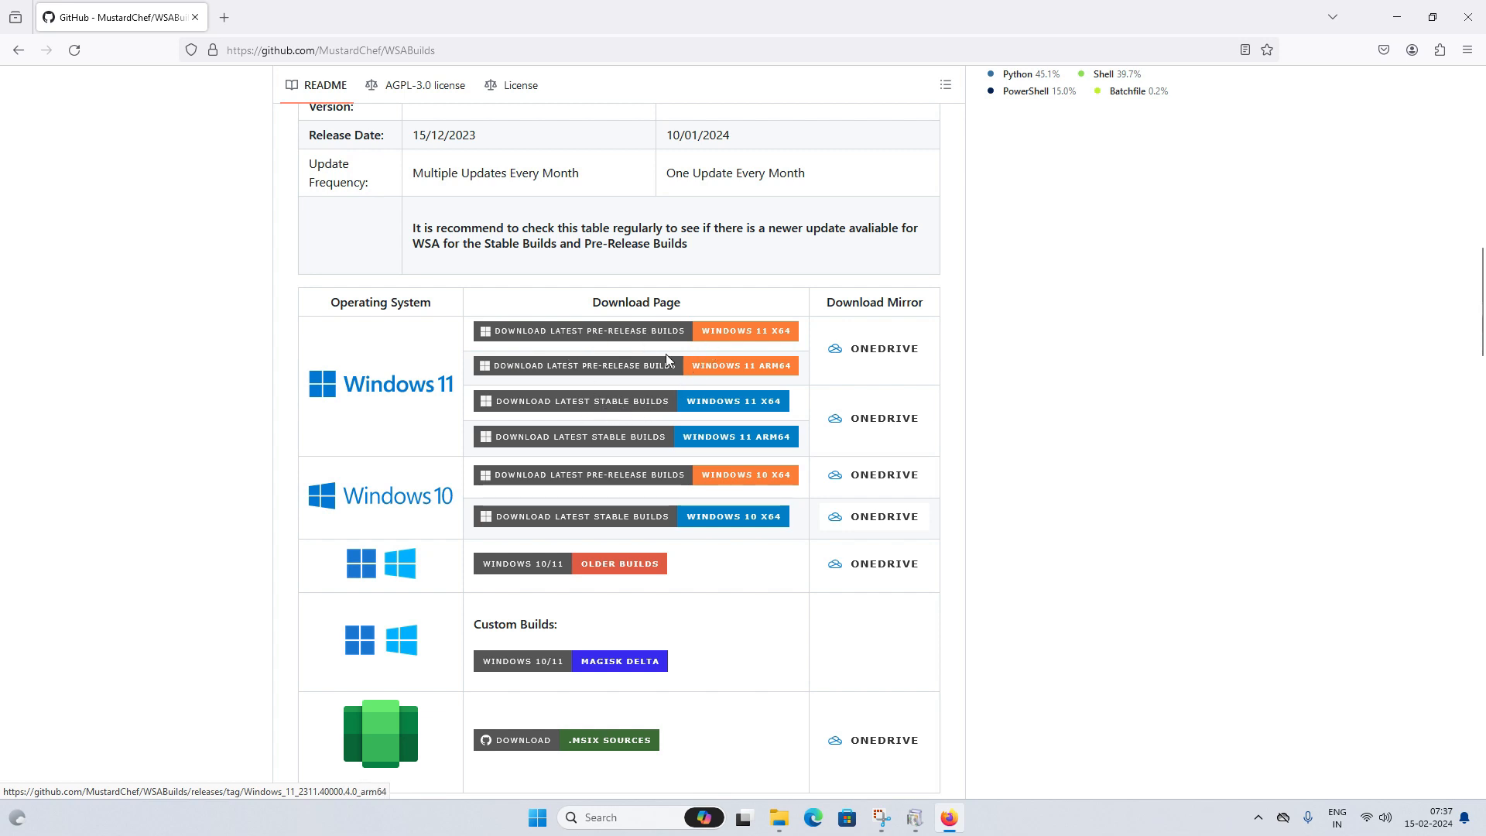
left_click(727, 331)
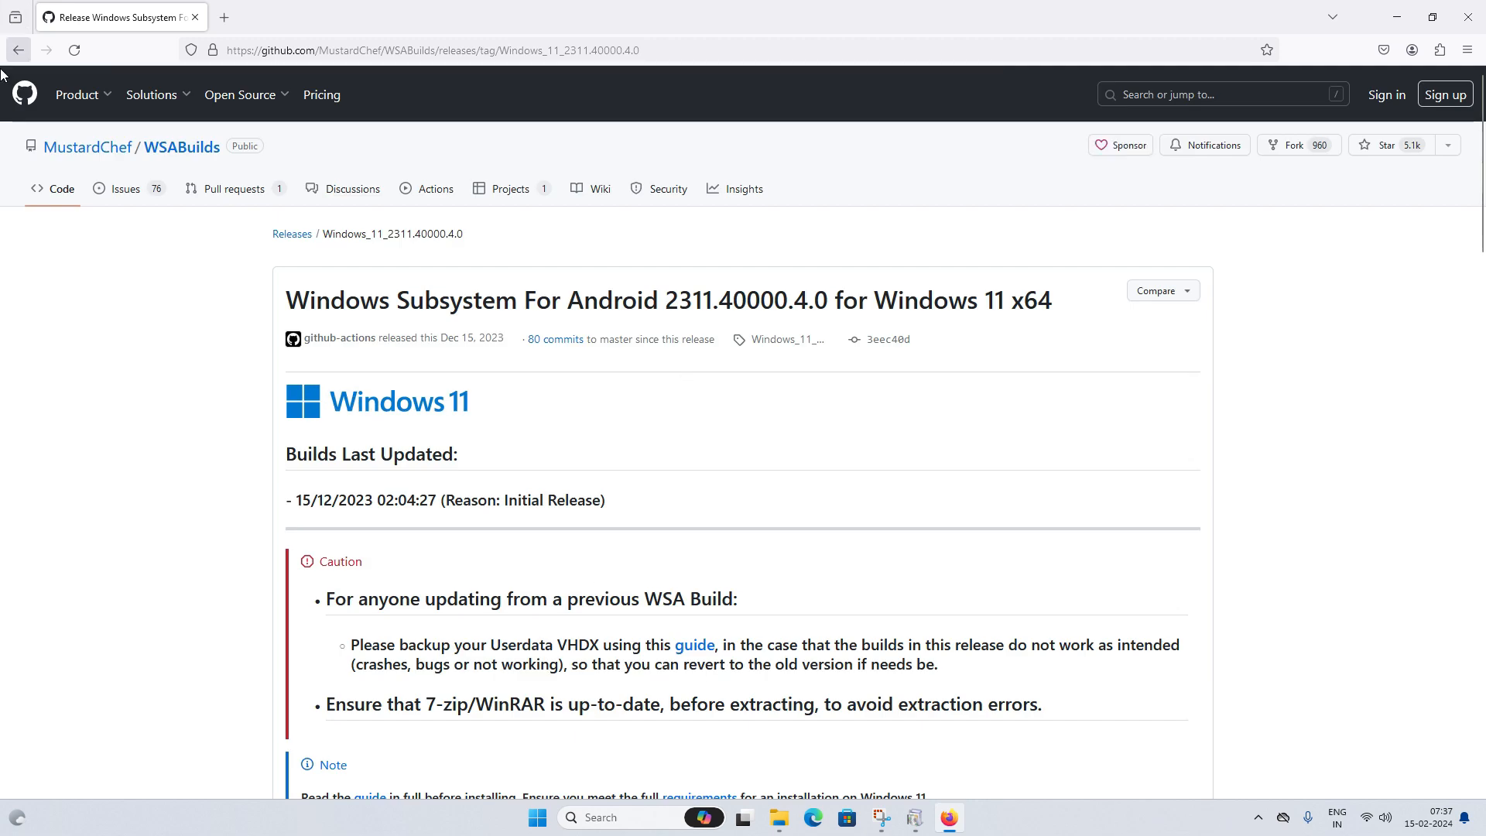
scroll(536, 495, "down", 20)
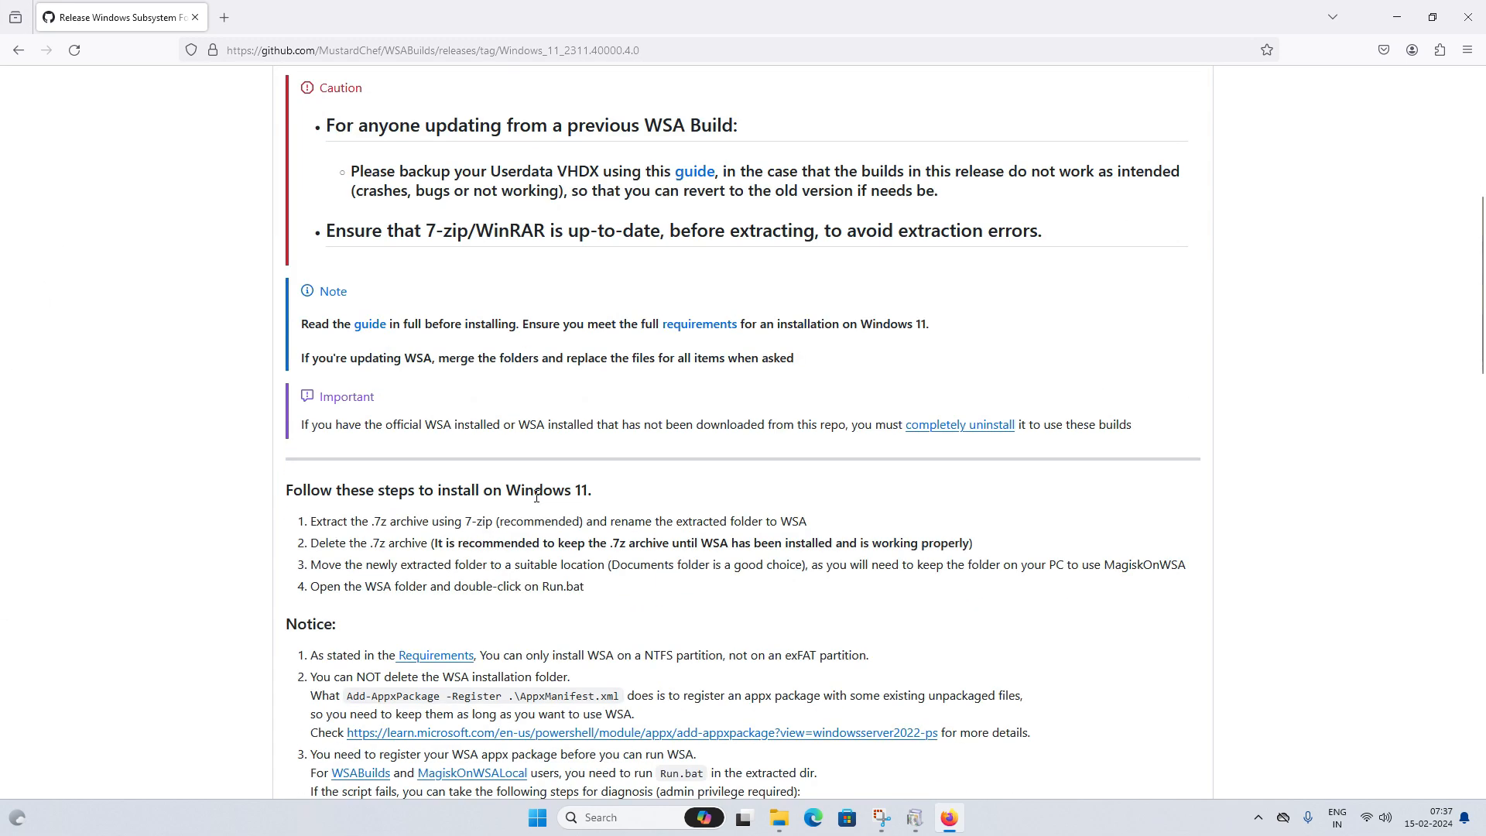
scroll(536, 496, "down", 3)
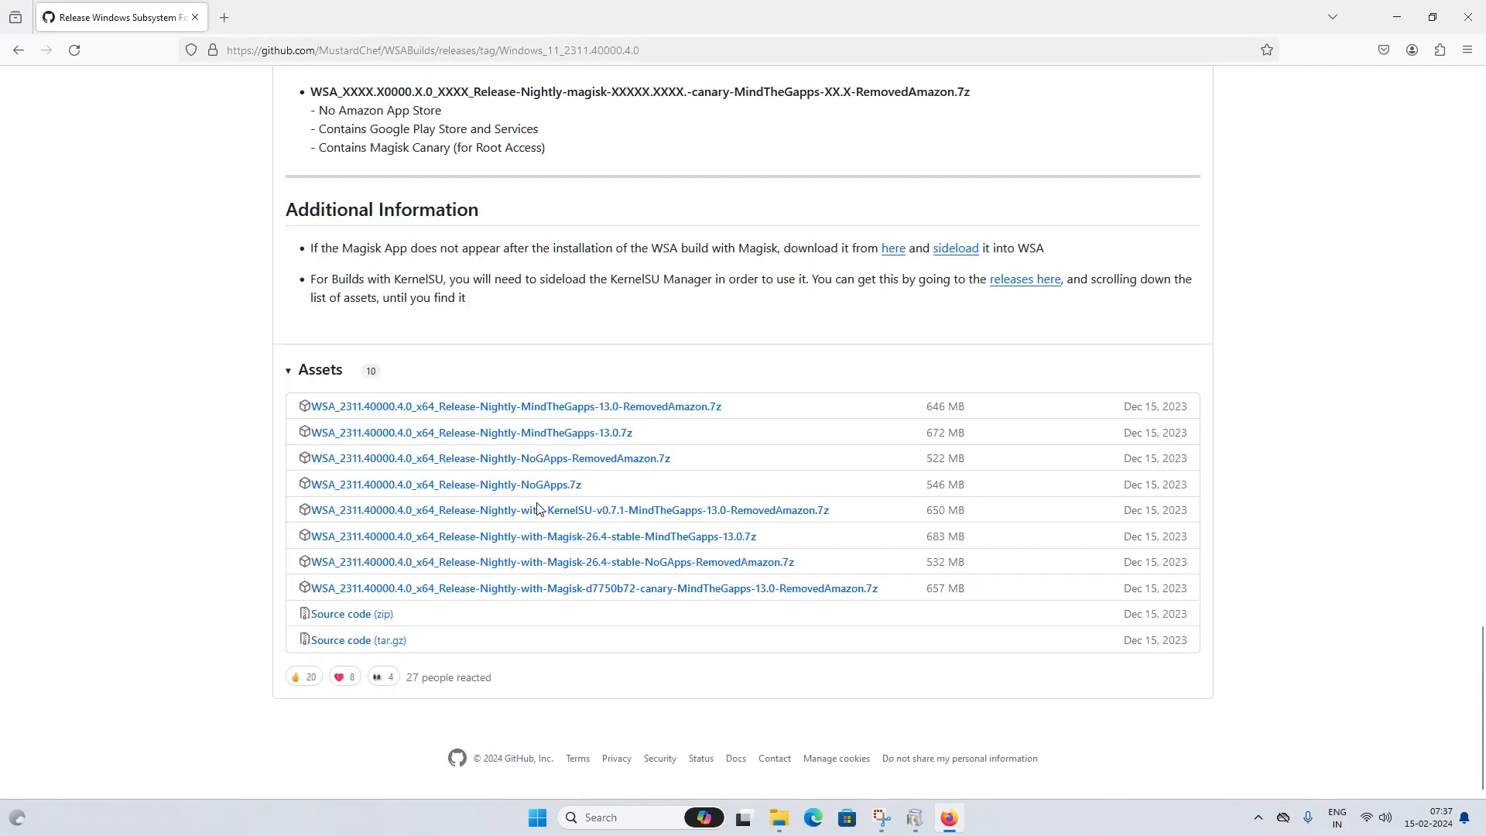
- Download the Magisk-26.4-stable MindTheGapps-13.0 x64 .7z, checking progress until Windows Features finishes
left_click(551, 539)
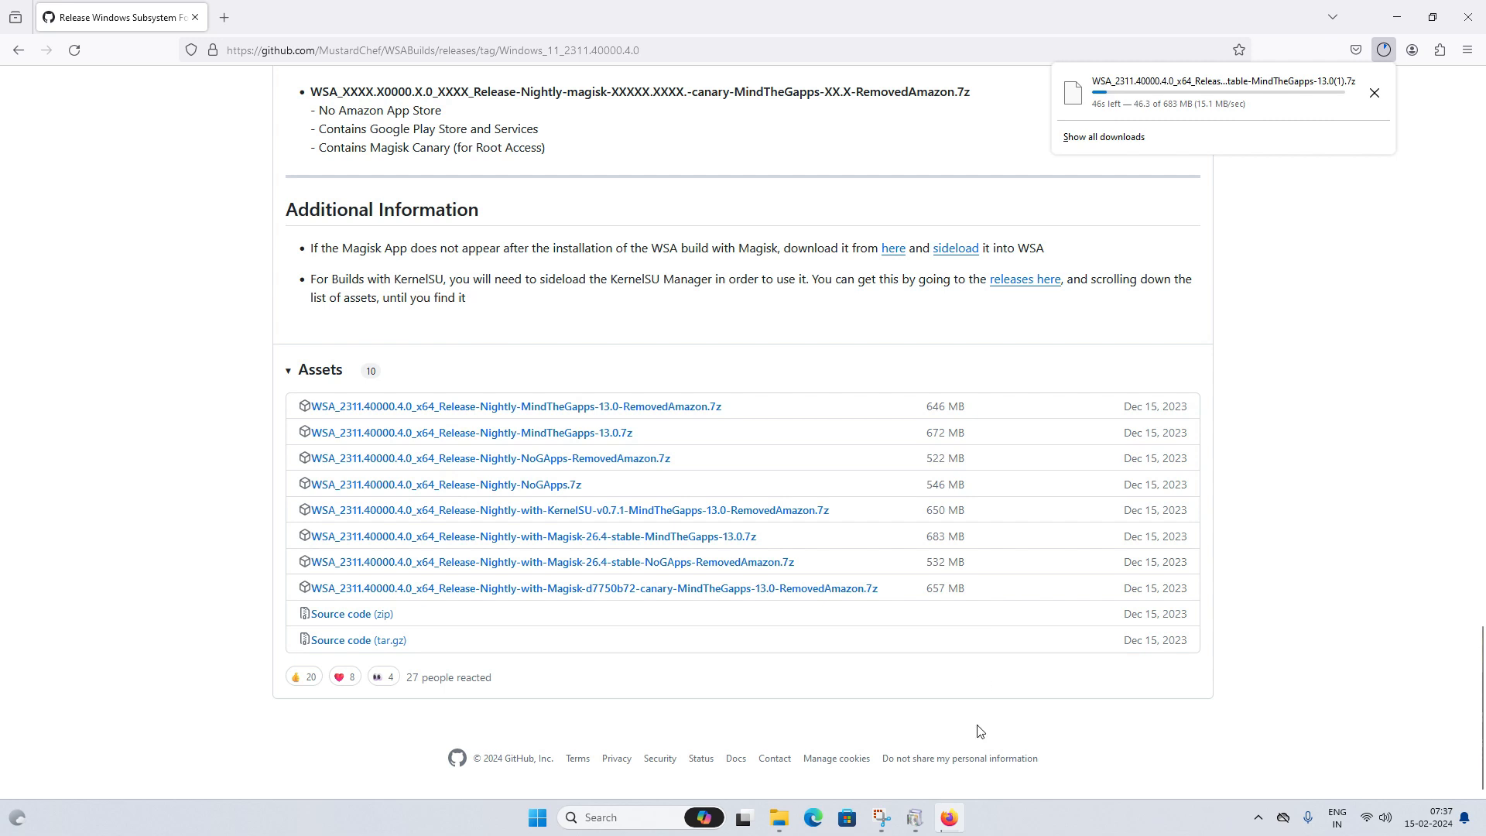
left_click(915, 821)
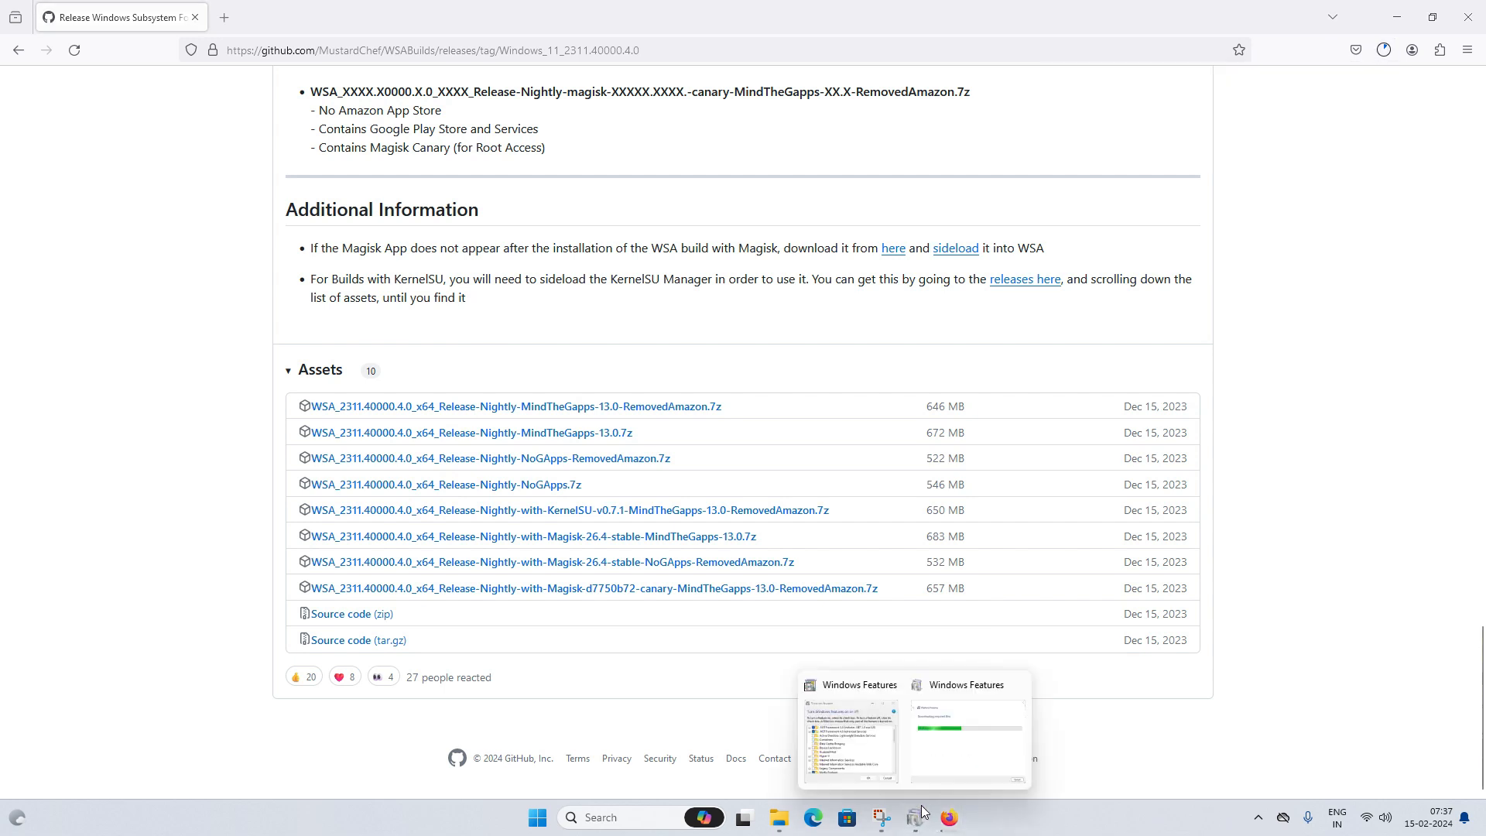
left_click(975, 689)
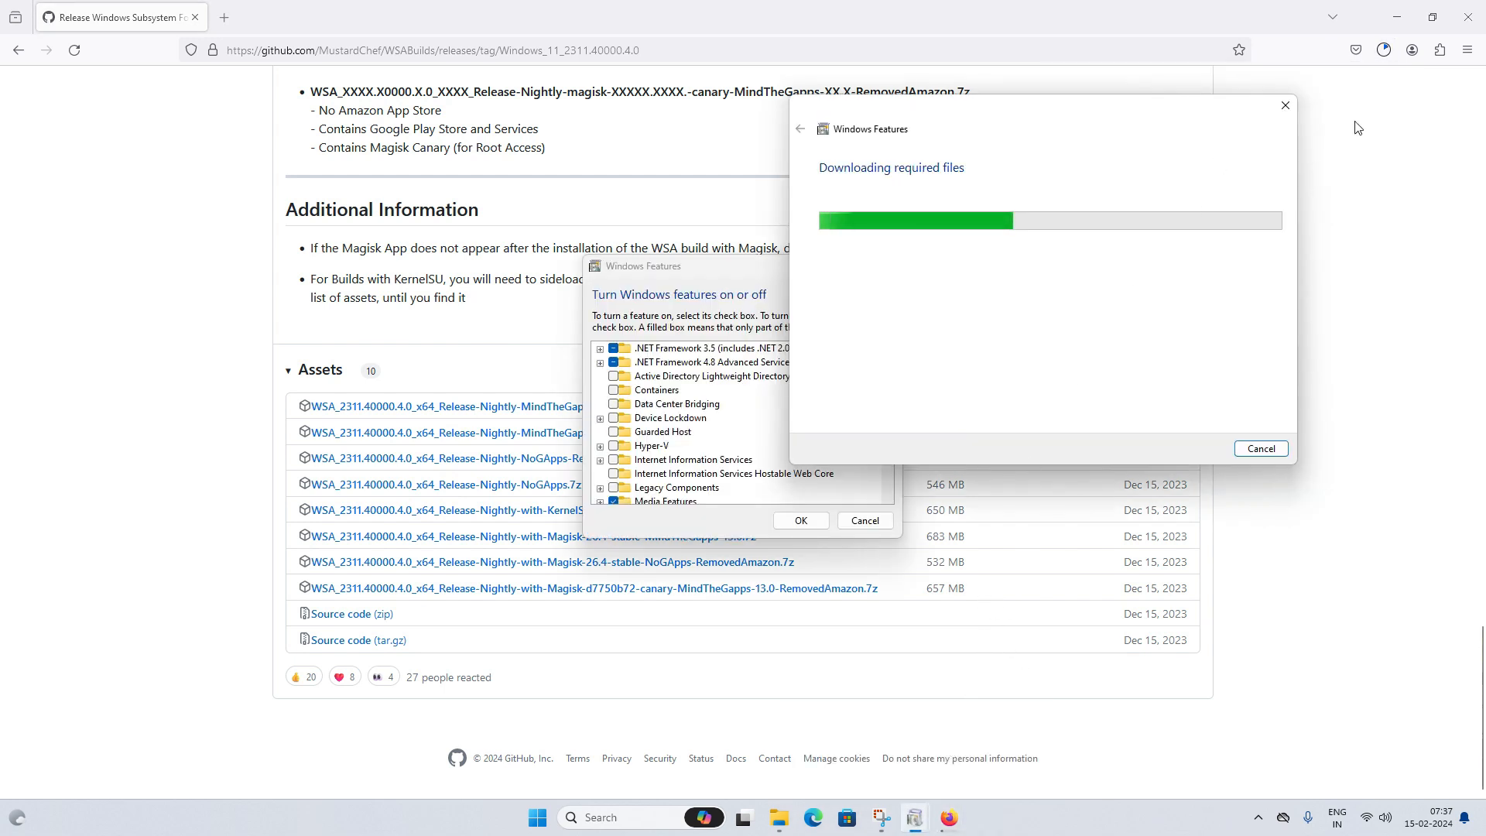
left_click(1384, 50)
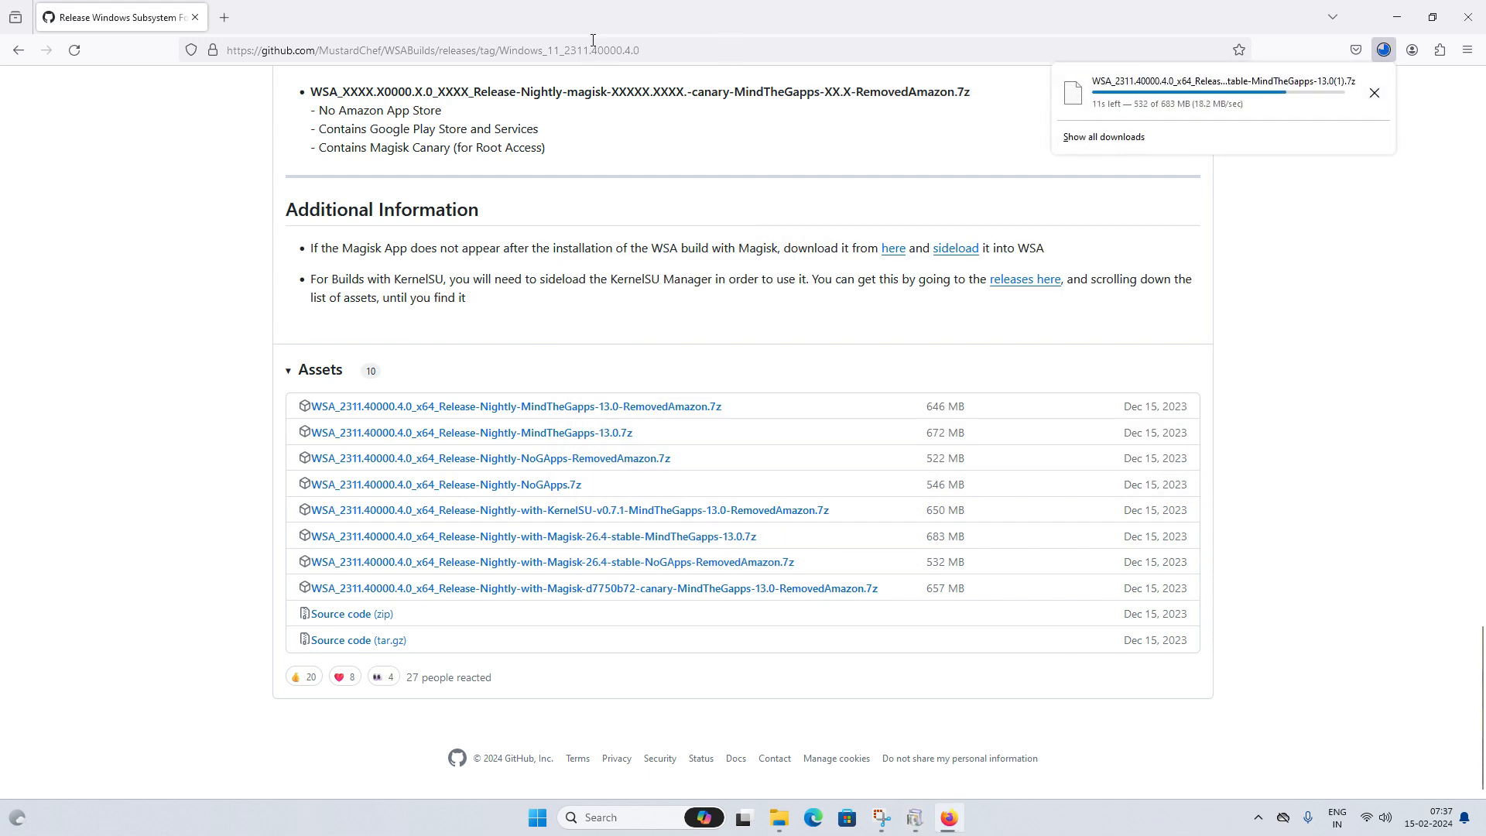
left_click(653, 31)
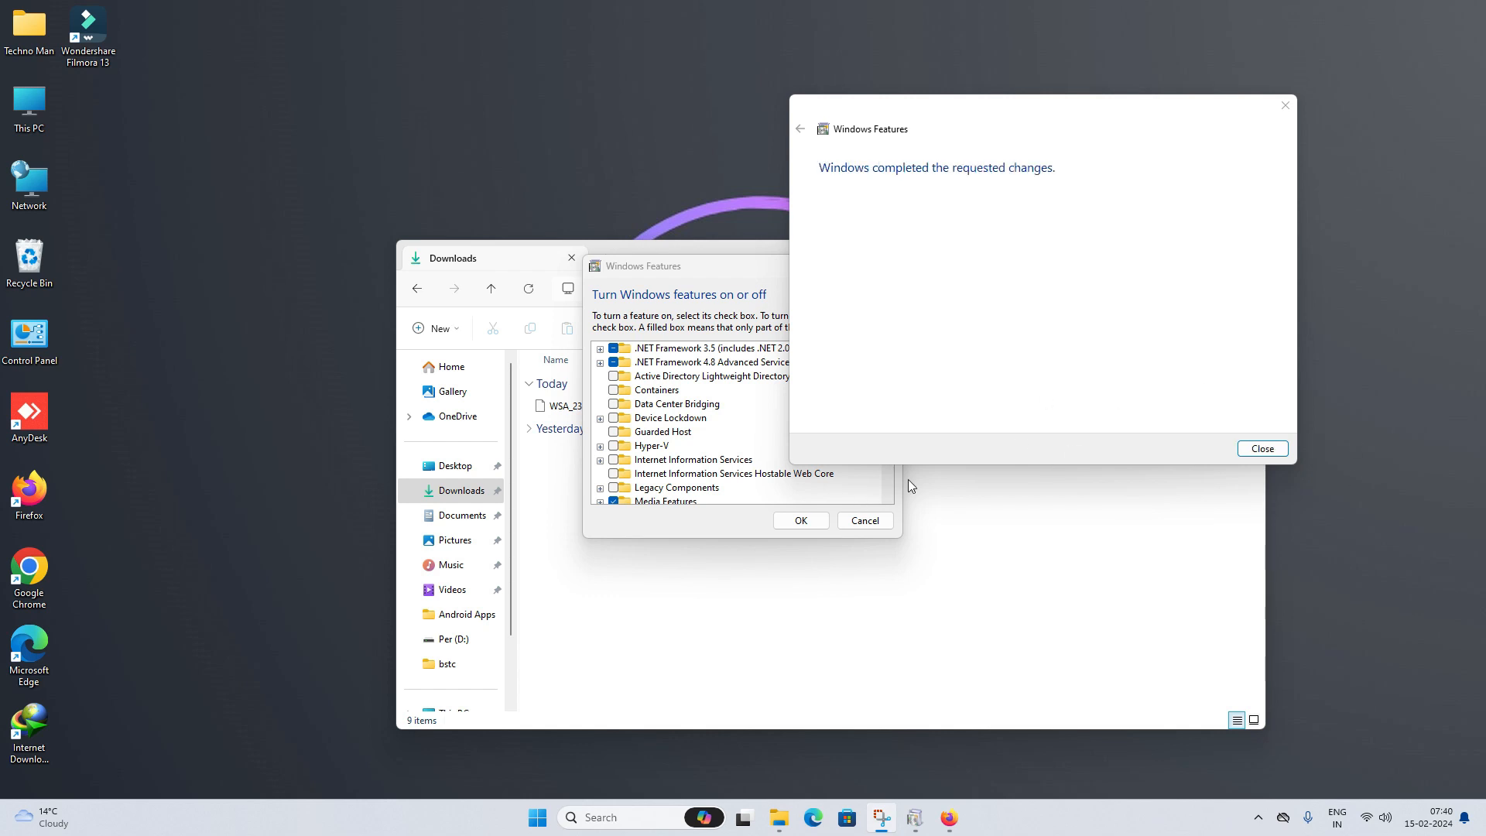
left_click(1263, 449)
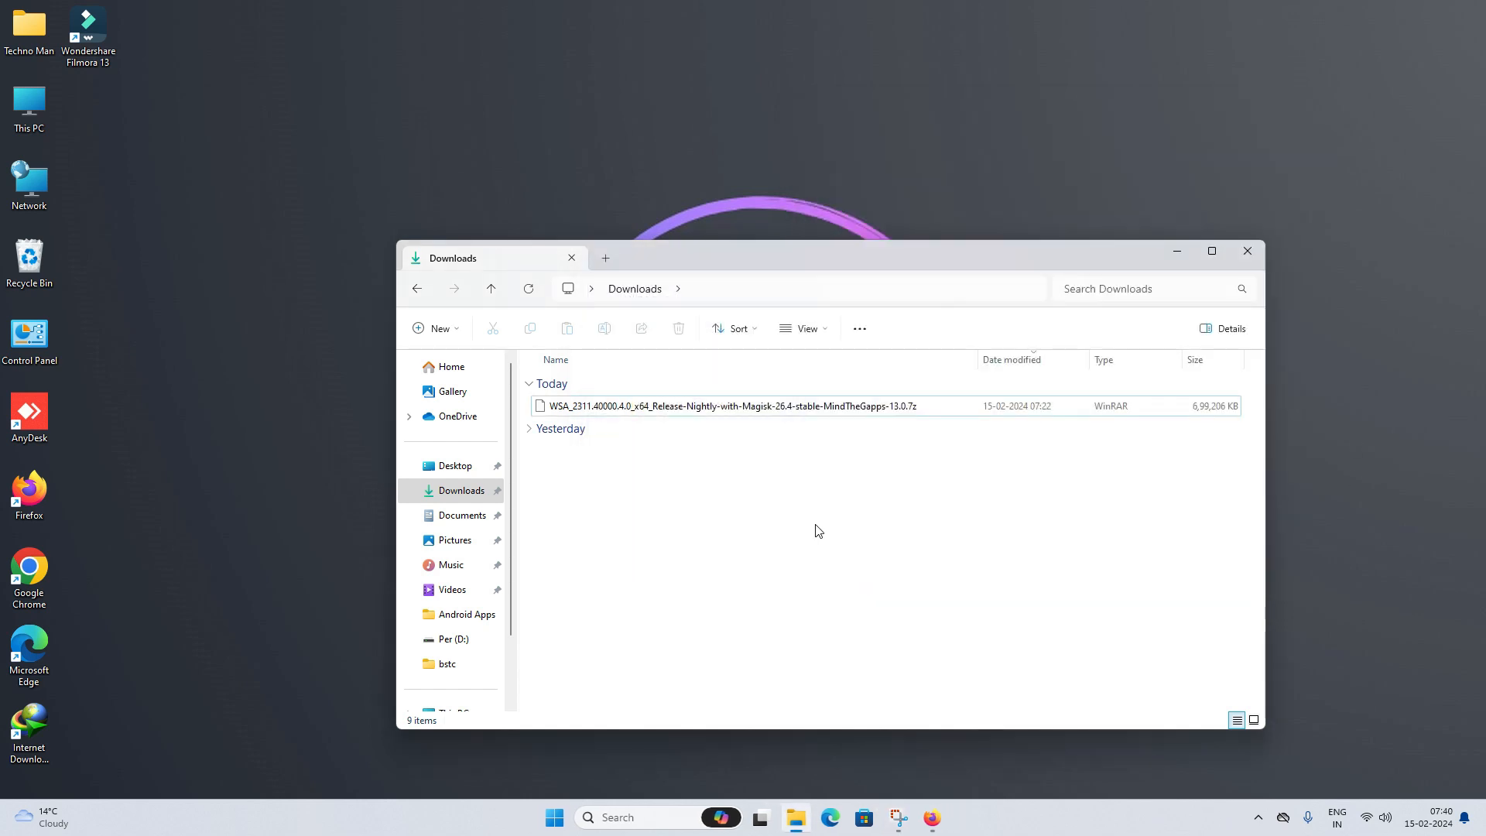
- Extract the WSA_2311.40000.4.0 x64 .7z archive with WinRAR into a same-named folder
left_click(625, 416)
right_click(626, 417)
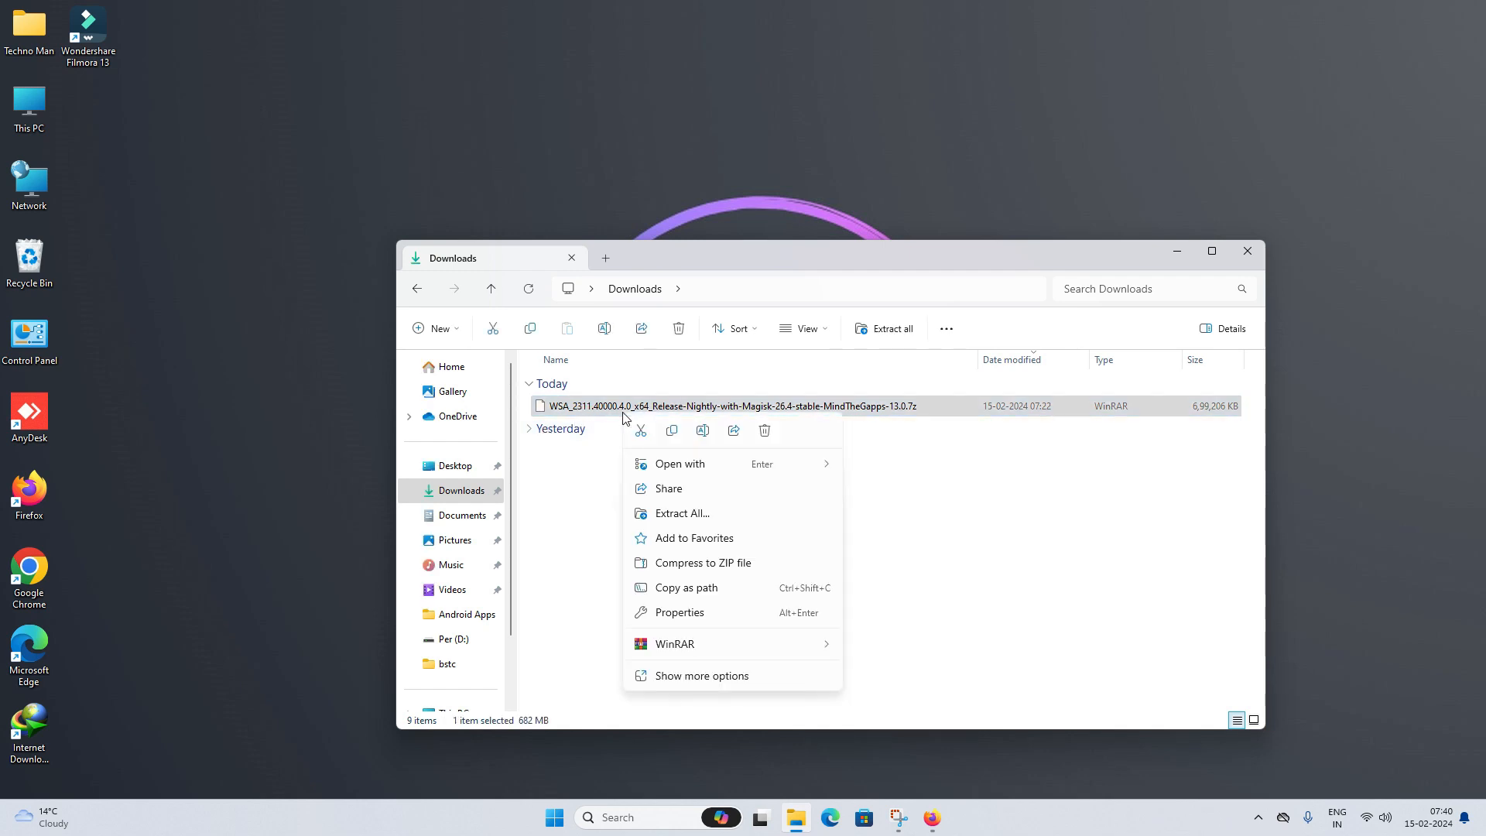
mouse_move(713, 648)
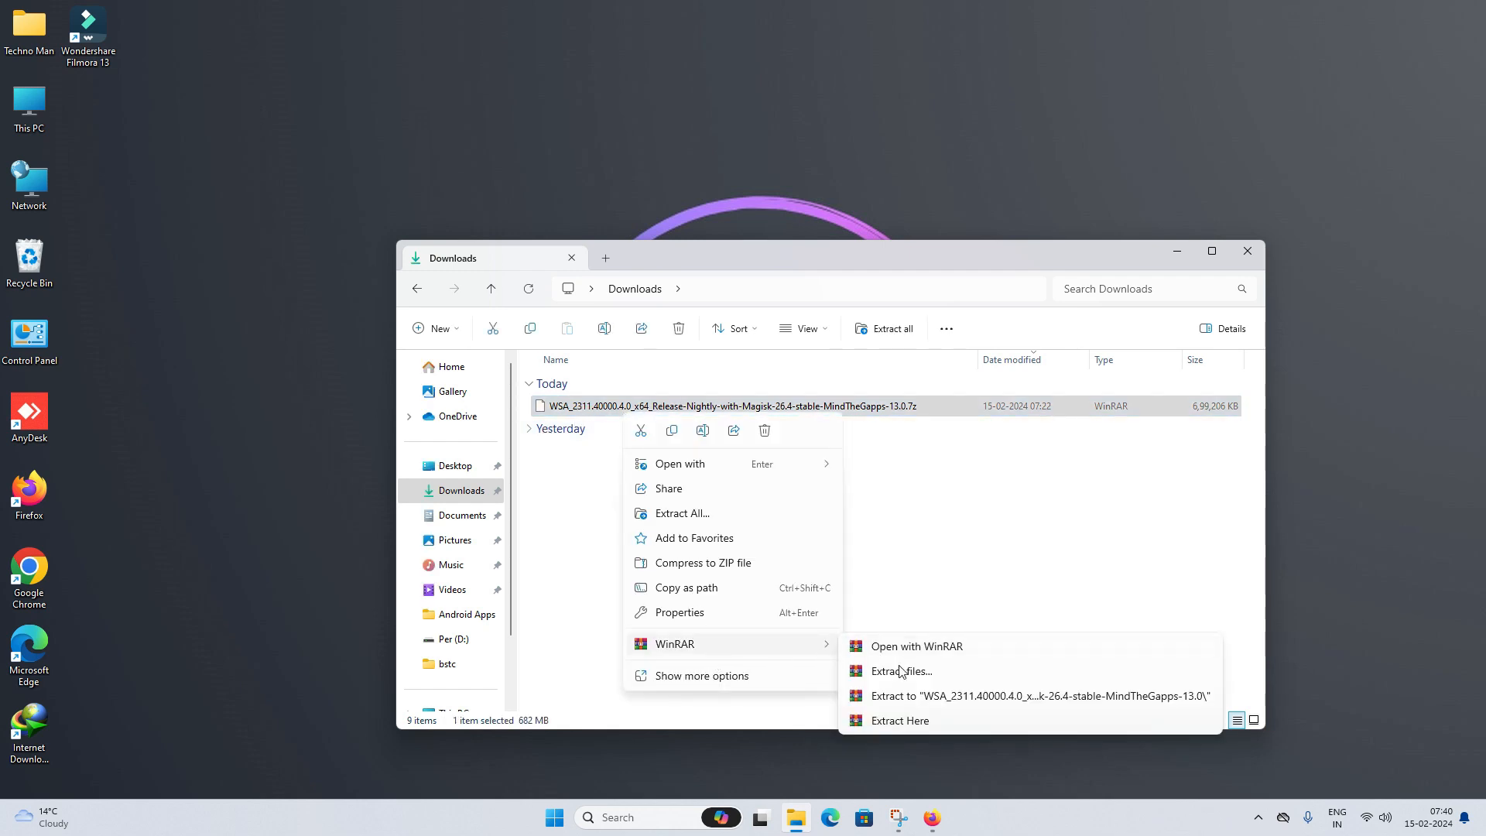
left_click(915, 701)
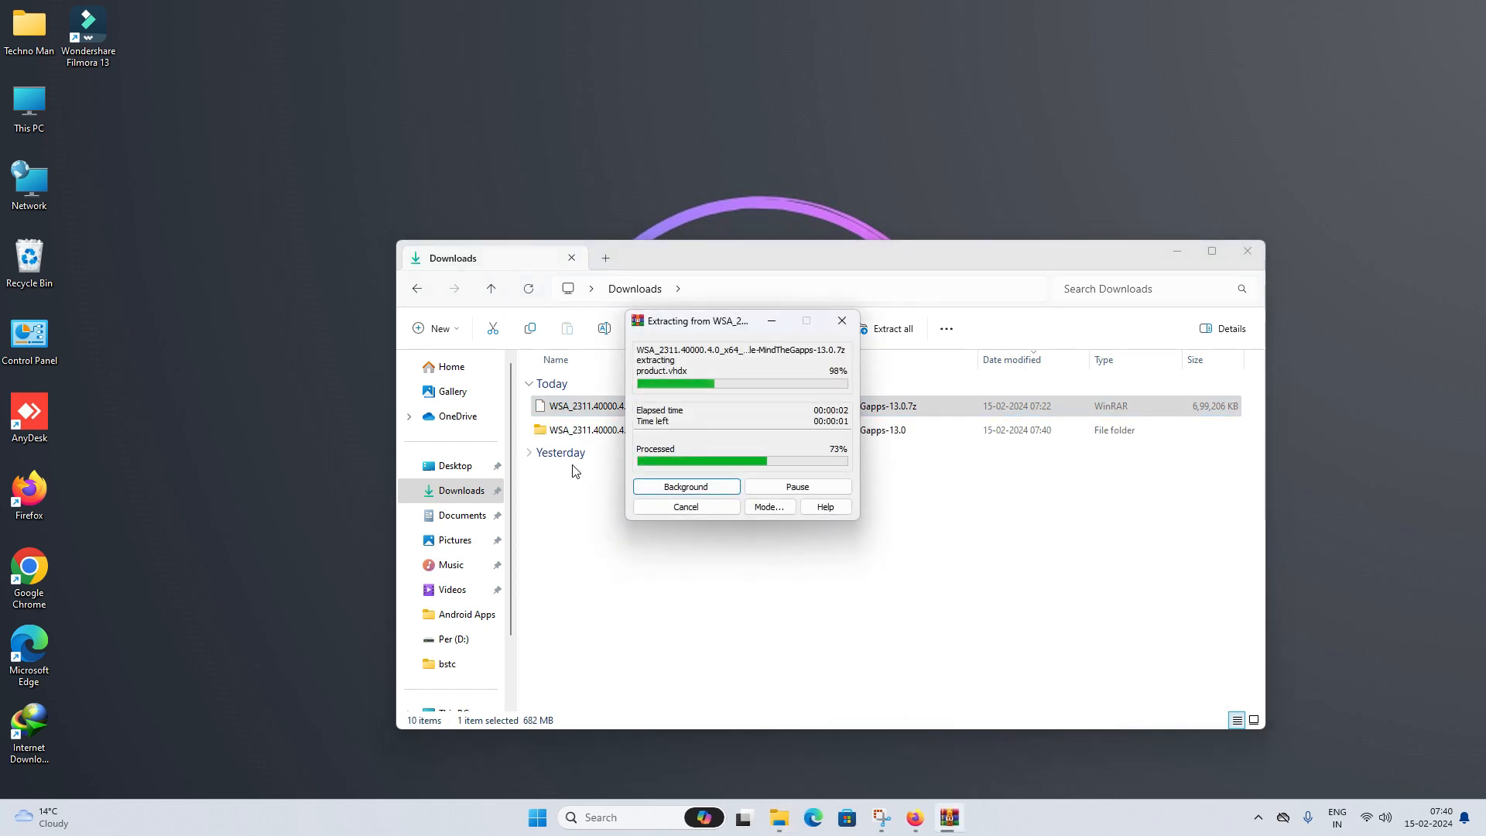
left_click(597, 432)
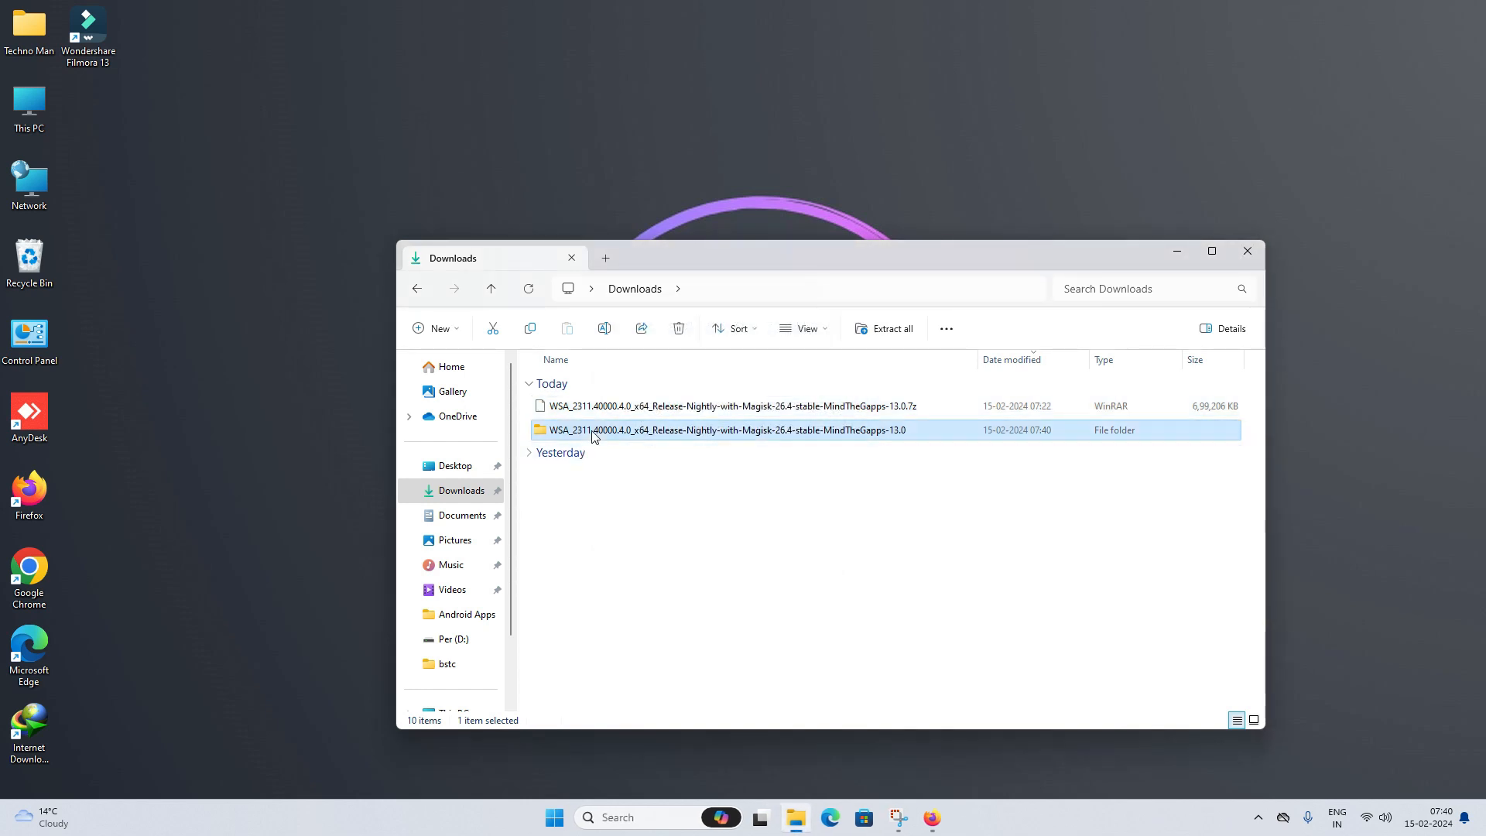
- Open the inner WSA_2311.40000.4.0_x64 folder and run Run.bat as administrator
double_click(631, 432)
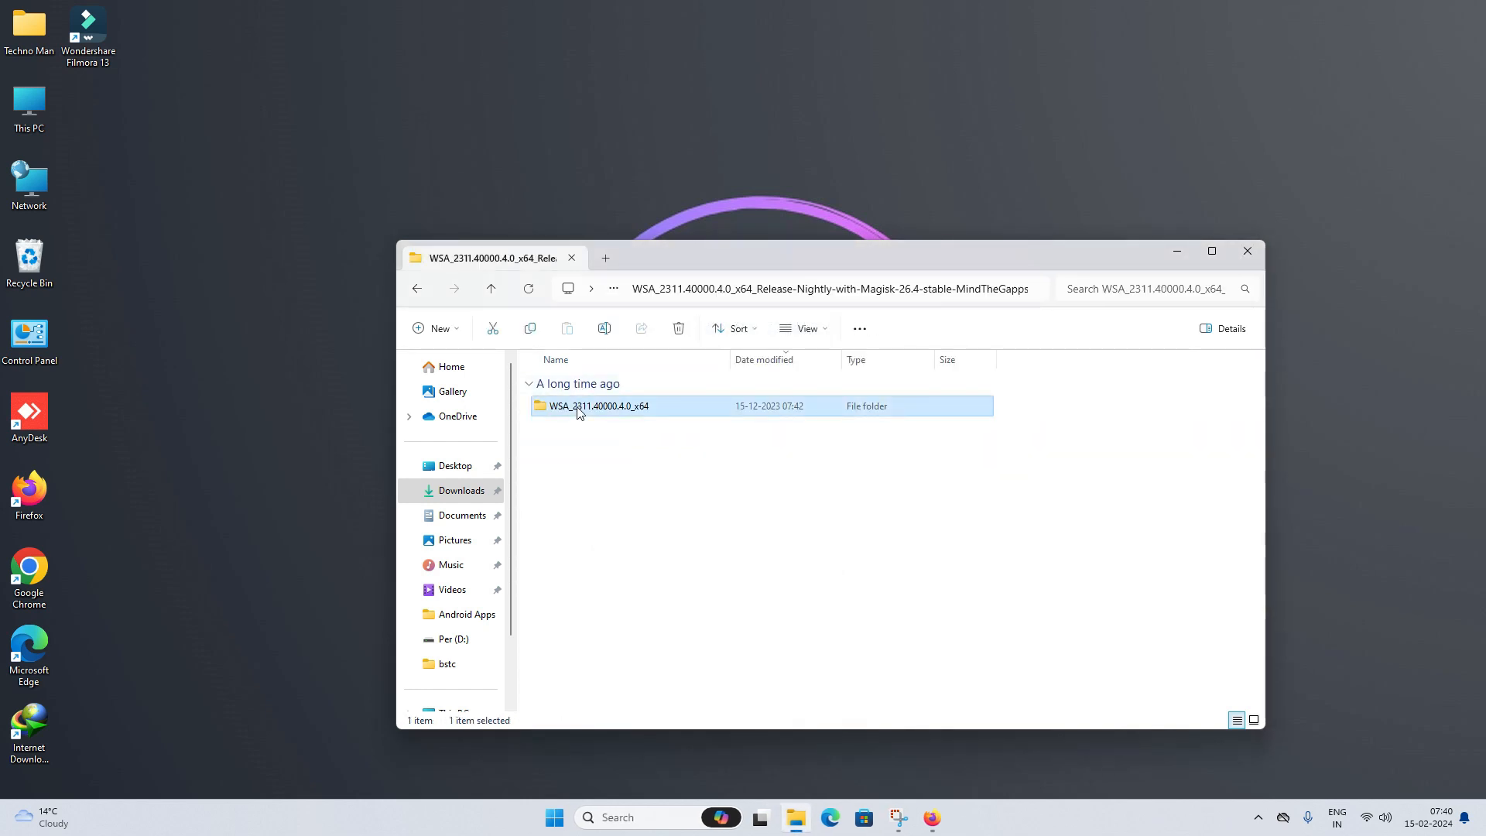
double_click(577, 408)
scroll(583, 534, "down", 6)
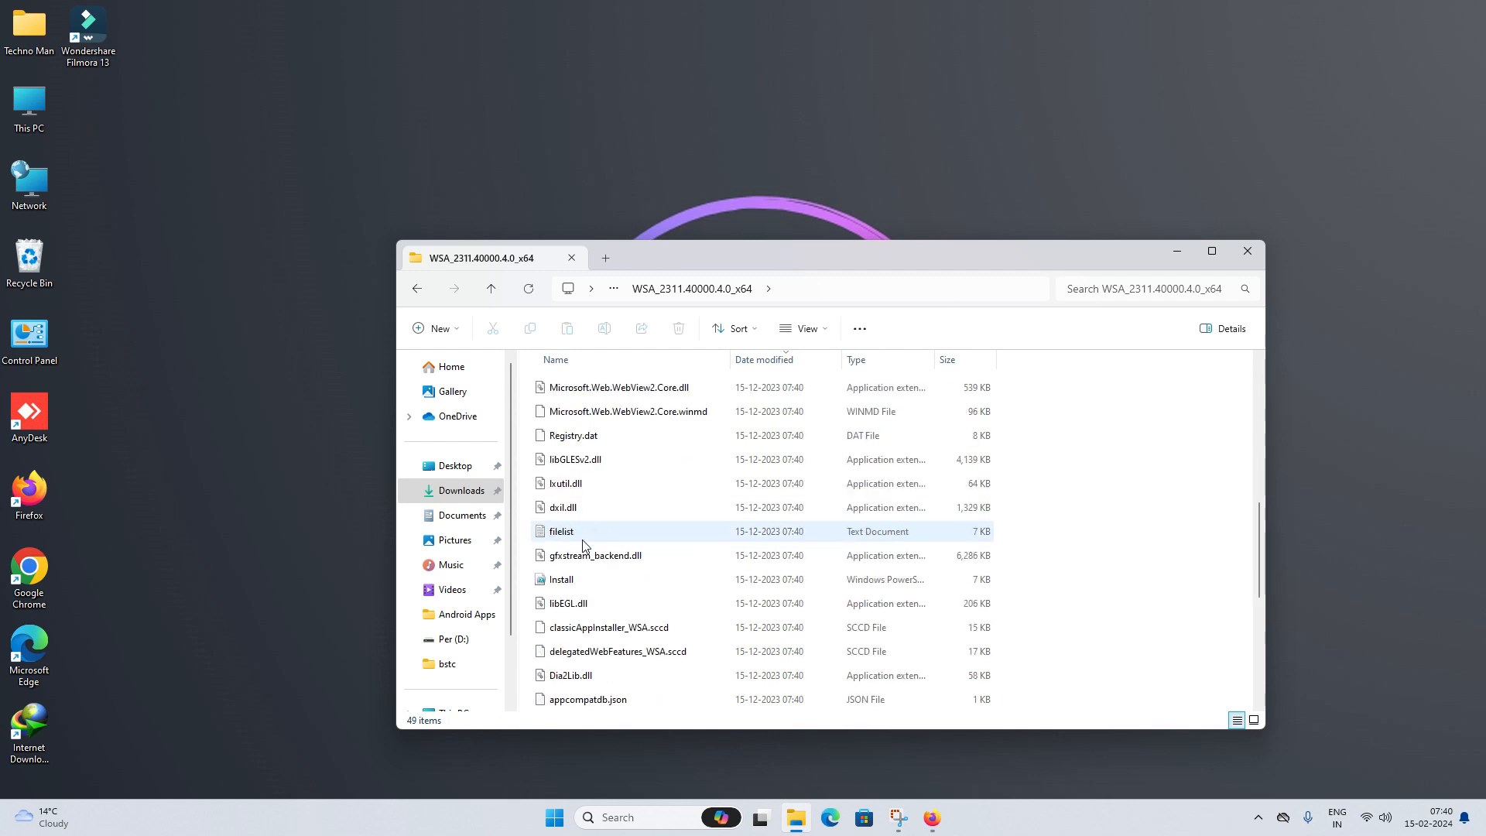
scroll(583, 542, "up", 2)
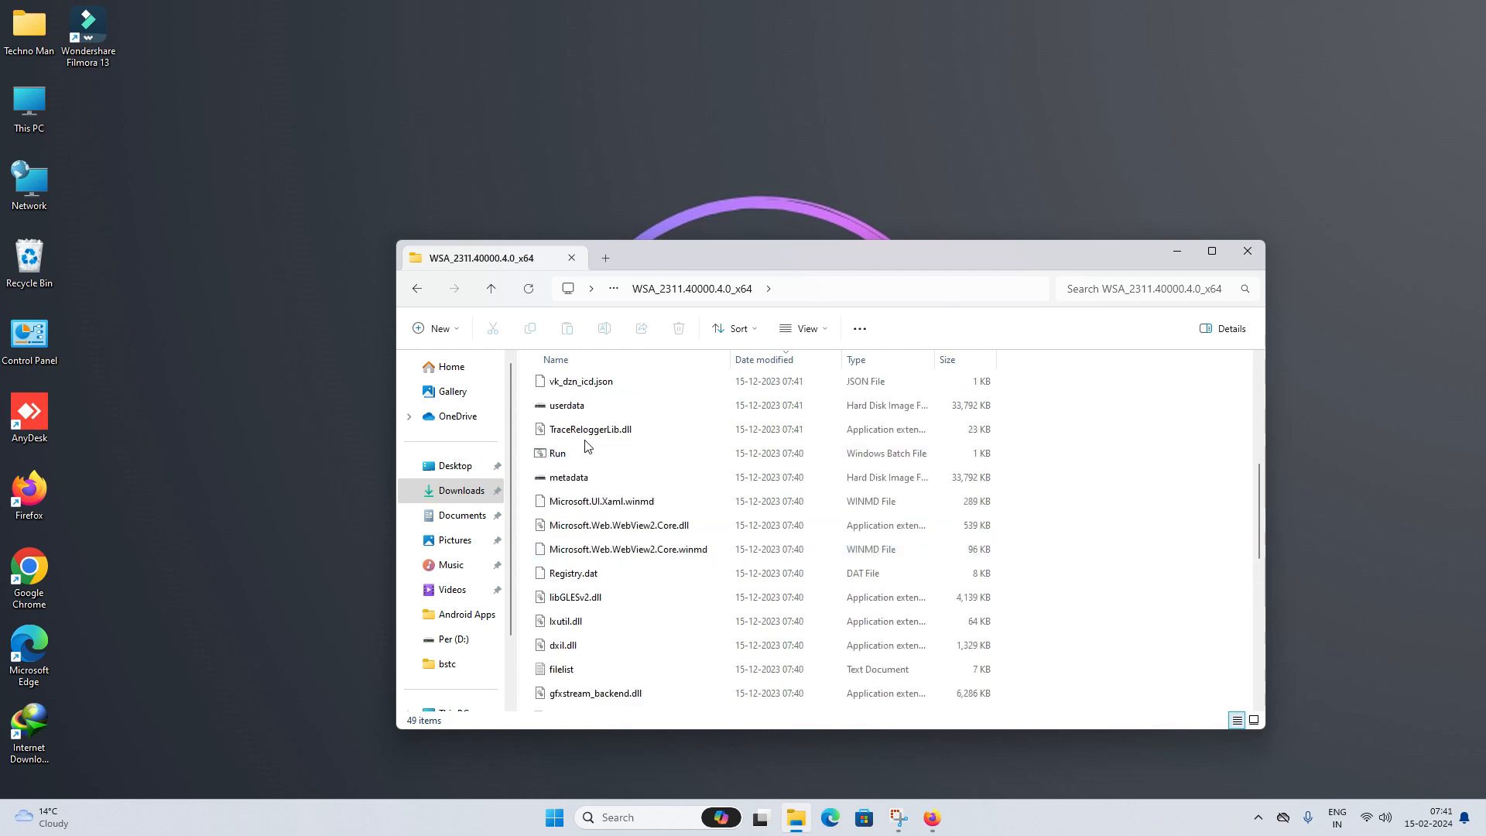
left_click(548, 460)
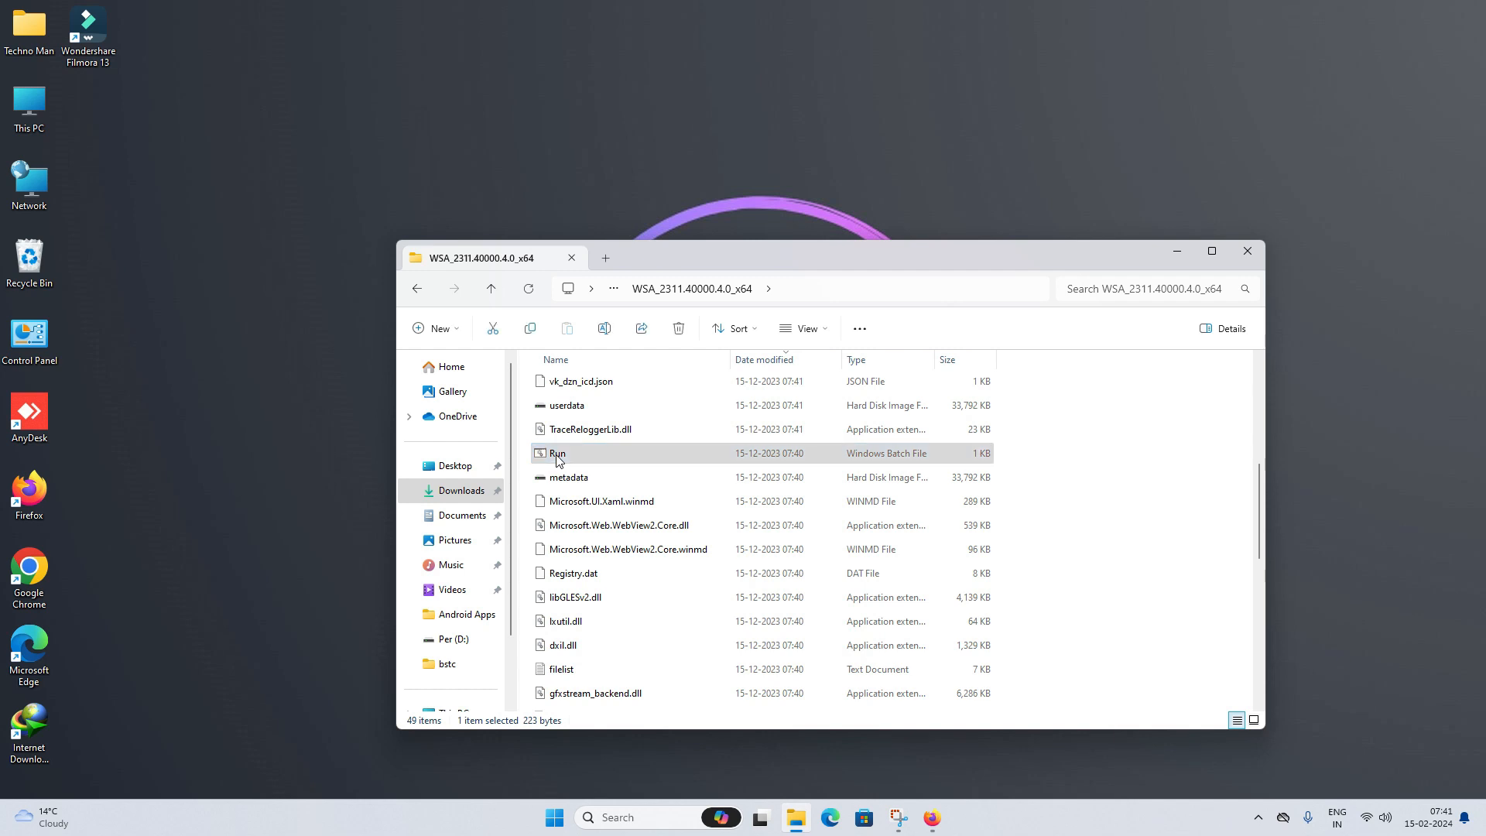
right_click(558, 460)
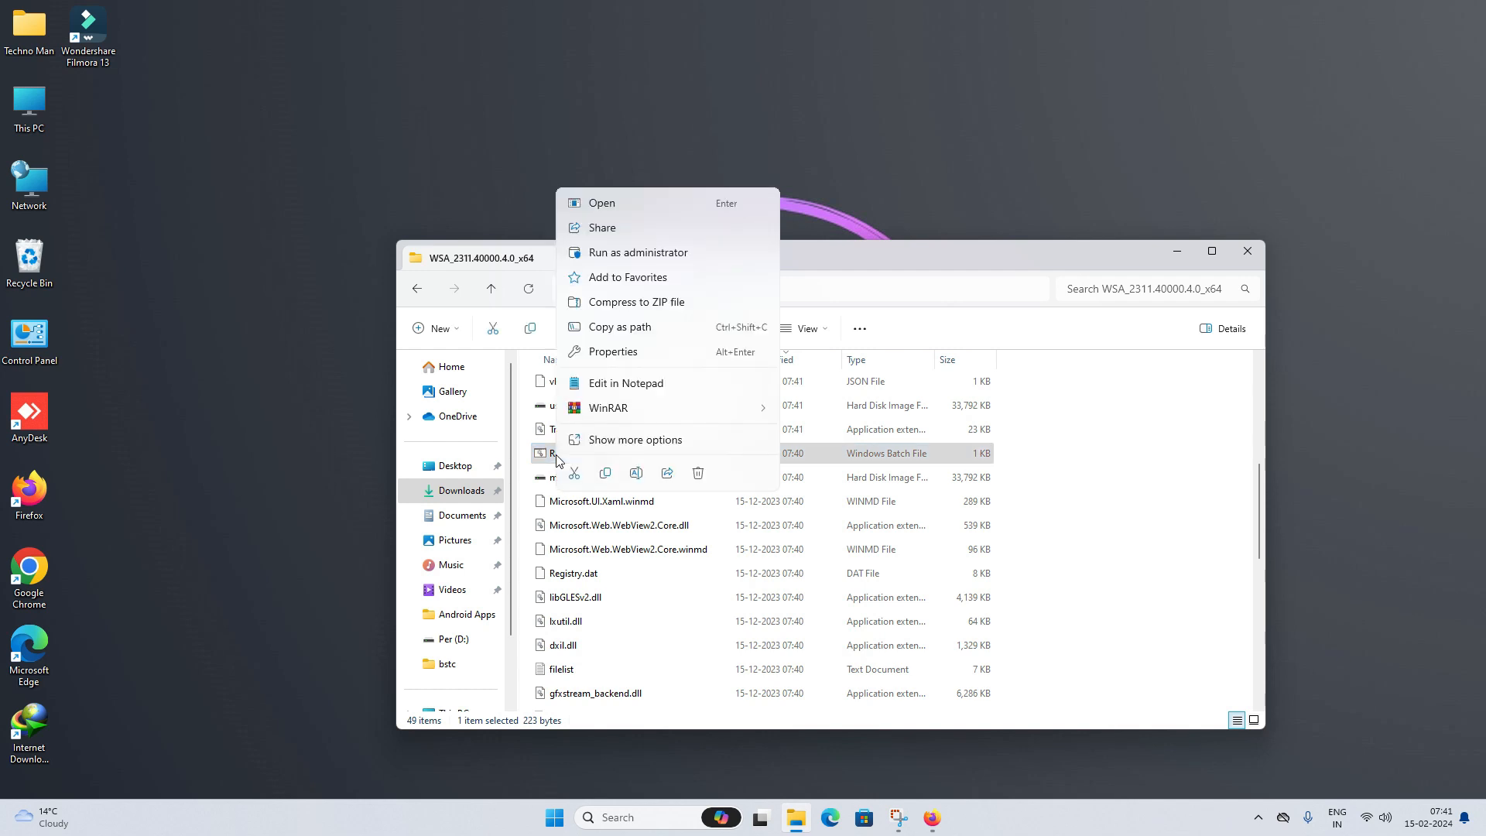
left_click(627, 253)
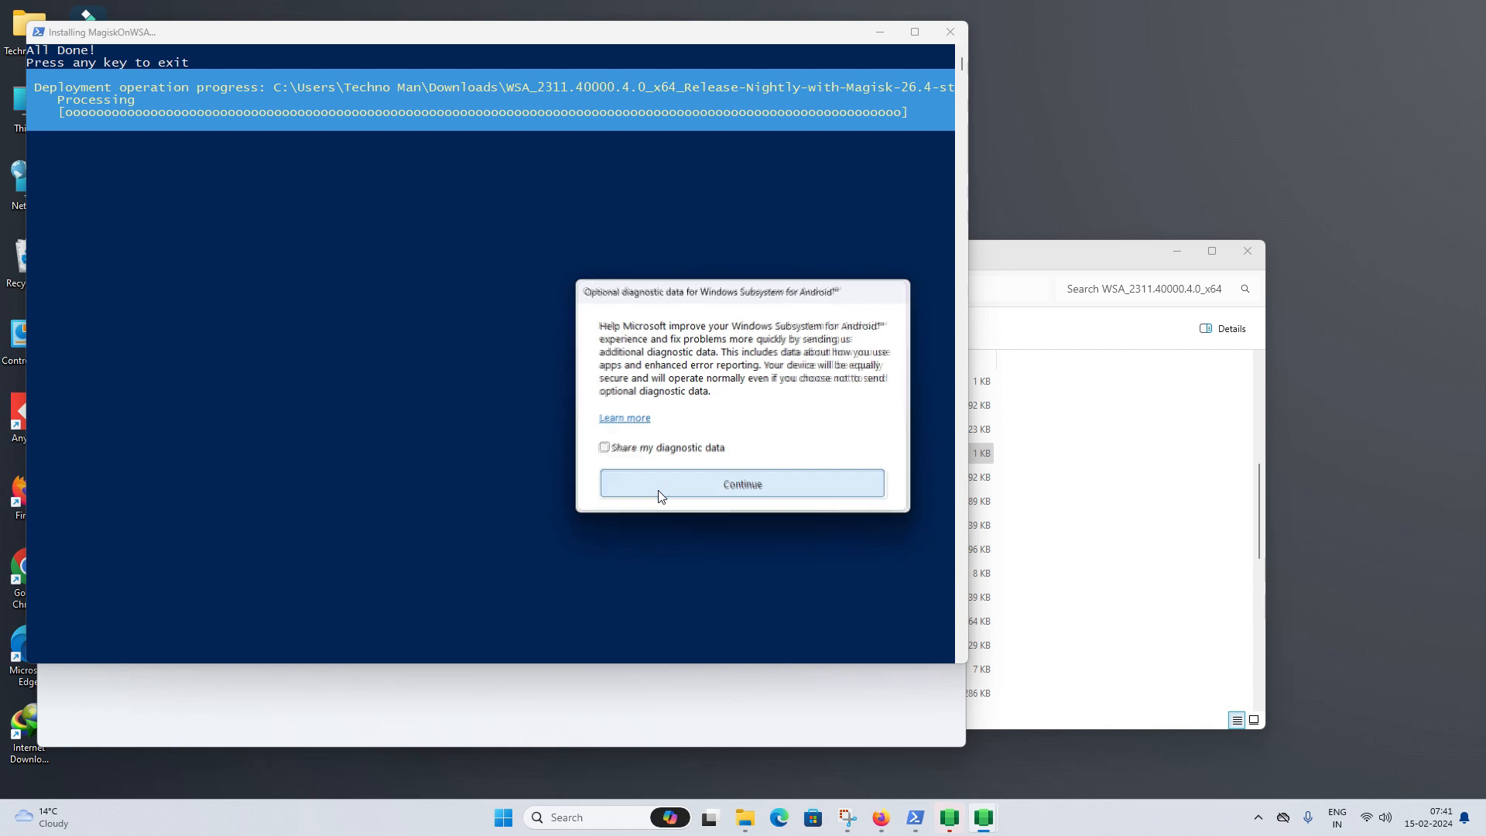
- Decline diagnostic data sharing, minimize the WSA Settings and Explorer windows, and start the Google Play sign-in
left_click(659, 494)
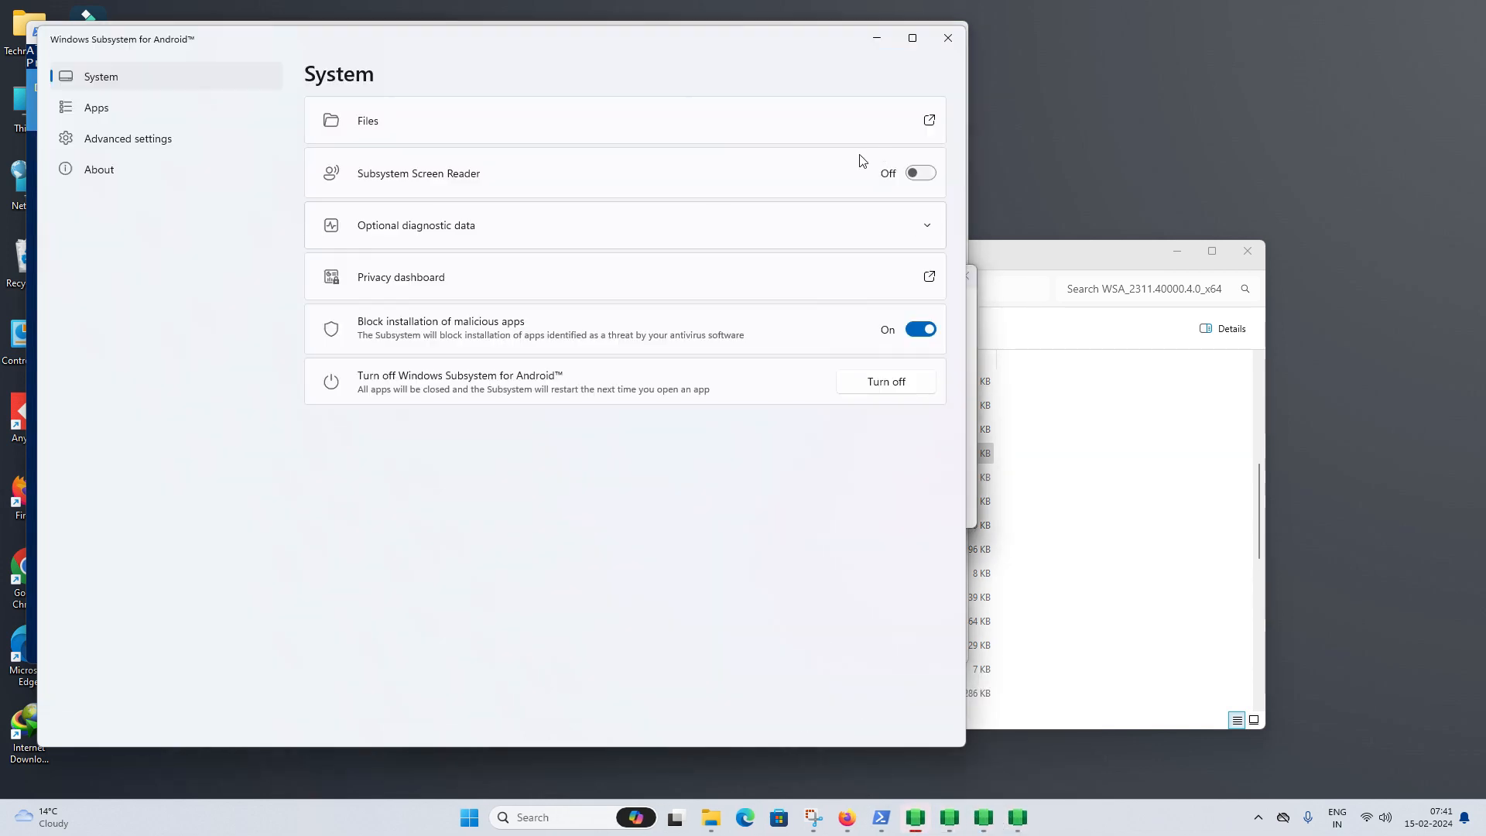
left_click(877, 37)
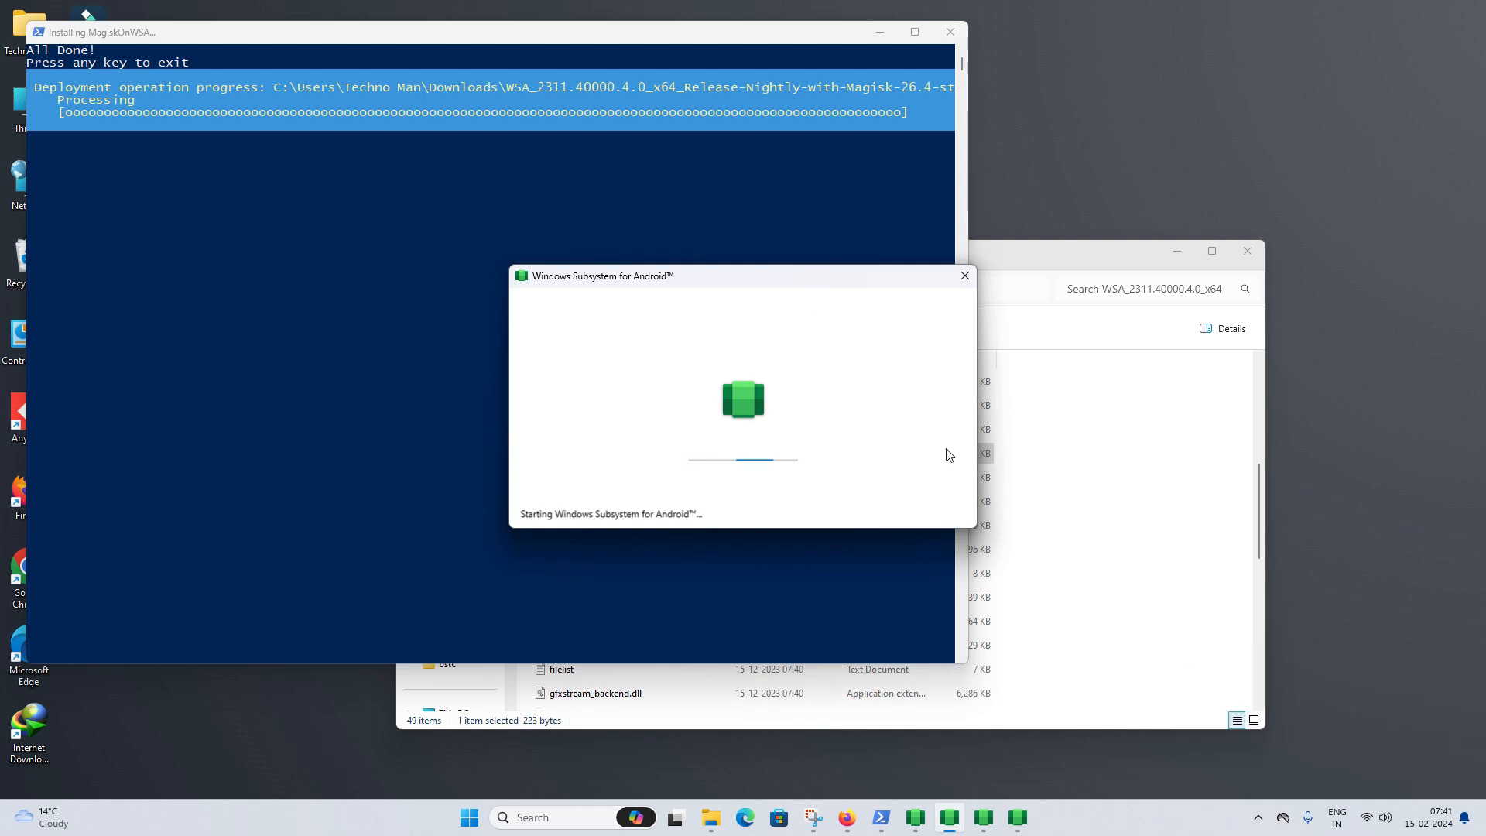
left_click(1187, 254)
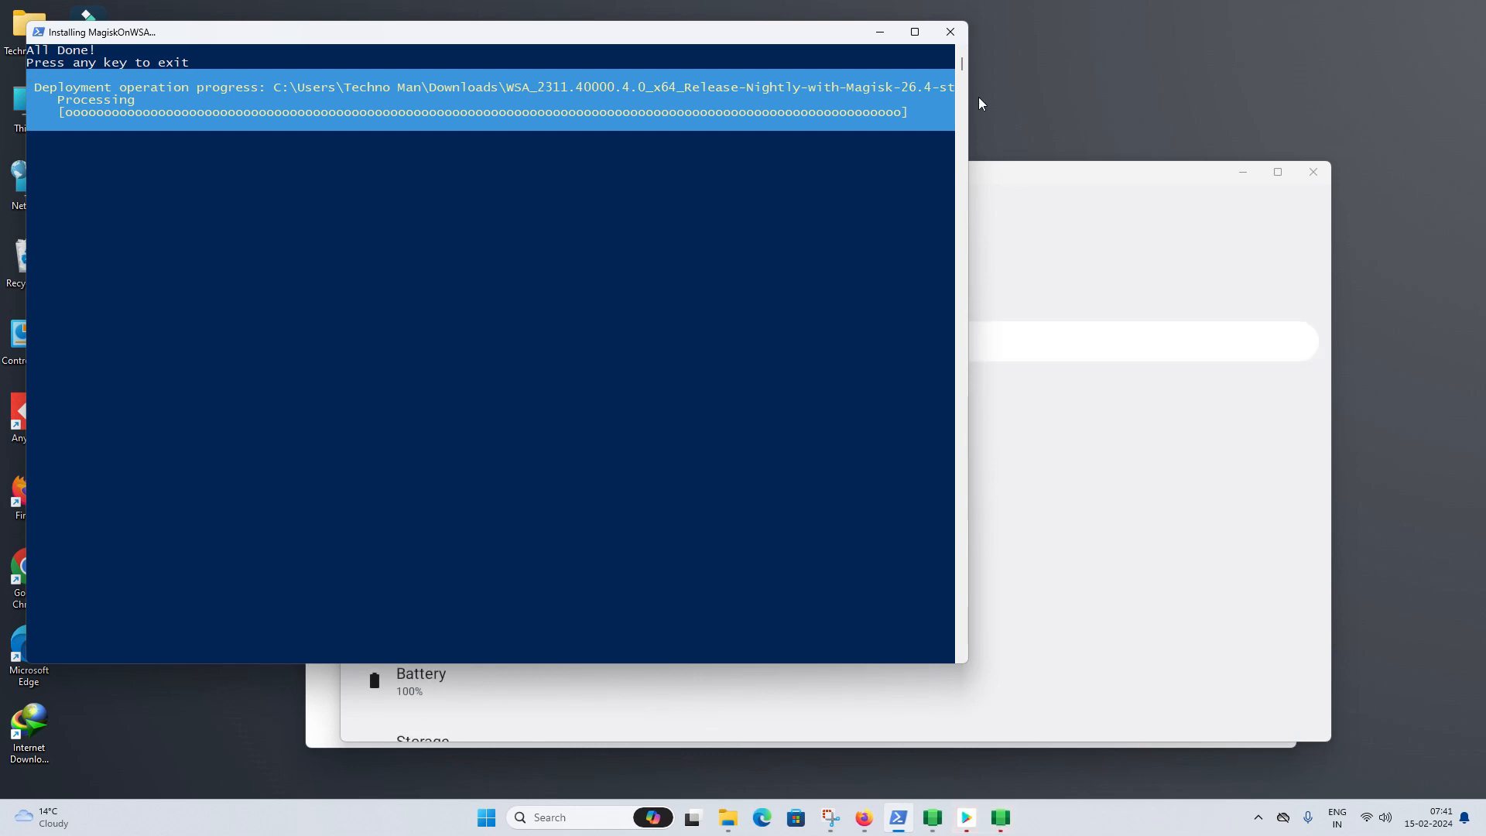
scroll(887, 433, "down", 10)
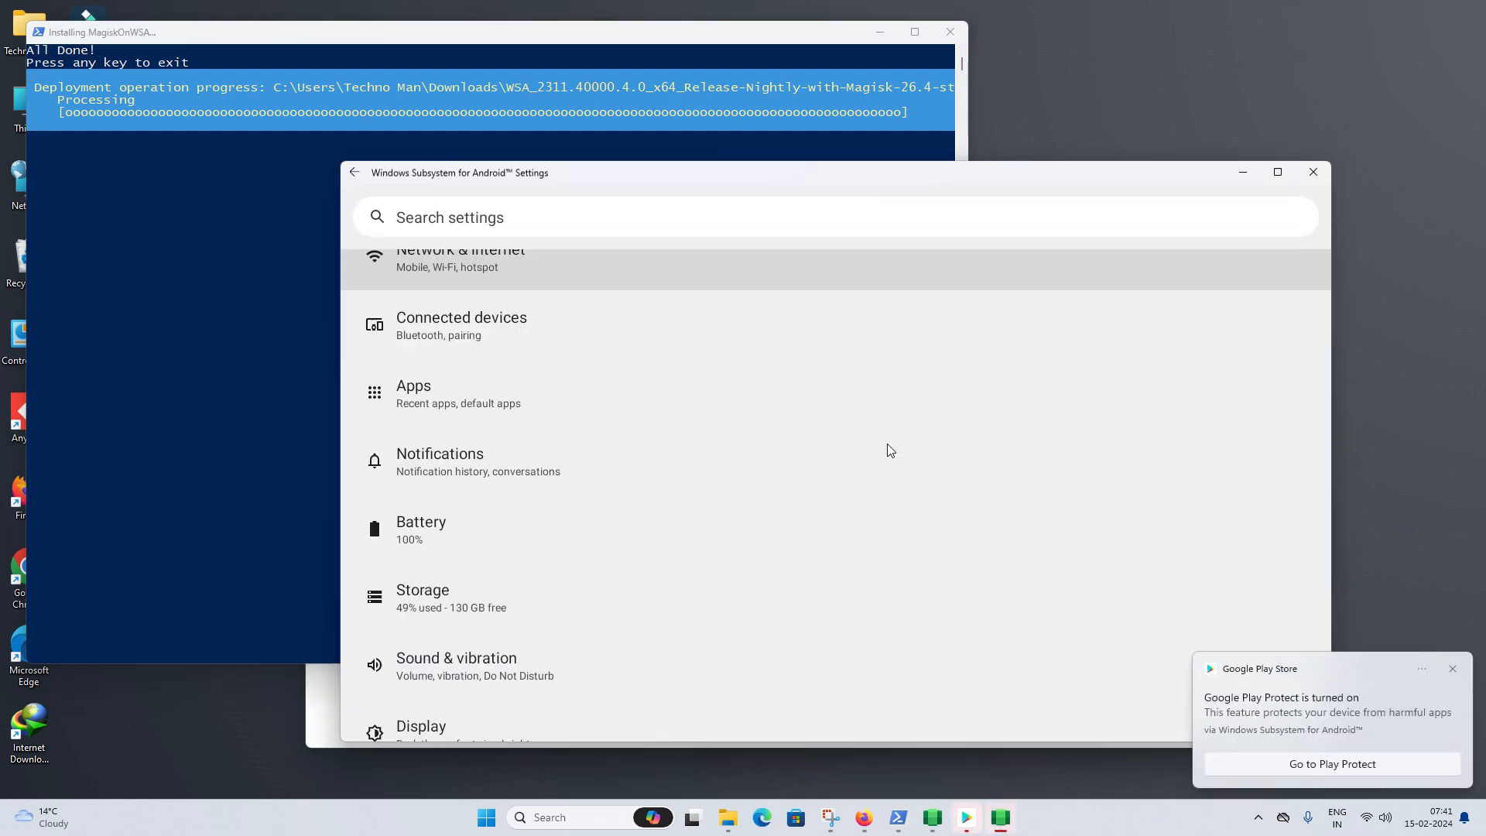
scroll(907, 513, "up", 10)
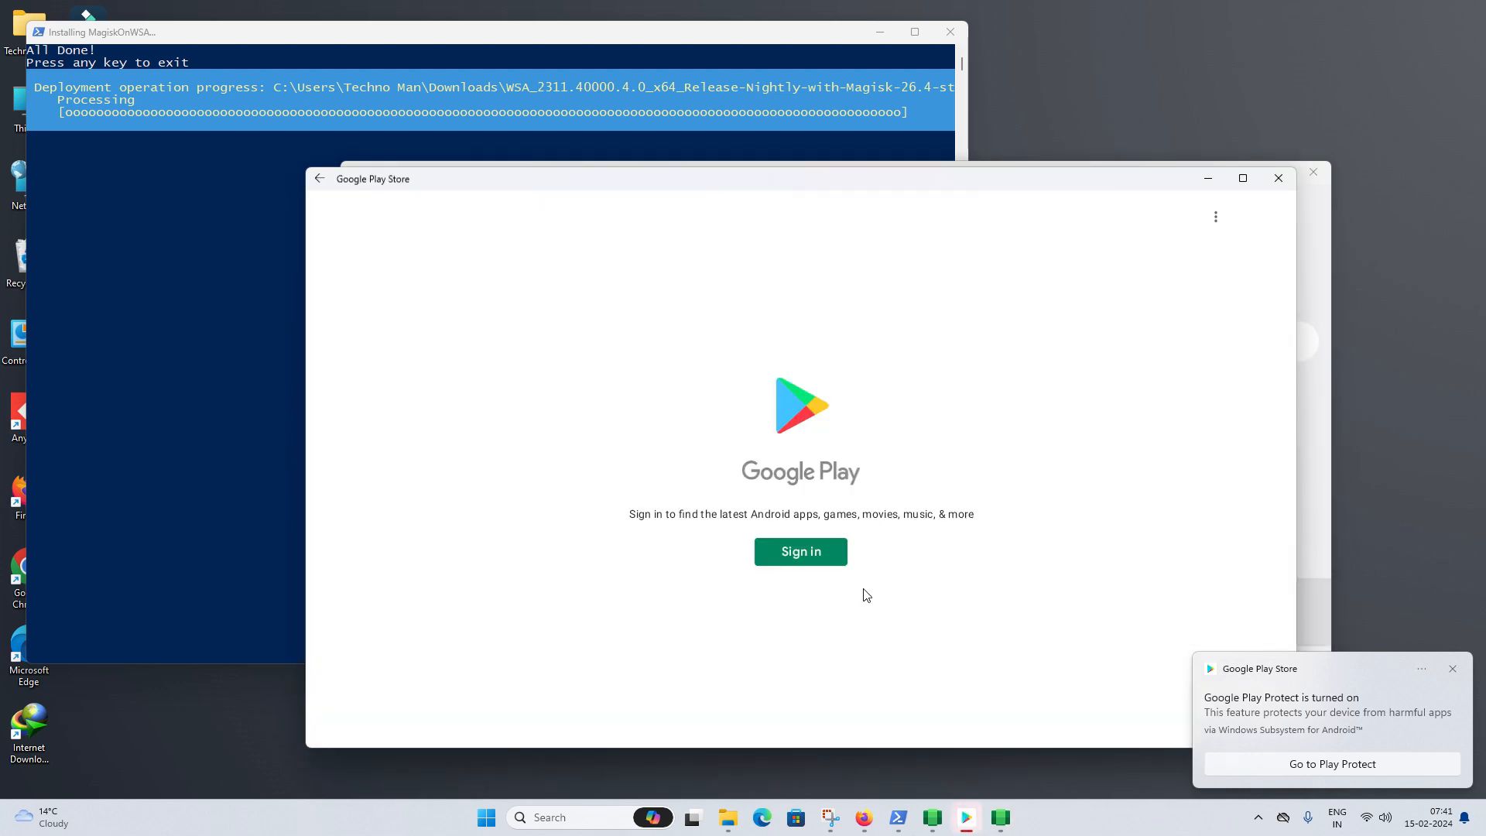
left_click(830, 553)
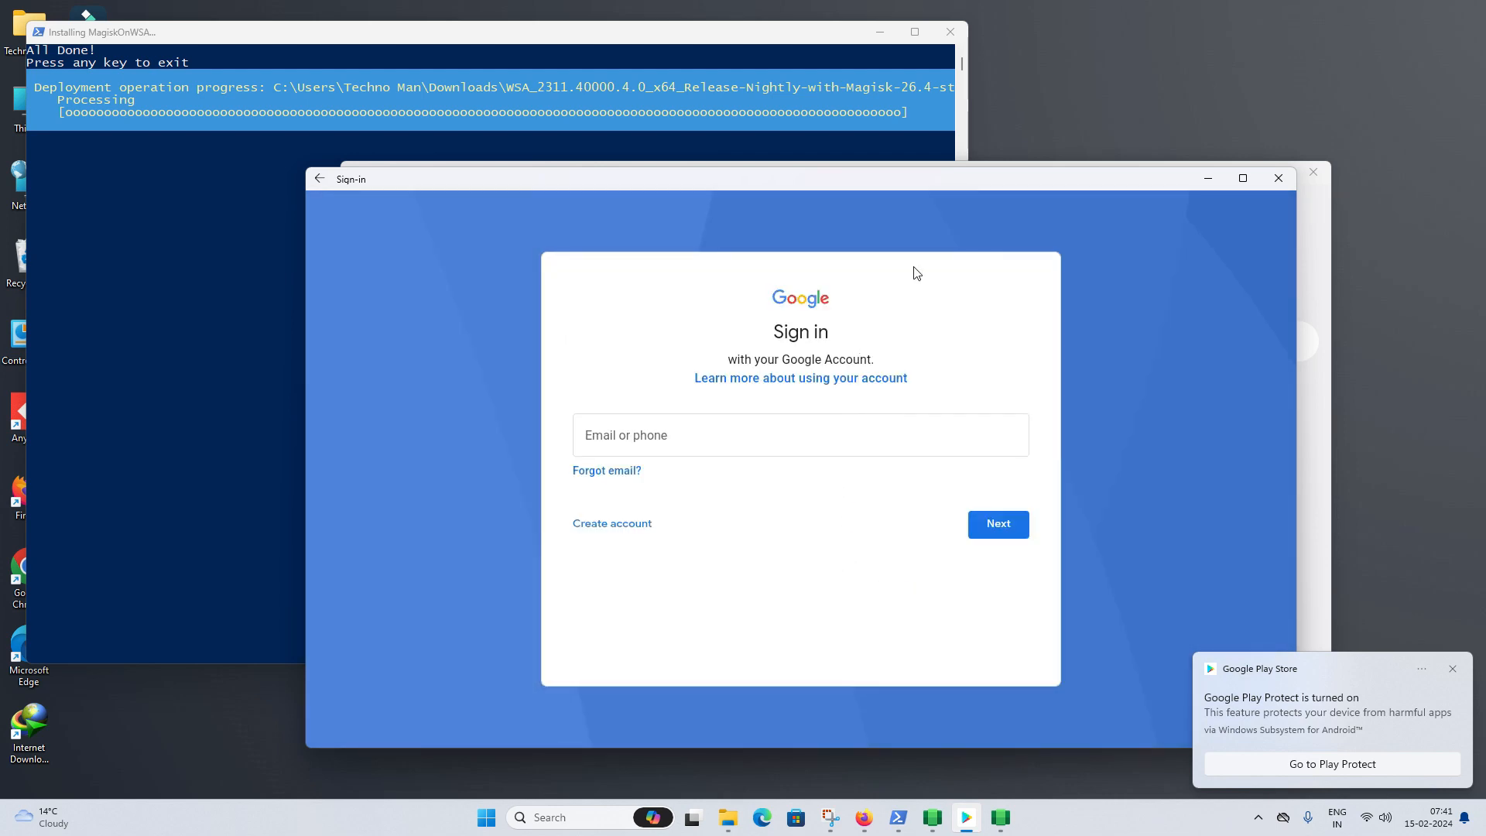
- Enter the Google account email and password to sign in to Play Store
left_click(863, 443)
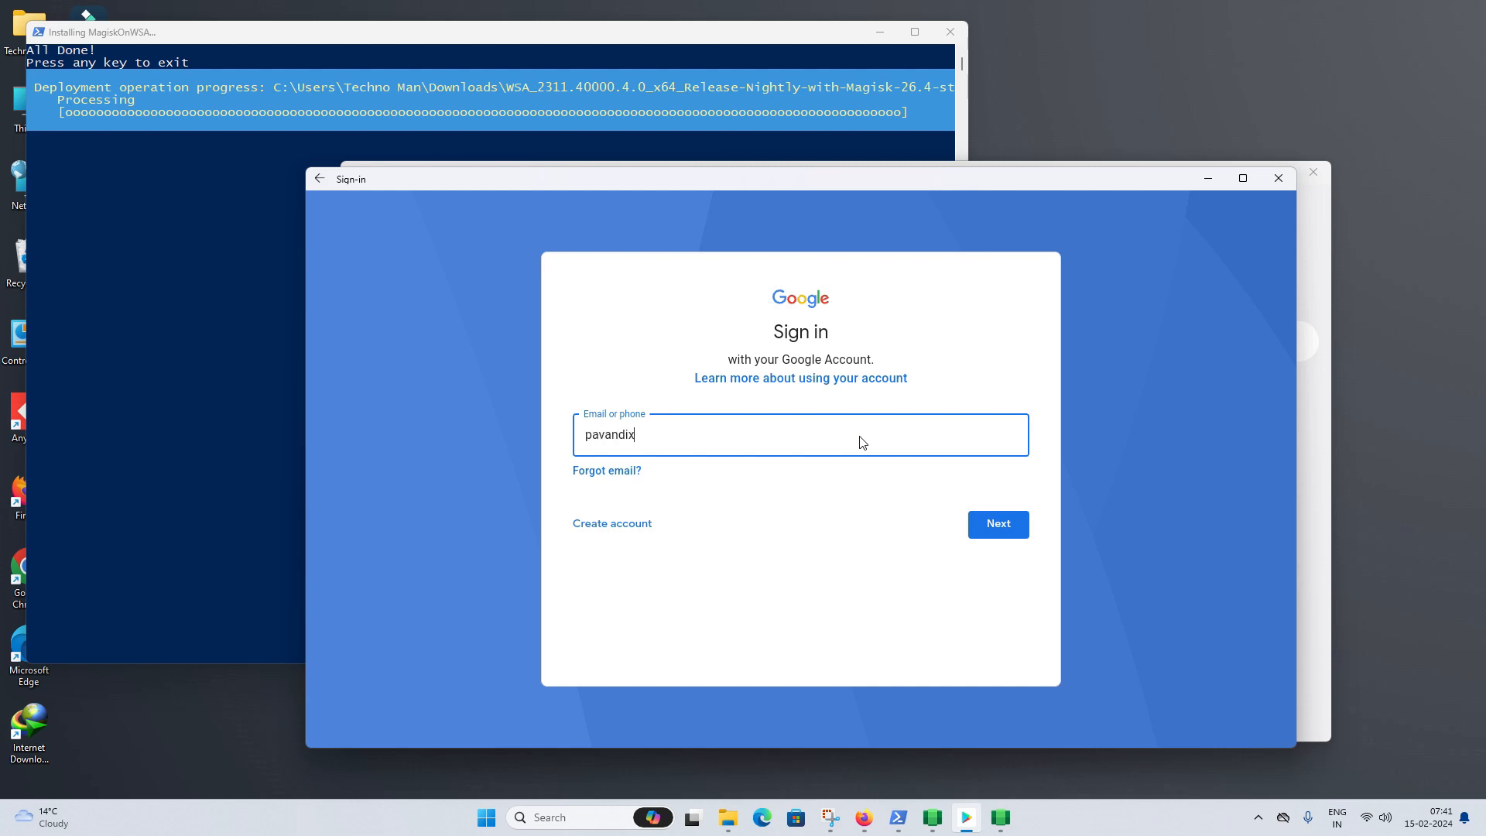
key("Return")
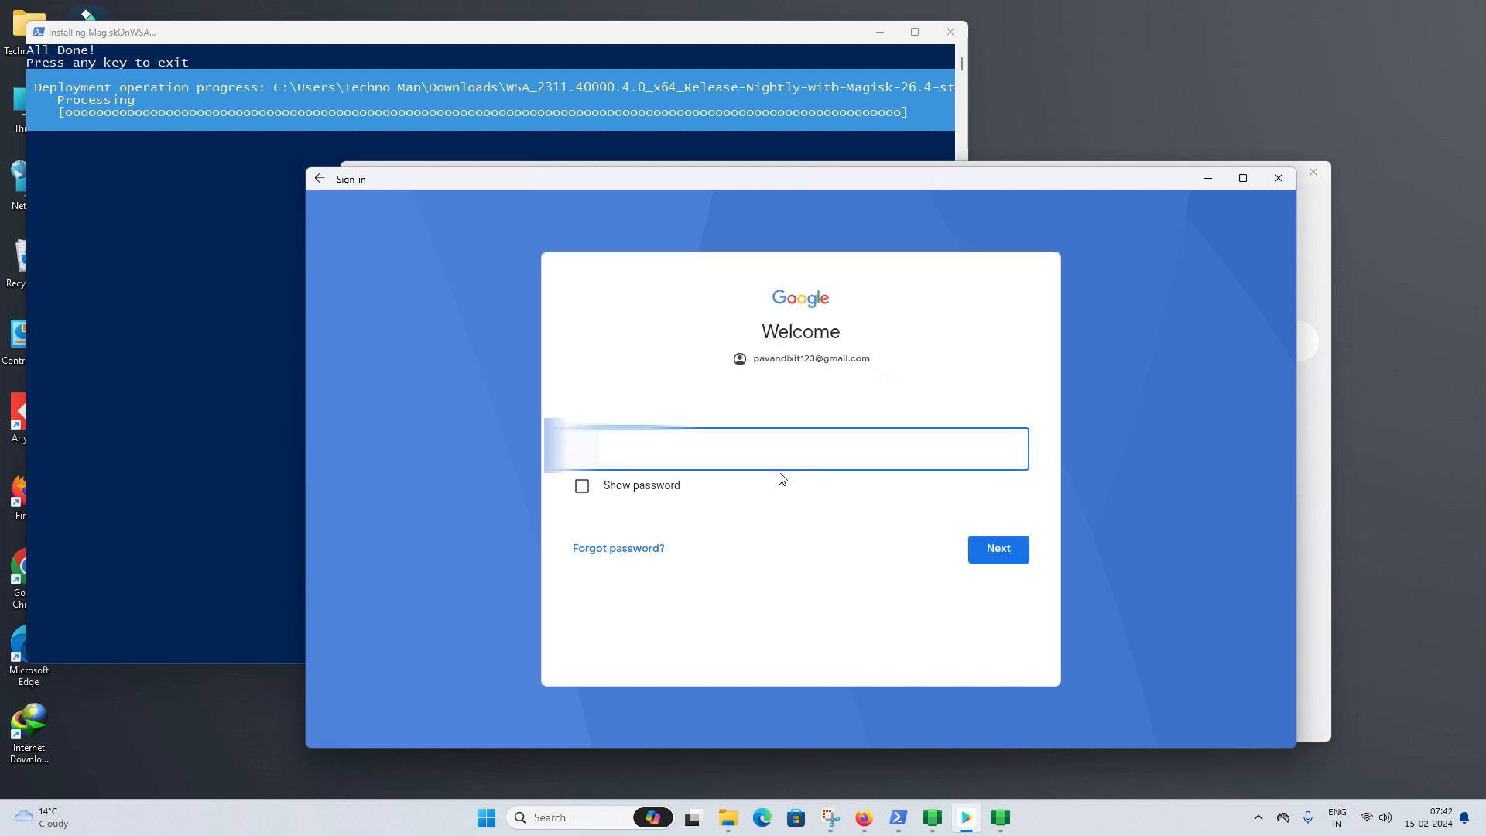
key("ctrl+v")
type("••")
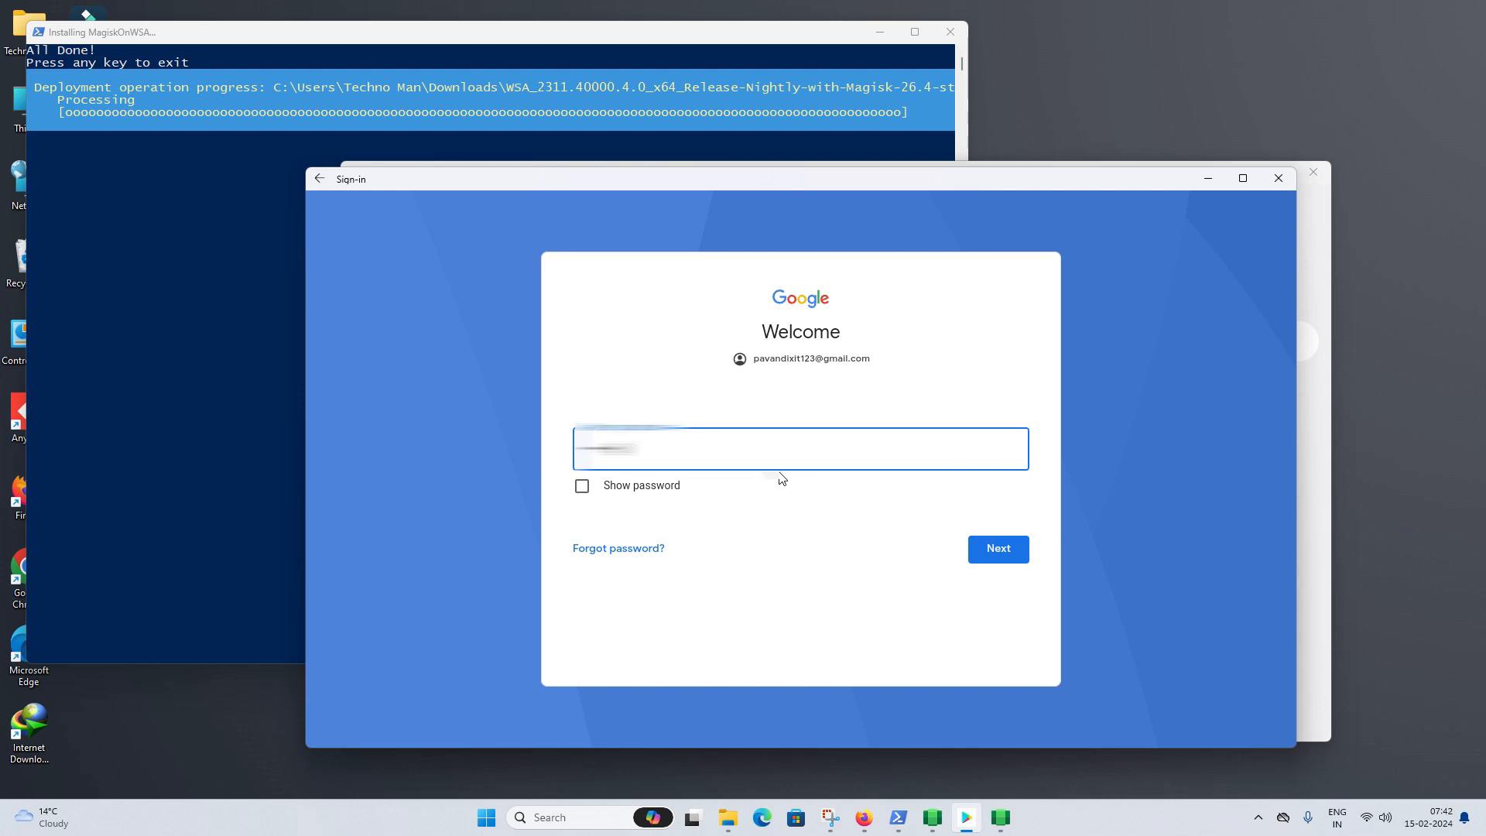
key("Return")
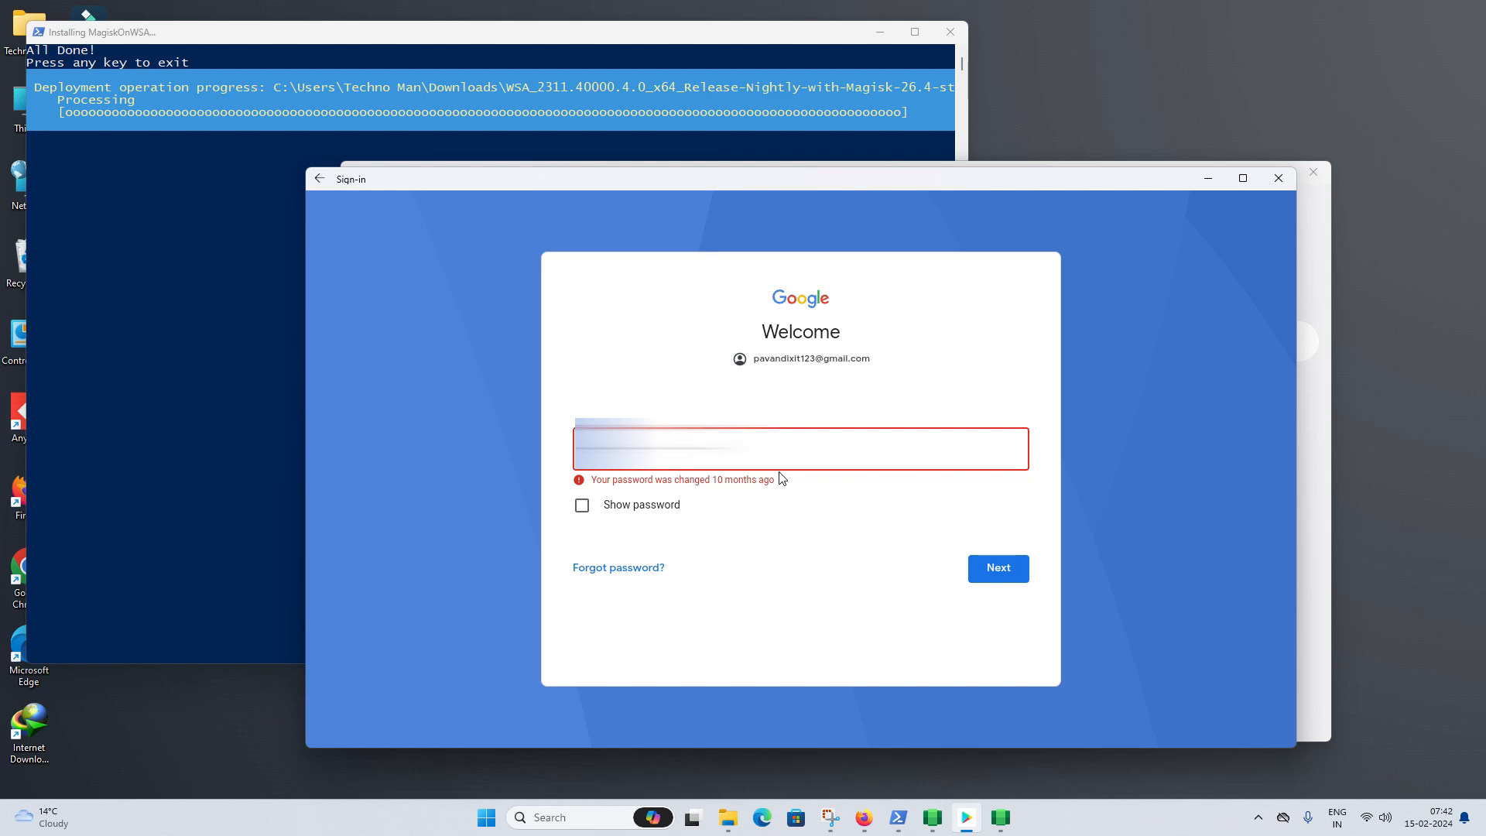
key("Return")
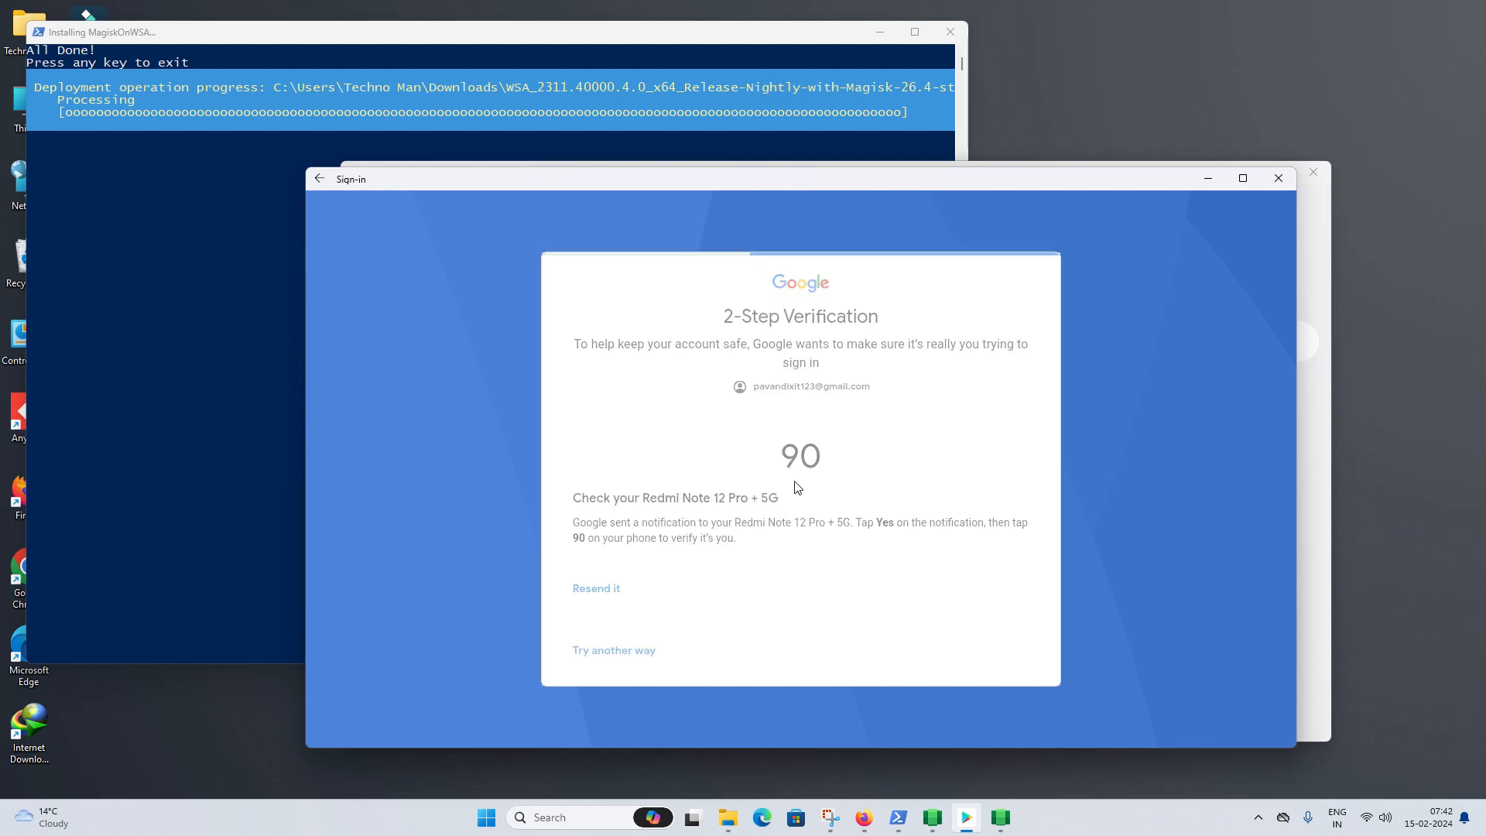
- Accept the Google terms, skip suggestions, then close Android settings and the installer console
left_click(1008, 568)
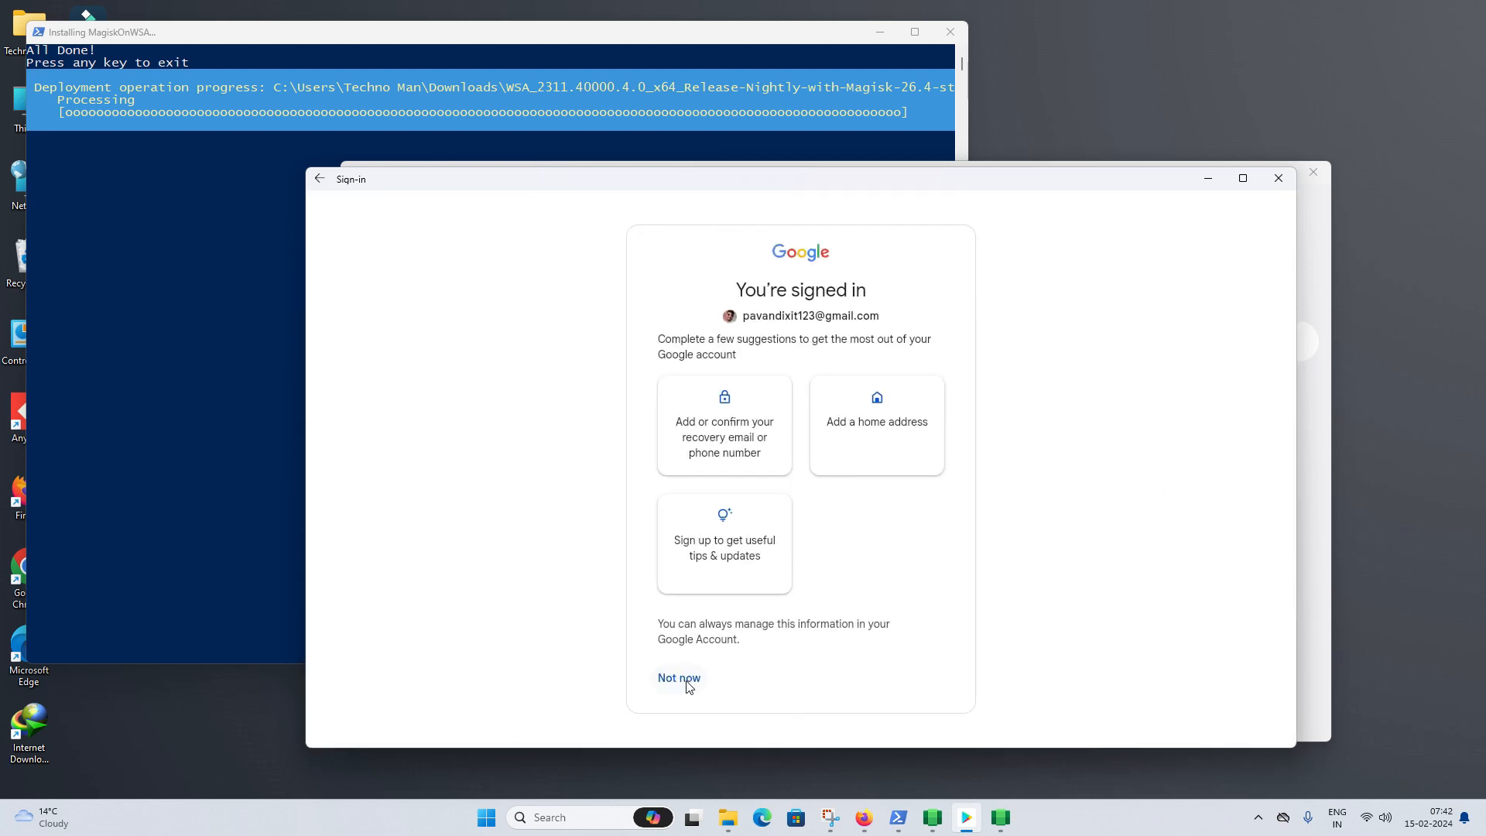
left_click(681, 679)
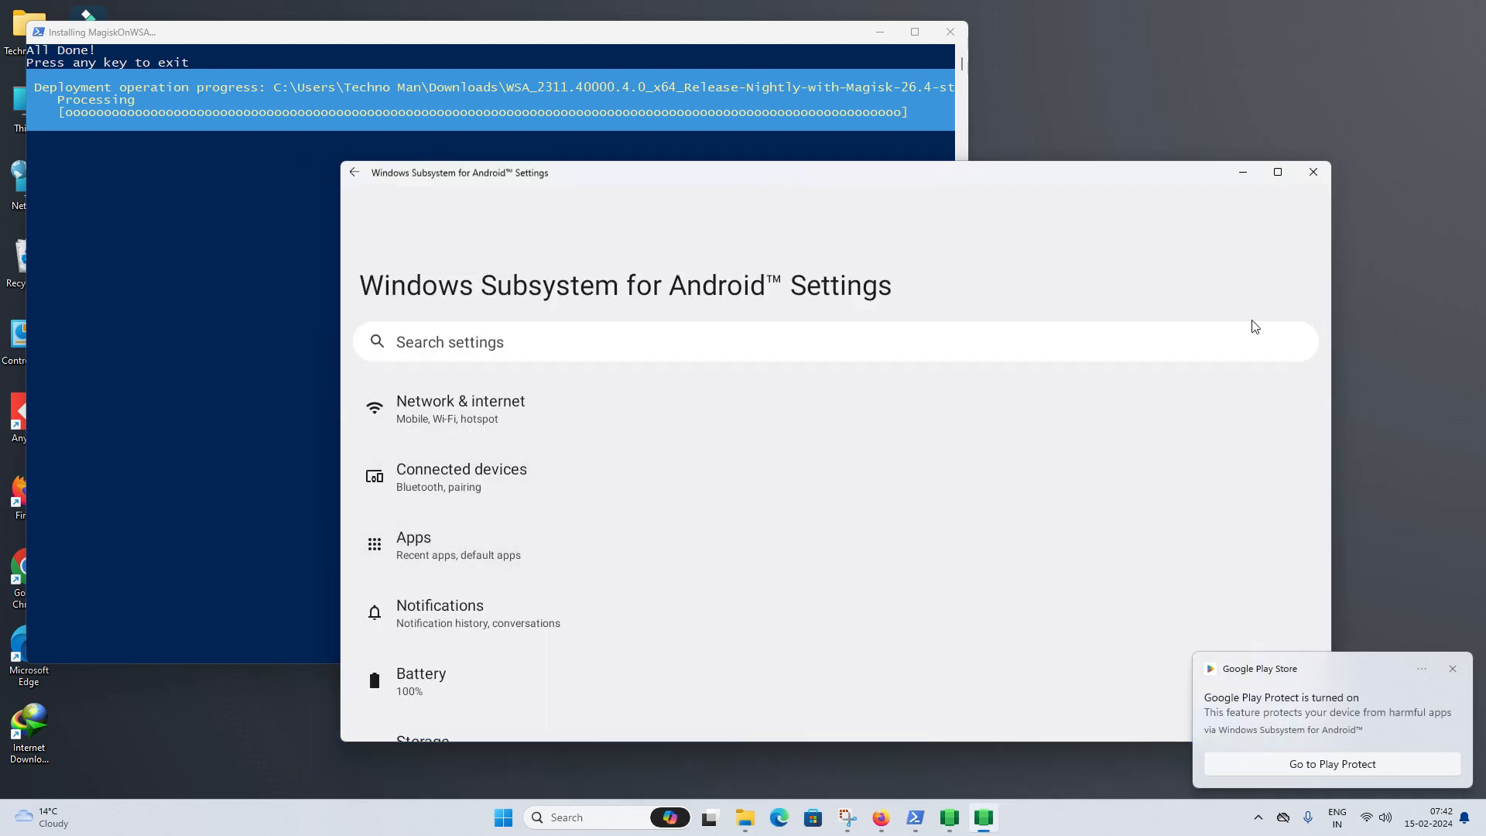
left_click(1314, 172)
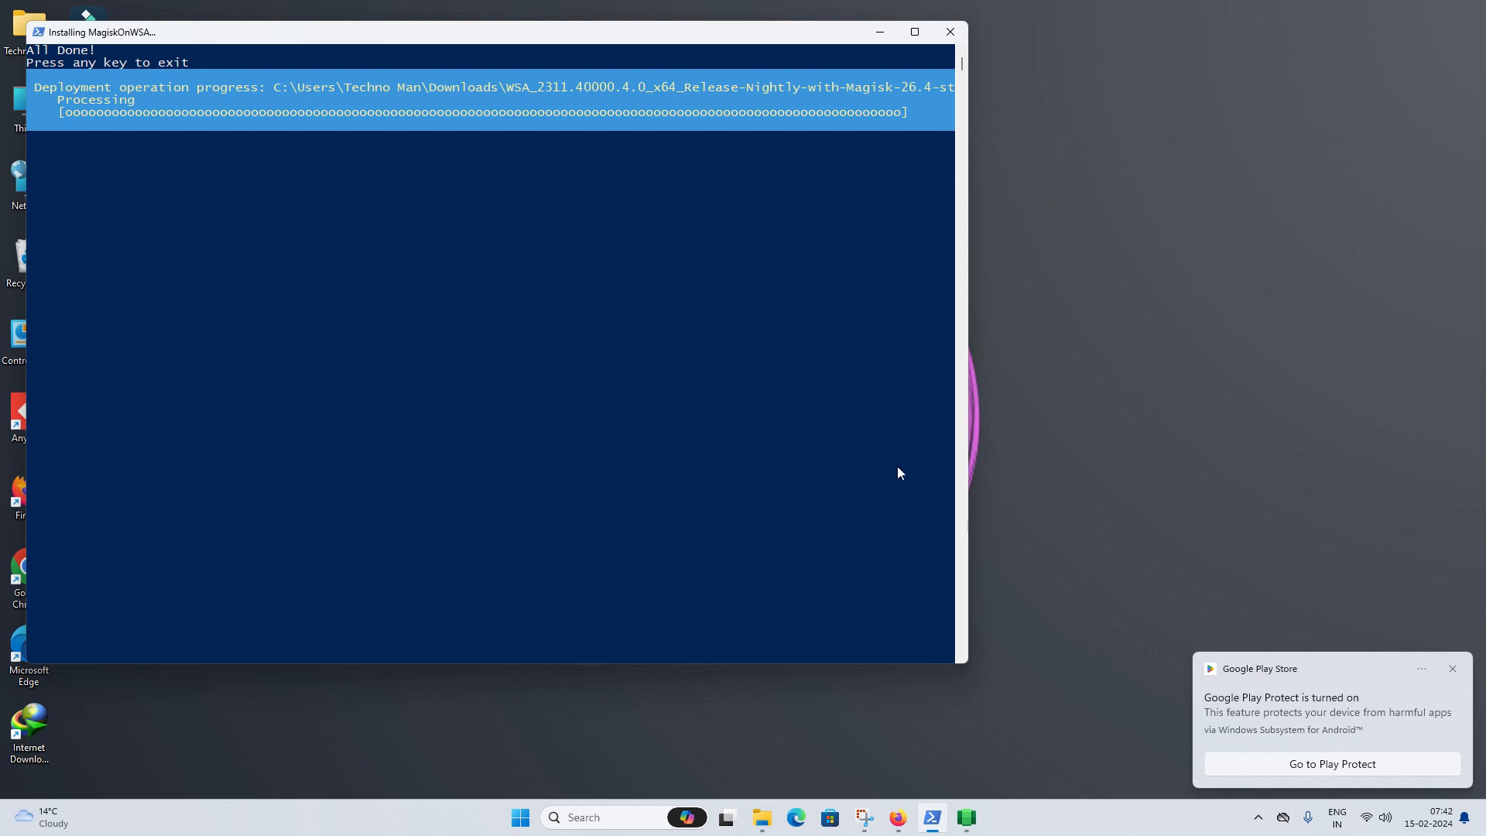
left_click(880, 31)
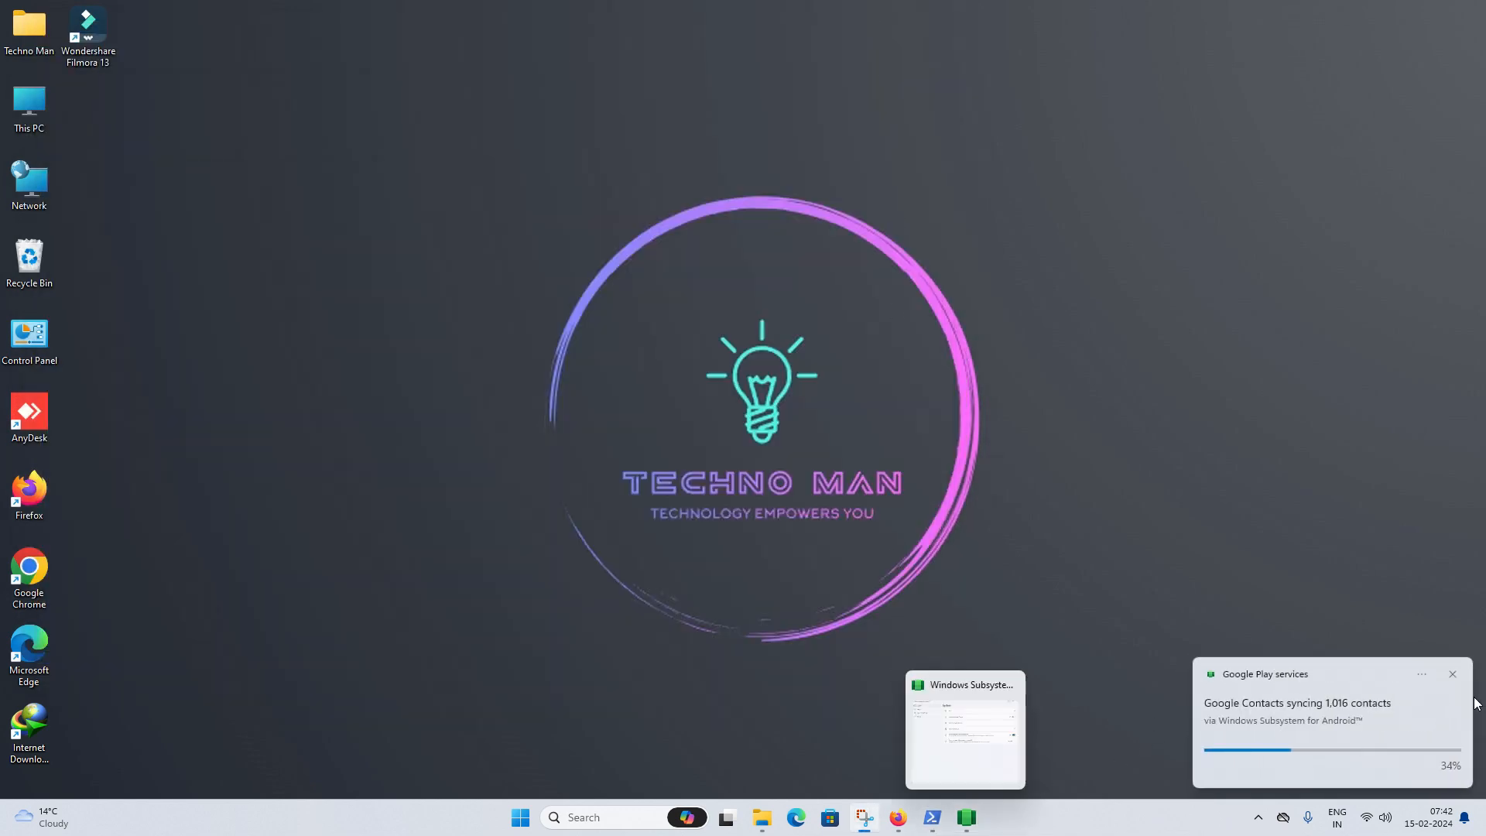
- Reopen WSA Settings and briefly browse the Android Files window before closing it
left_click(966, 818)
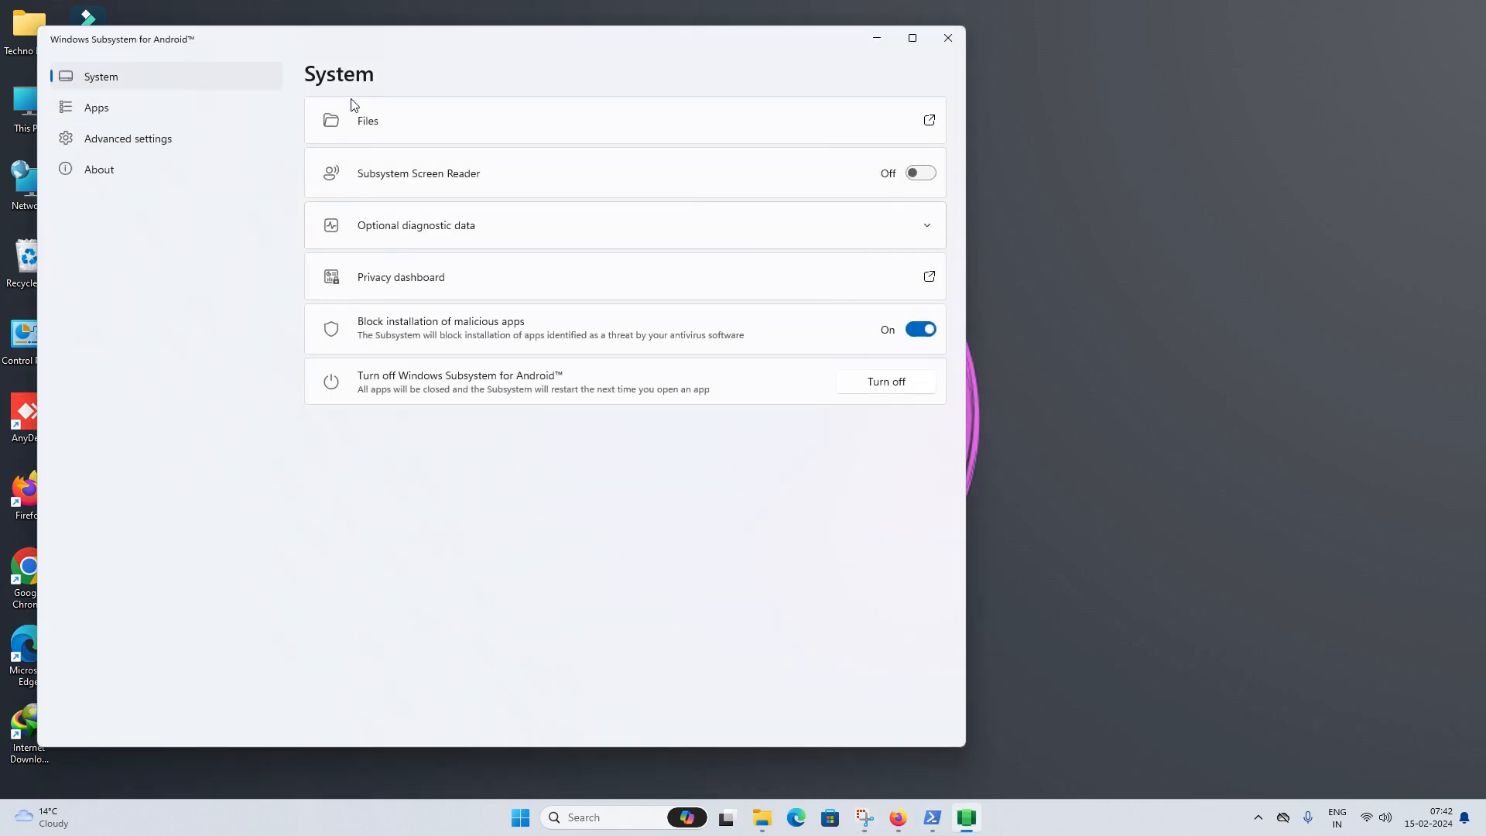
left_click(930, 122)
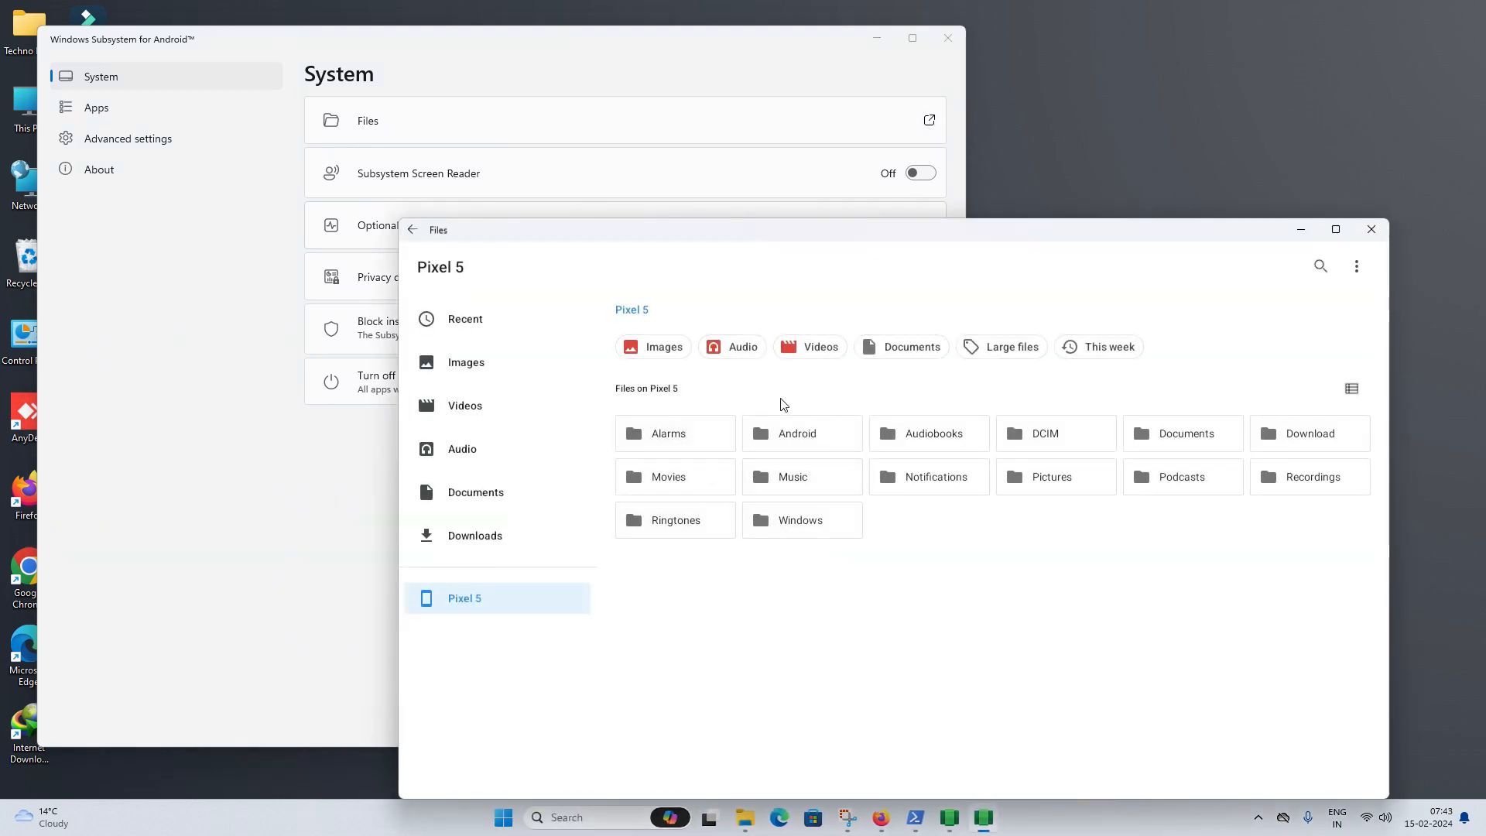
left_click(805, 521)
left_click(1372, 229)
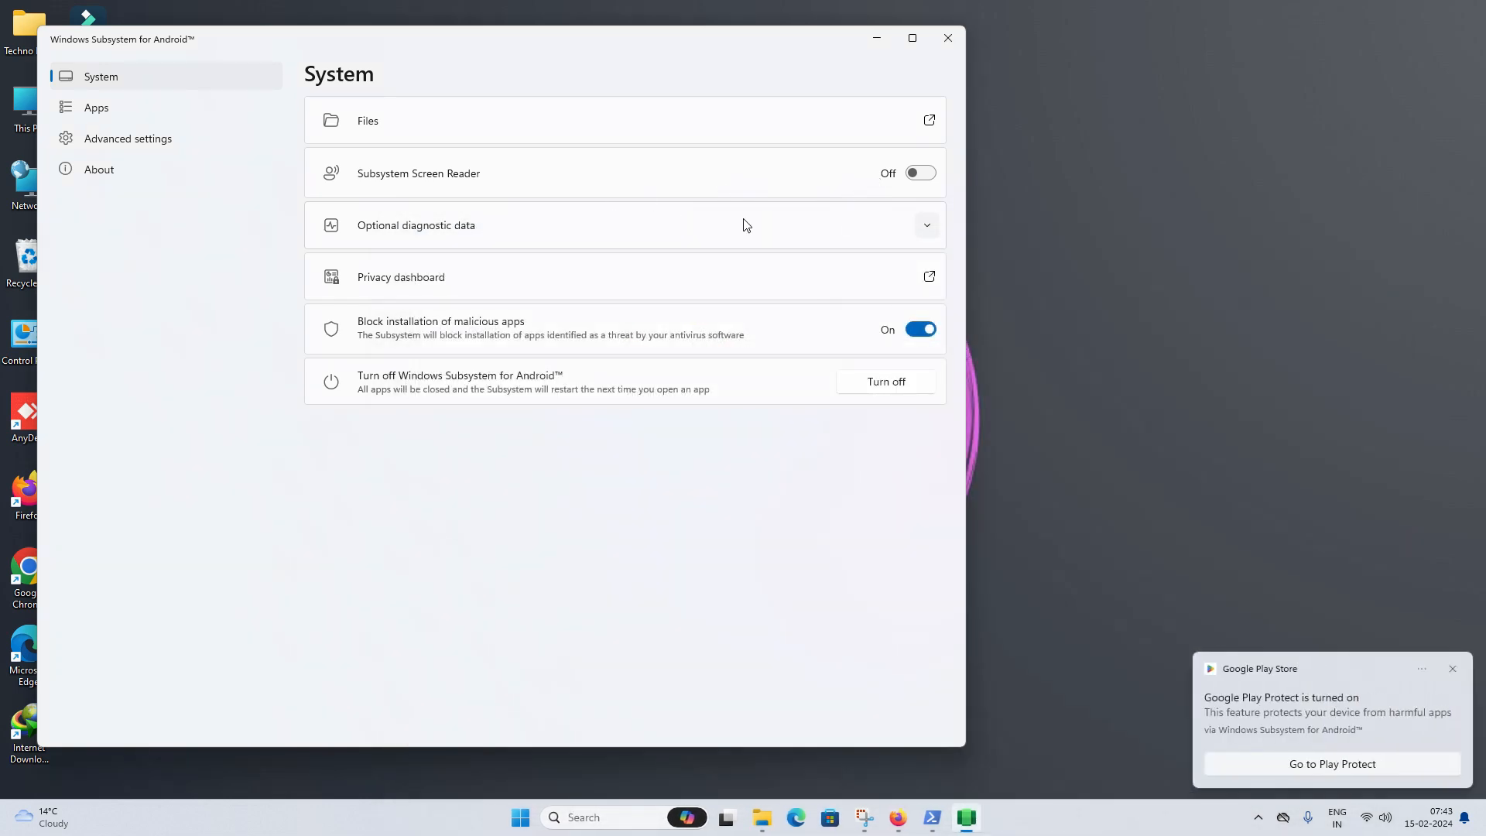
- Switch off Block installation of malicious apps and view the installed Apps list
left_click(708, 240)
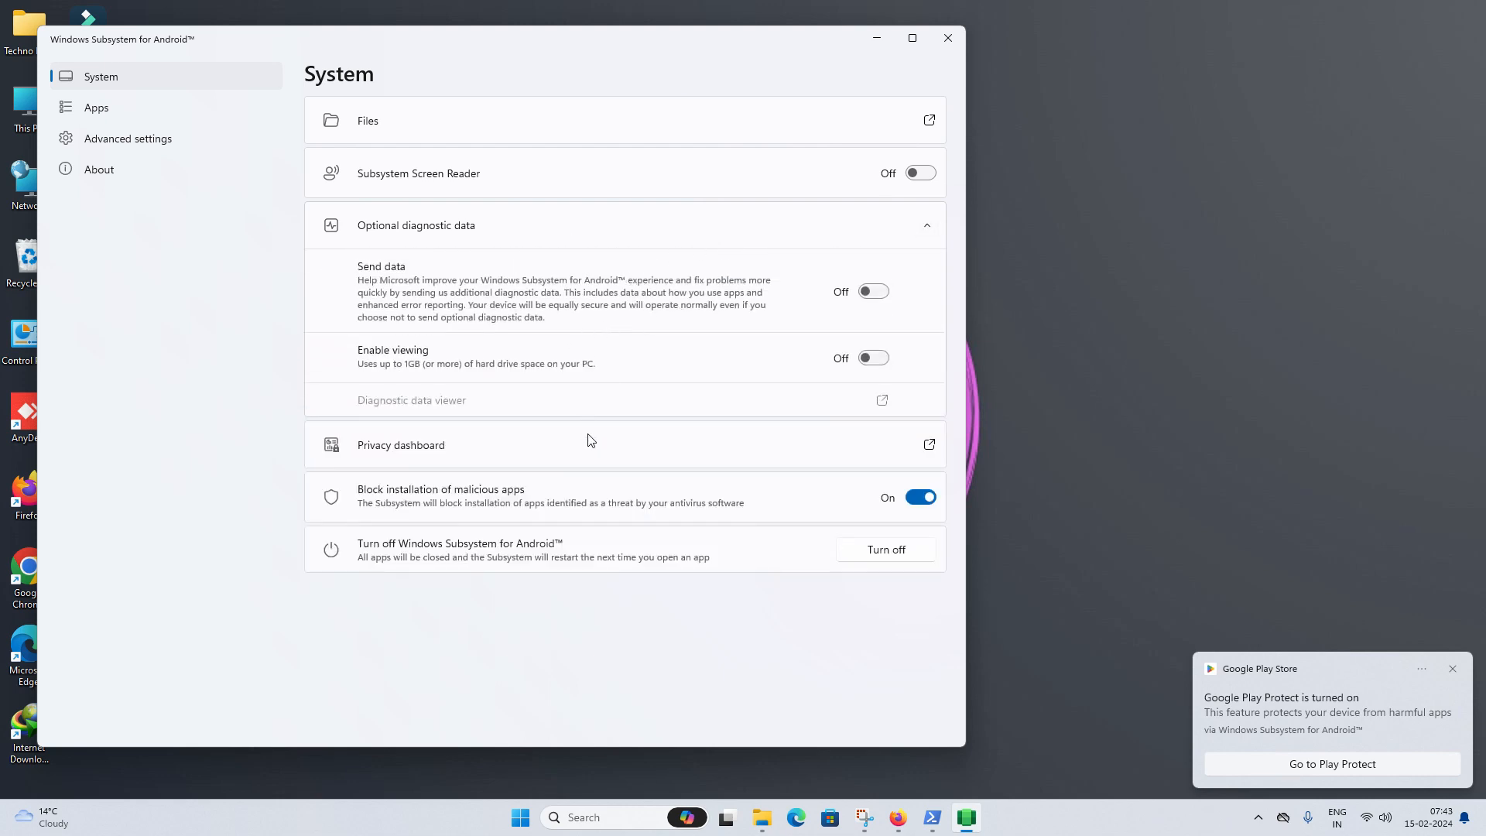
left_click(921, 497)
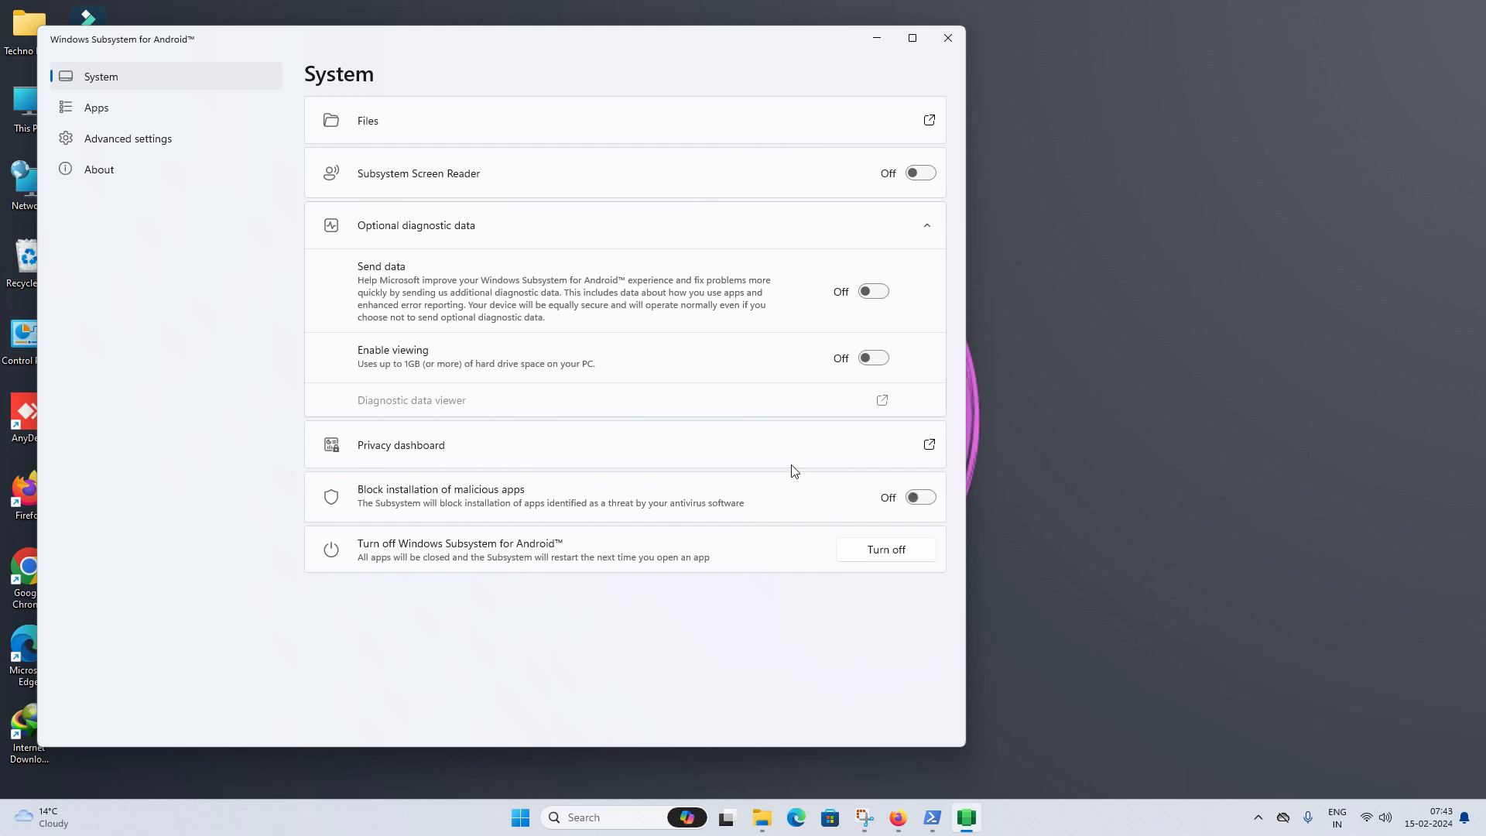
left_click(199, 118)
left_click(206, 134)
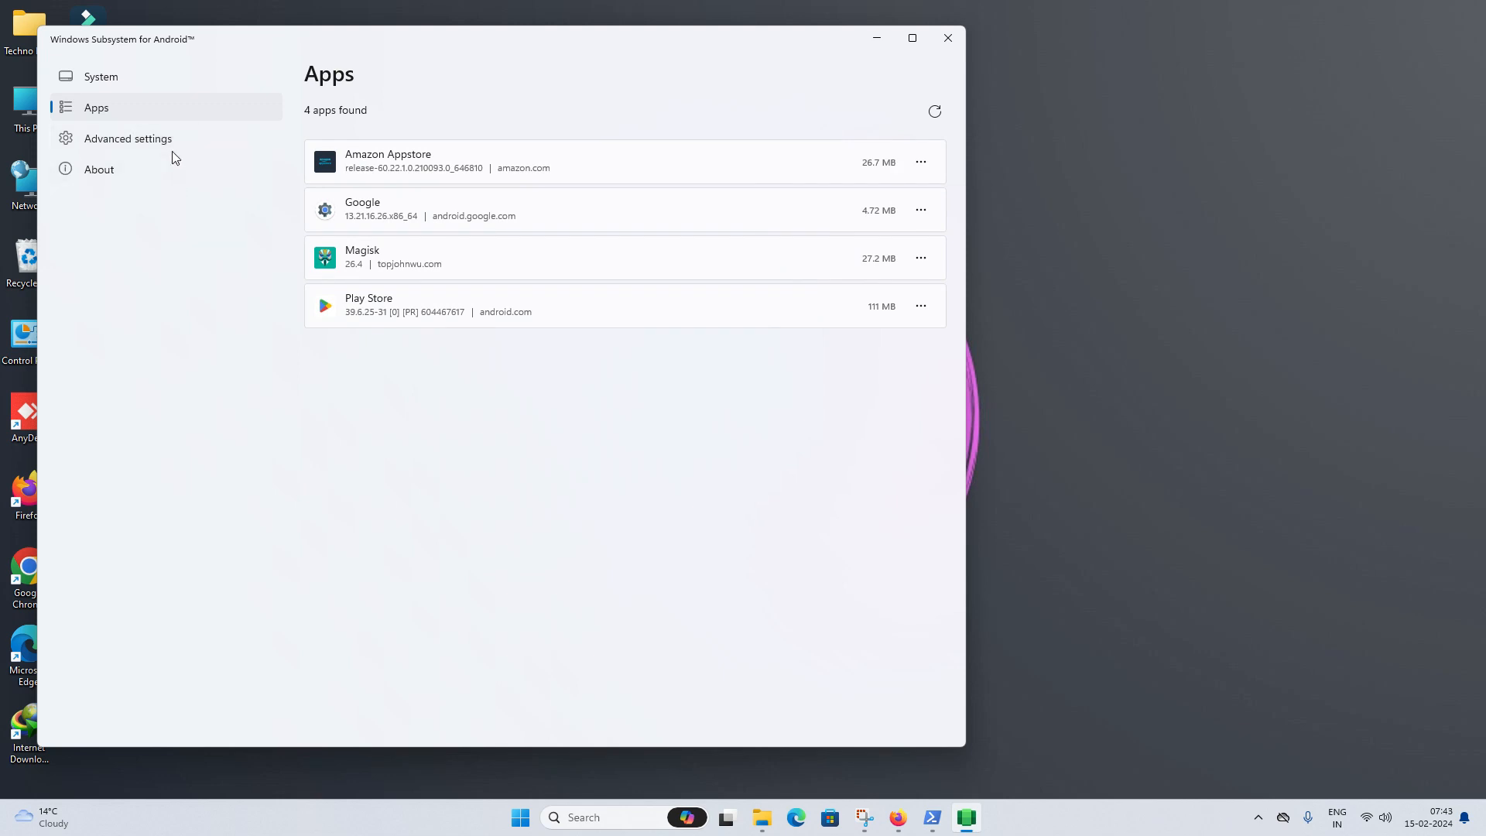
- Enable developer mode, continuous subsystem resources, firewall access and a specific GPU in Advanced settings
left_click(174, 147)
left_click(922, 127)
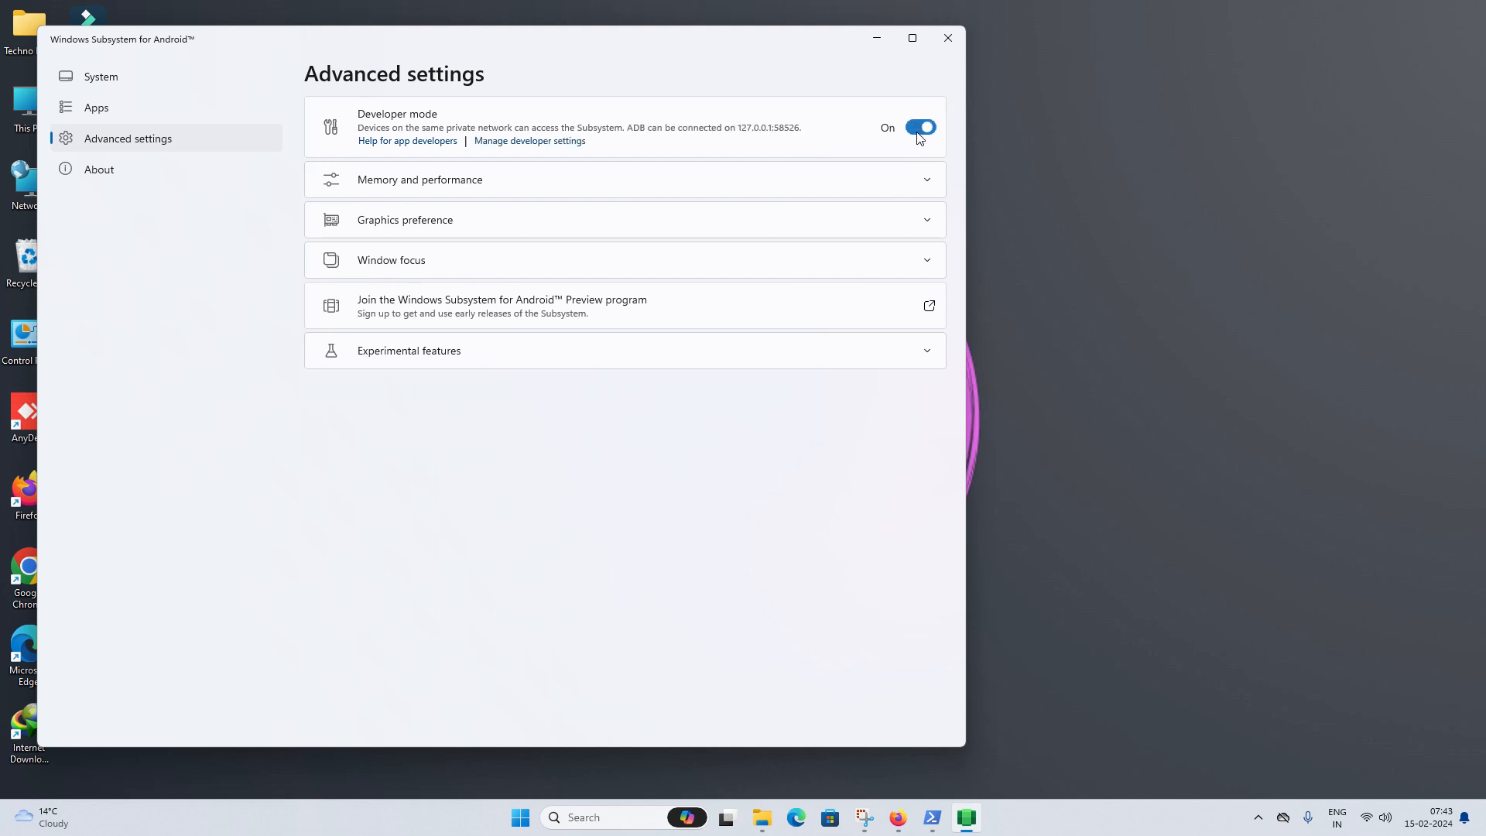
left_click(889, 174)
left_click(443, 318)
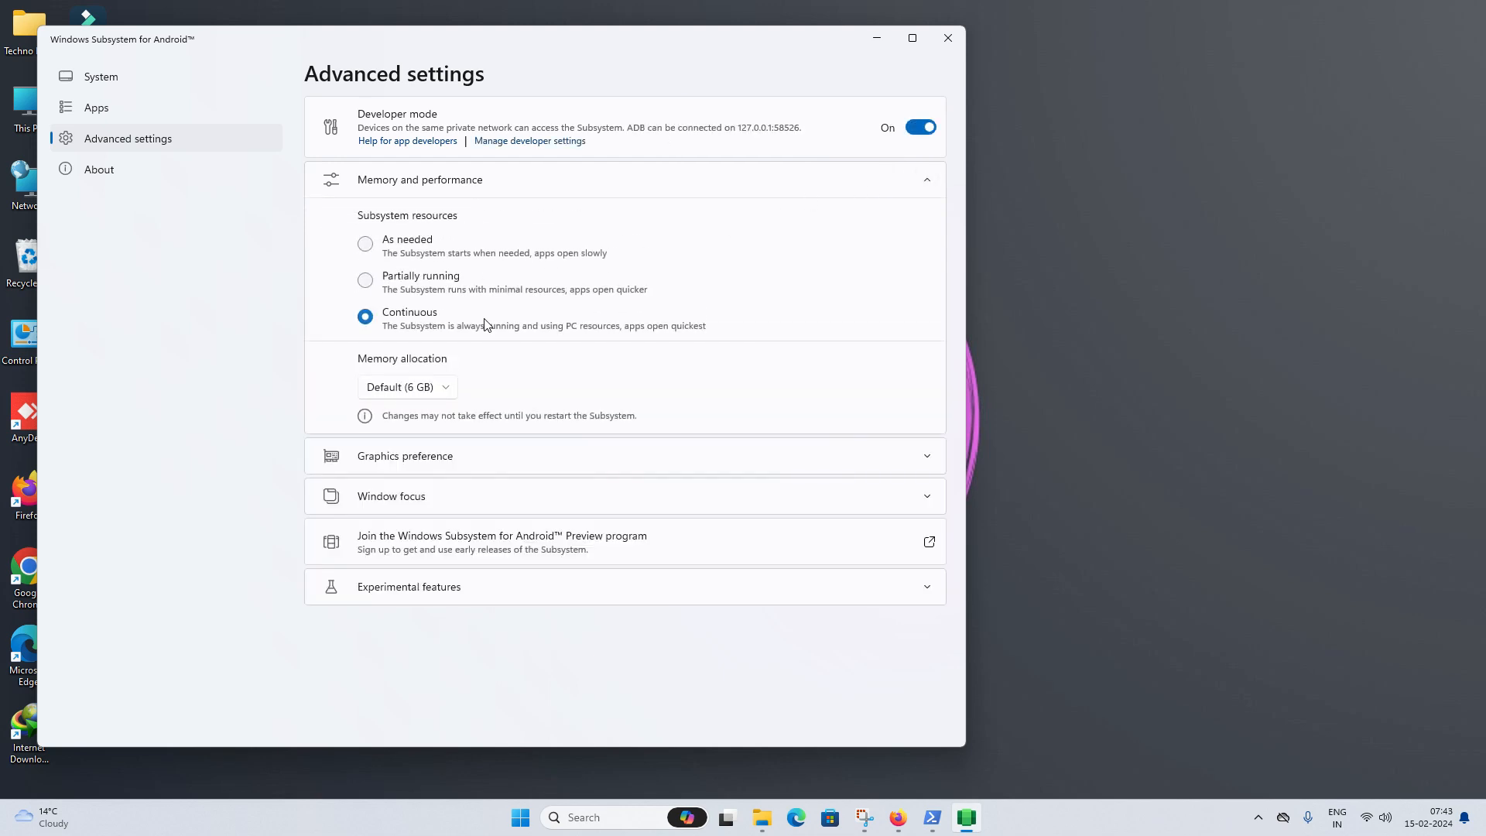
left_click(748, 466)
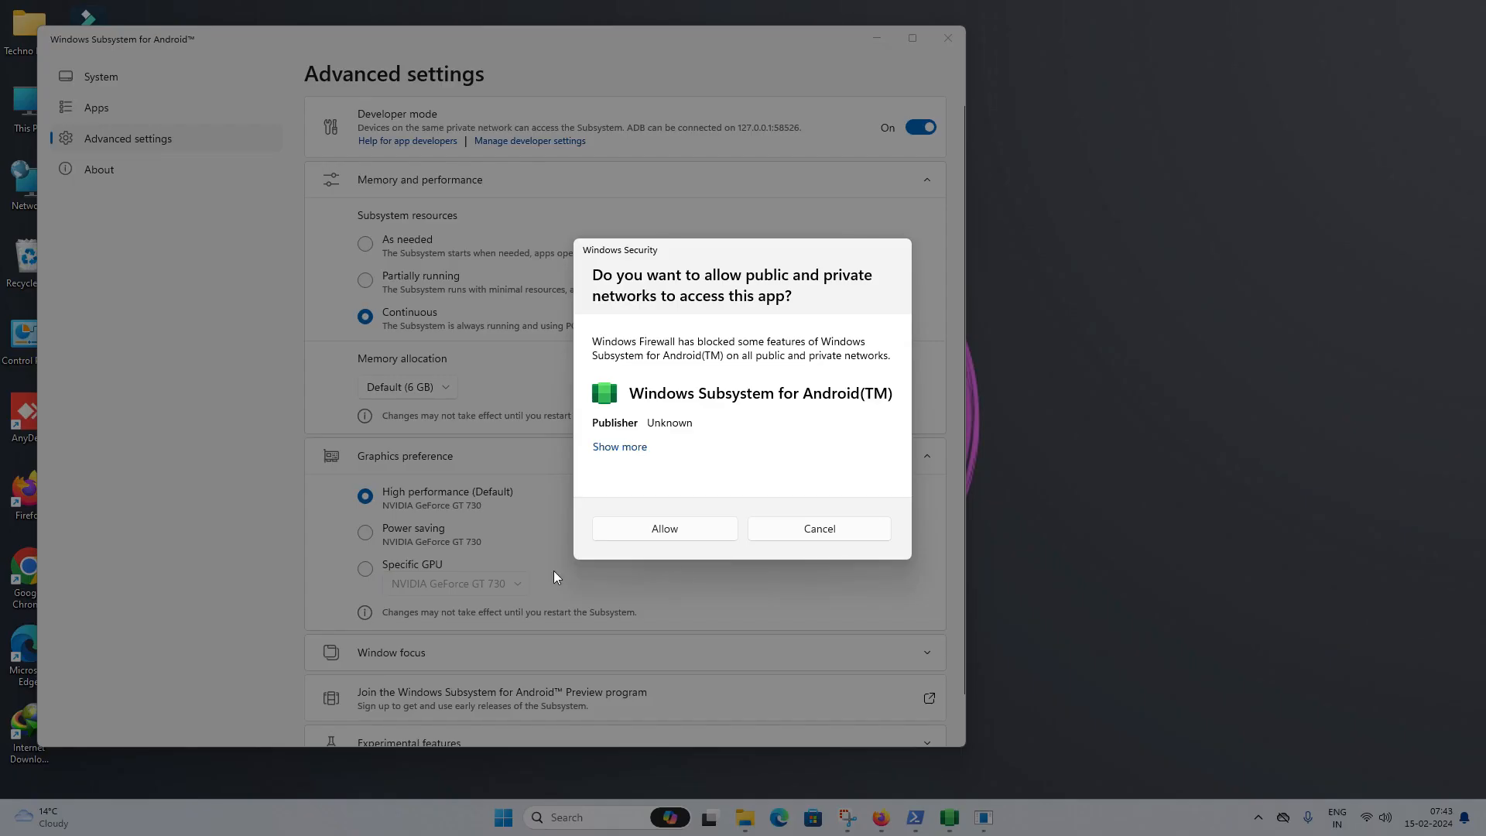
left_click(690, 536)
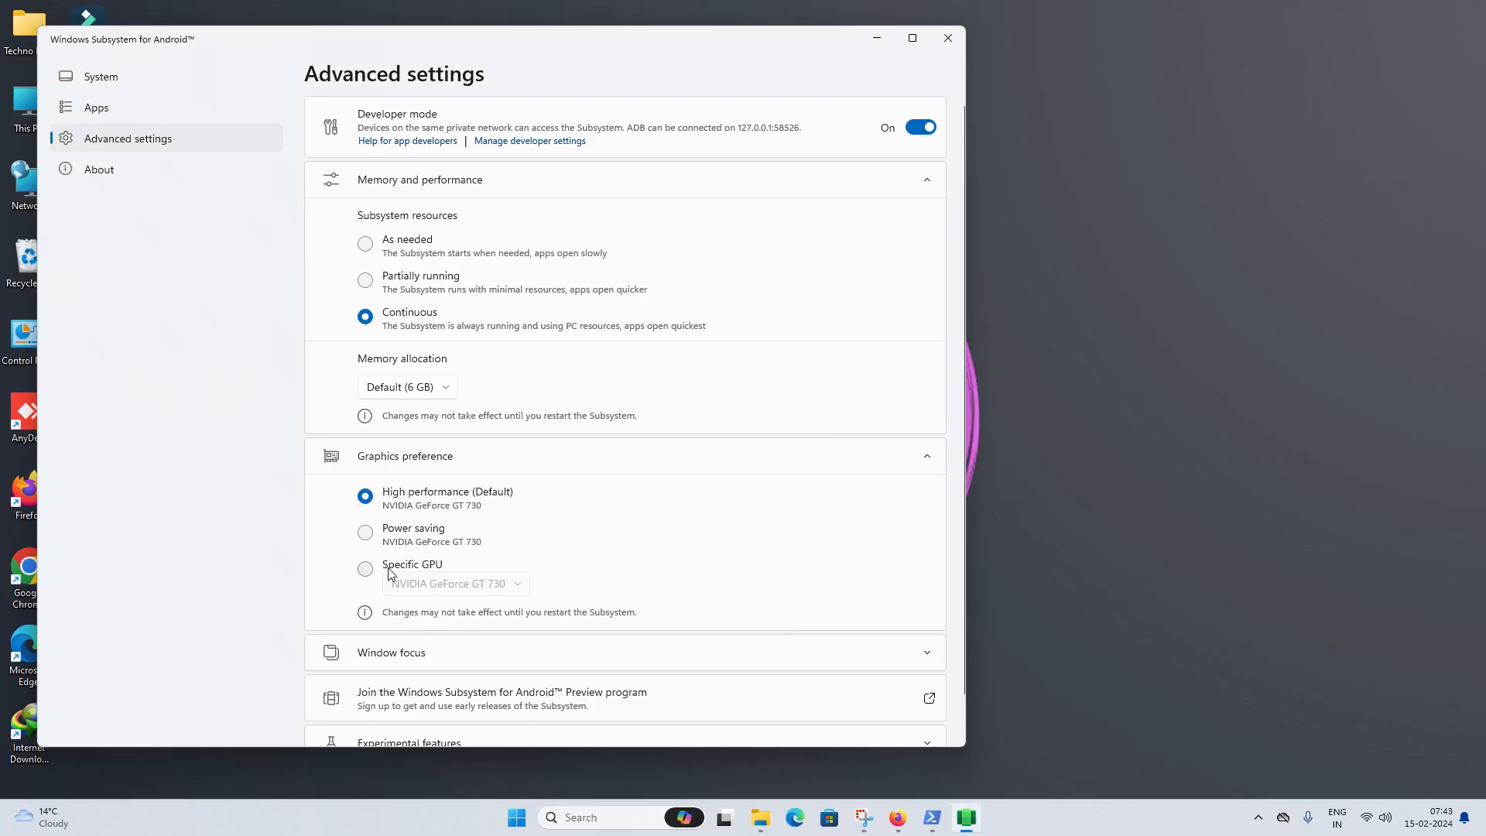
left_click(387, 565)
scroll(395, 542, "down", 2)
left_click(422, 418)
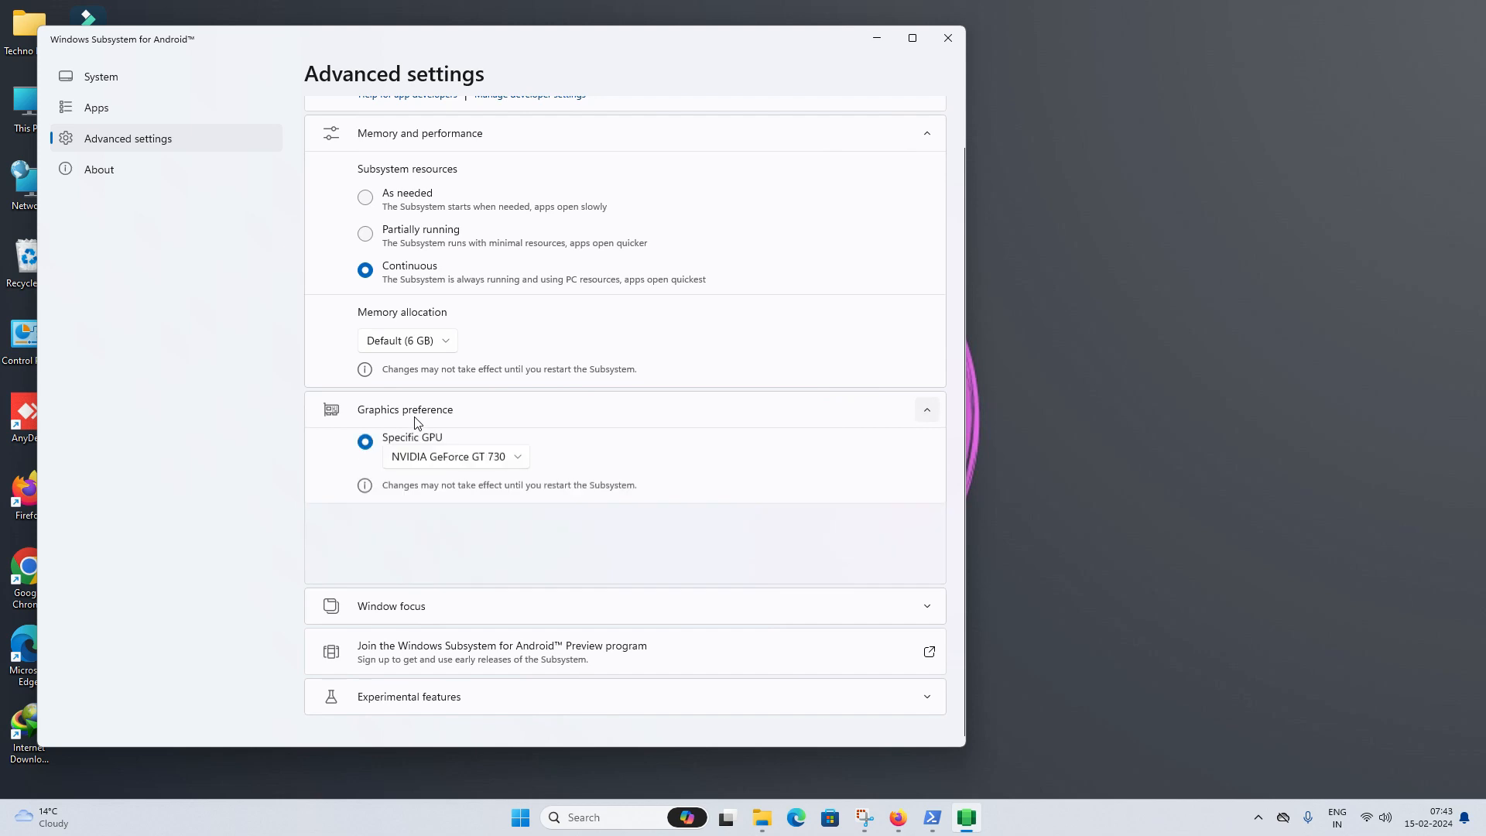
left_click(428, 464)
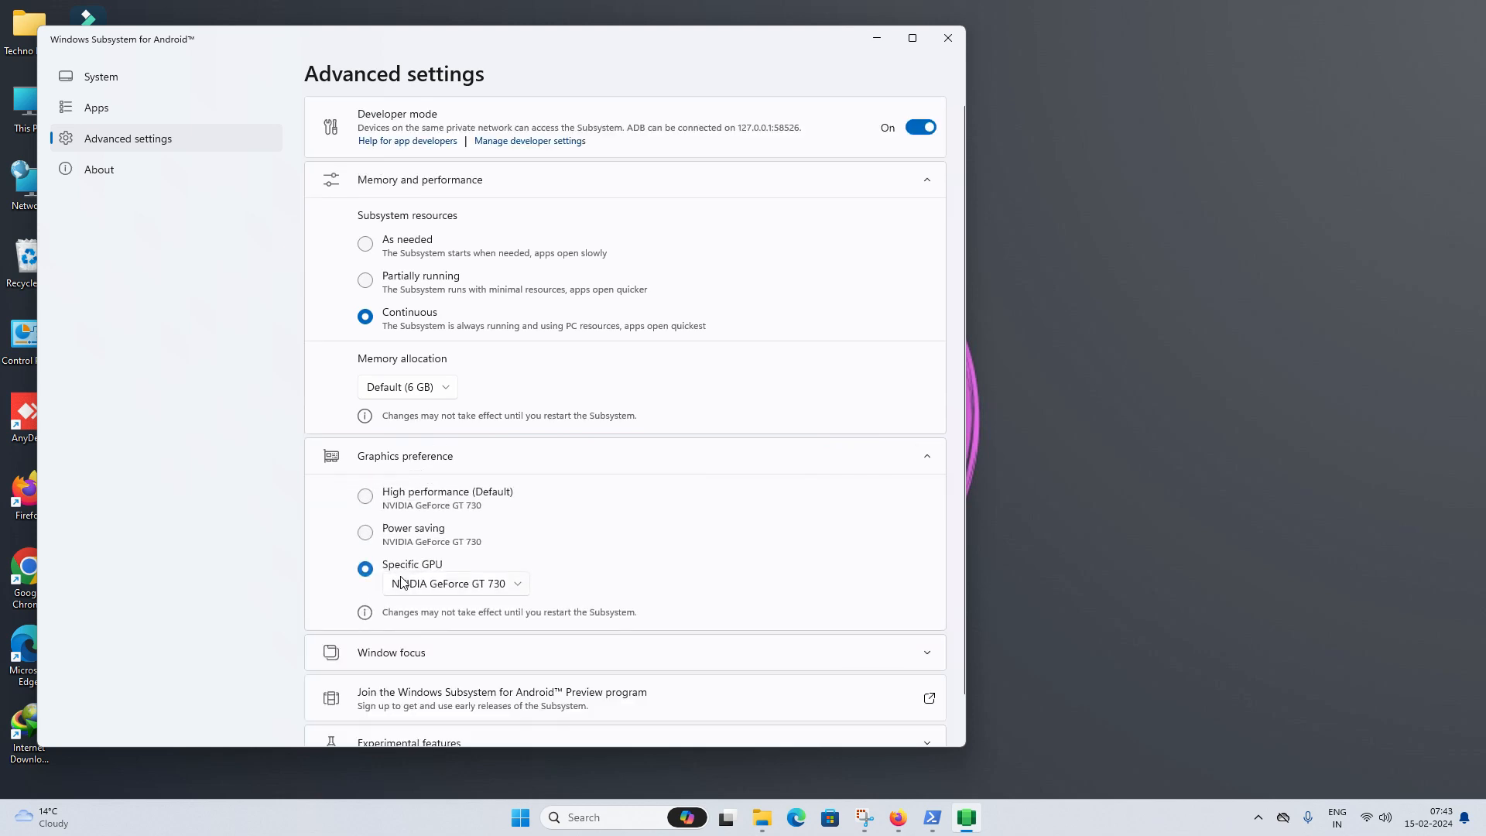
left_click(432, 456)
left_click(510, 189)
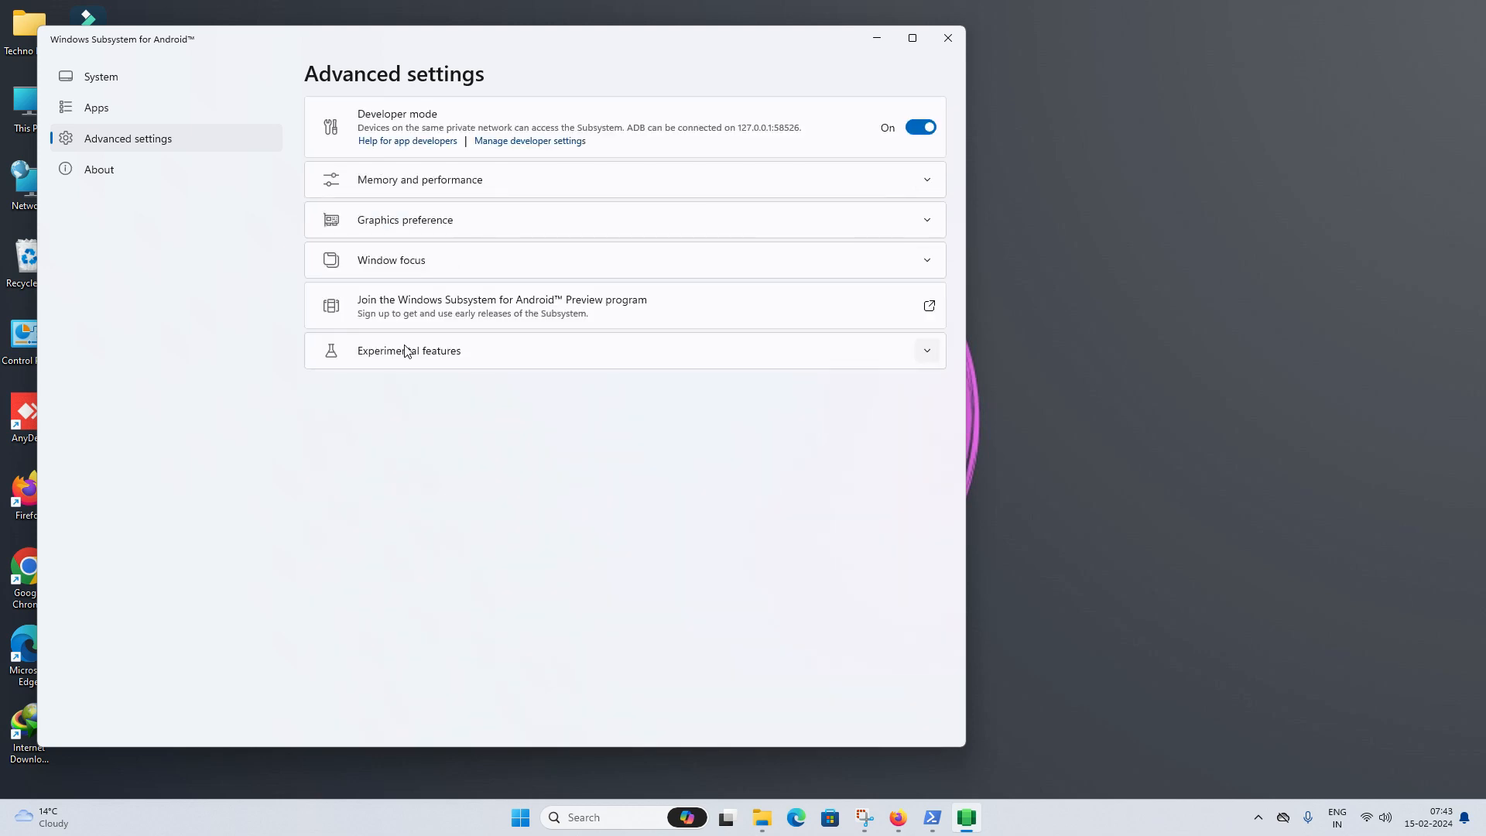
- Set window focus to independent and turn on local network access and user-folder sharing
left_click(440, 265)
left_click(367, 350)
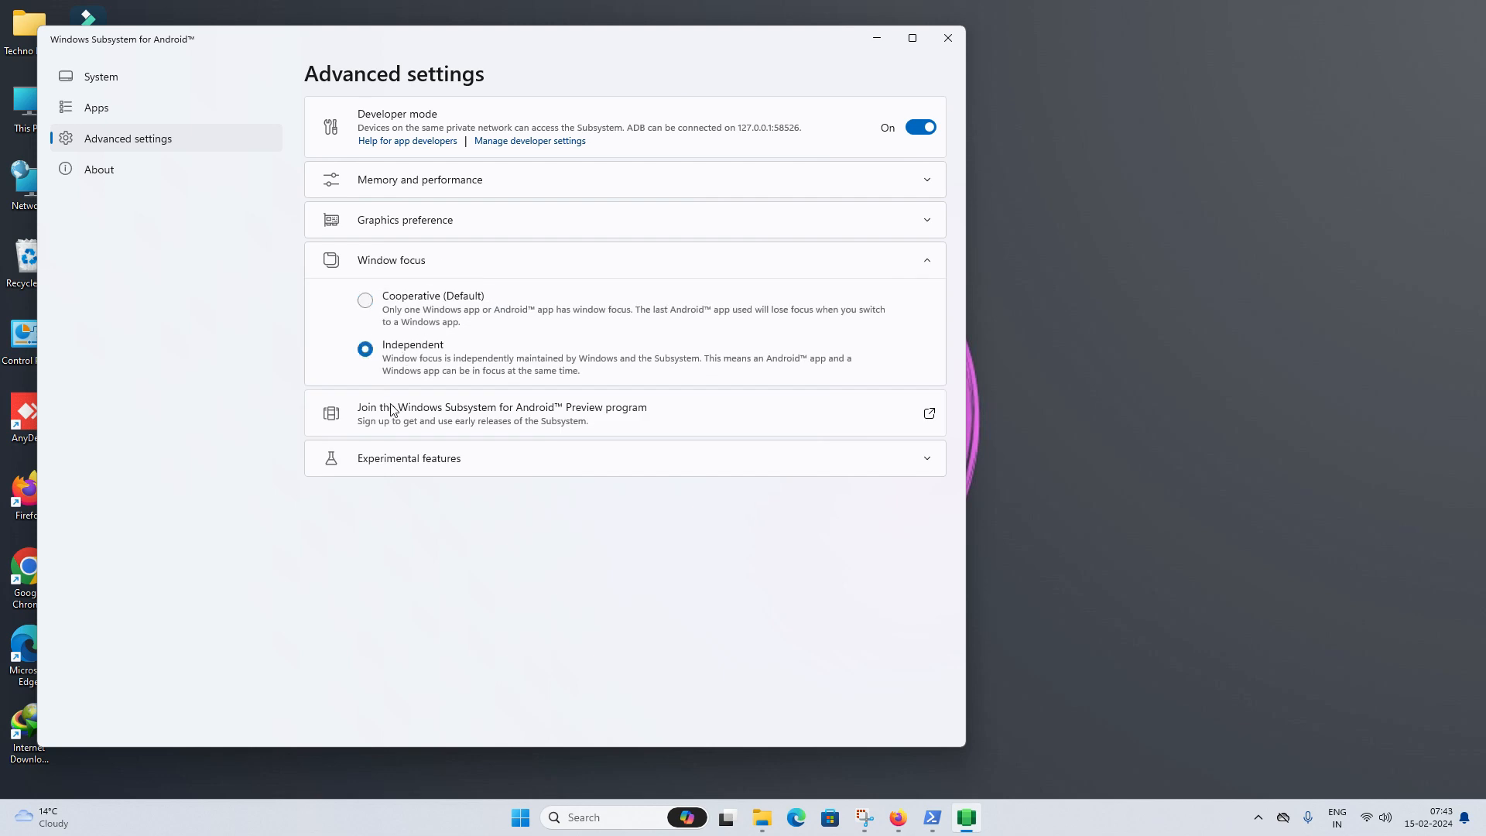
left_click(495, 463)
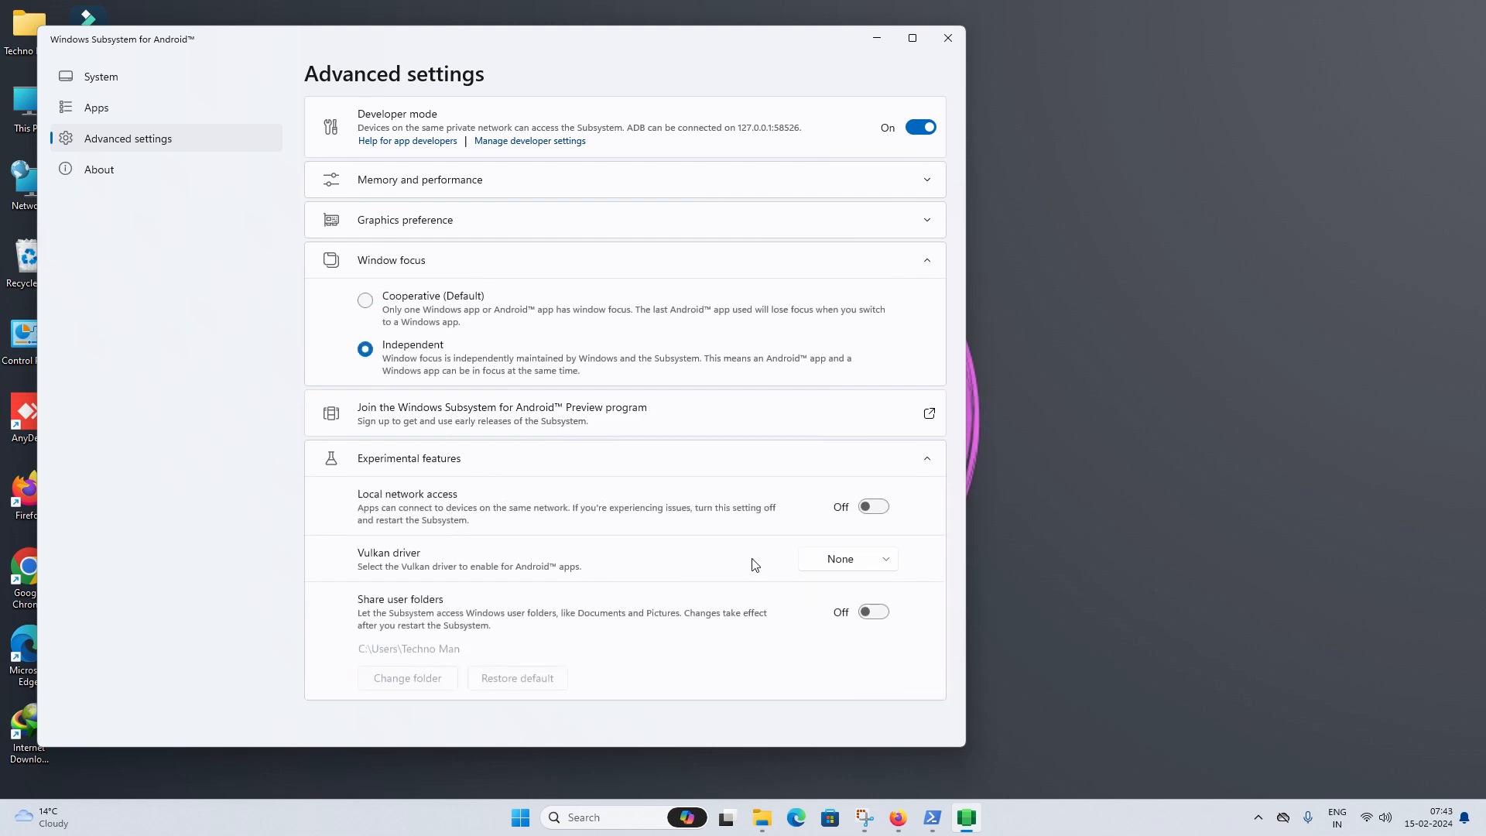
left_click(873, 508)
left_click(873, 614)
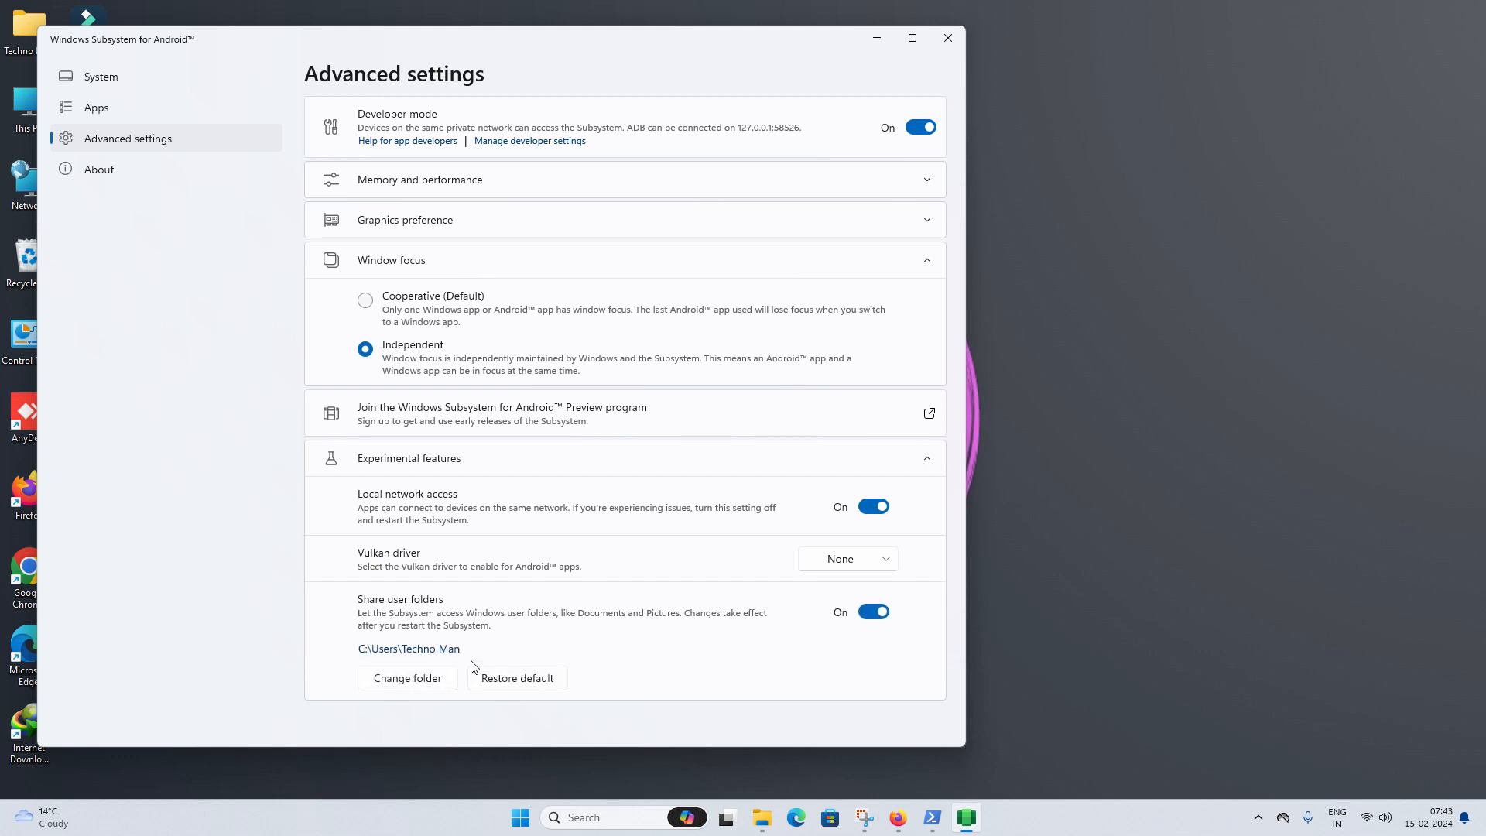
- Cancel changing the shared folder and view the About page showing version 2311.40000.4.0
left_click(432, 679)
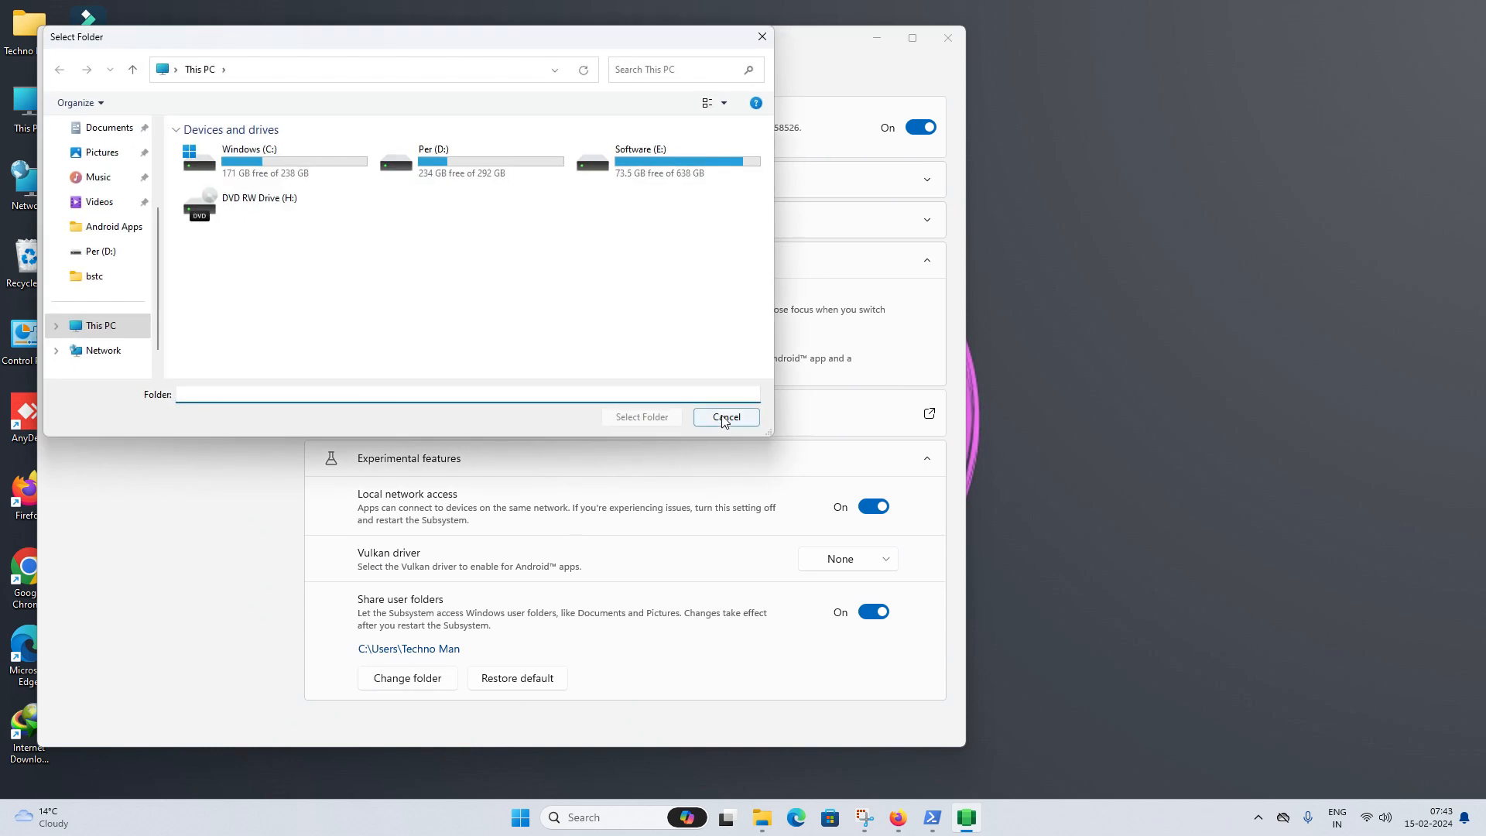
left_click(736, 415)
left_click(217, 168)
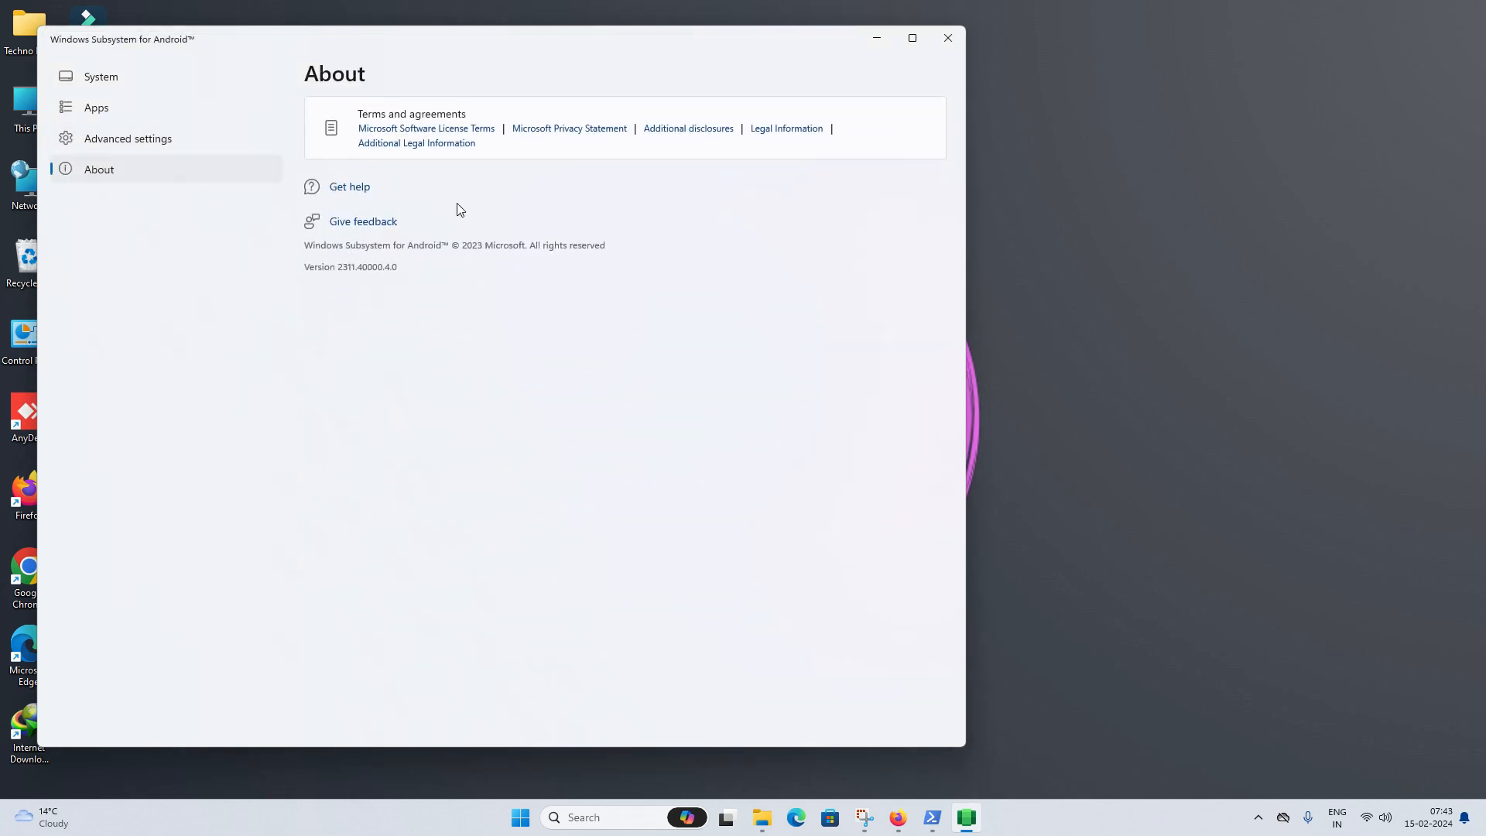
- Close WSA Settings and launch Play Store by searching 'play' in Windows Search
left_click(947, 38)
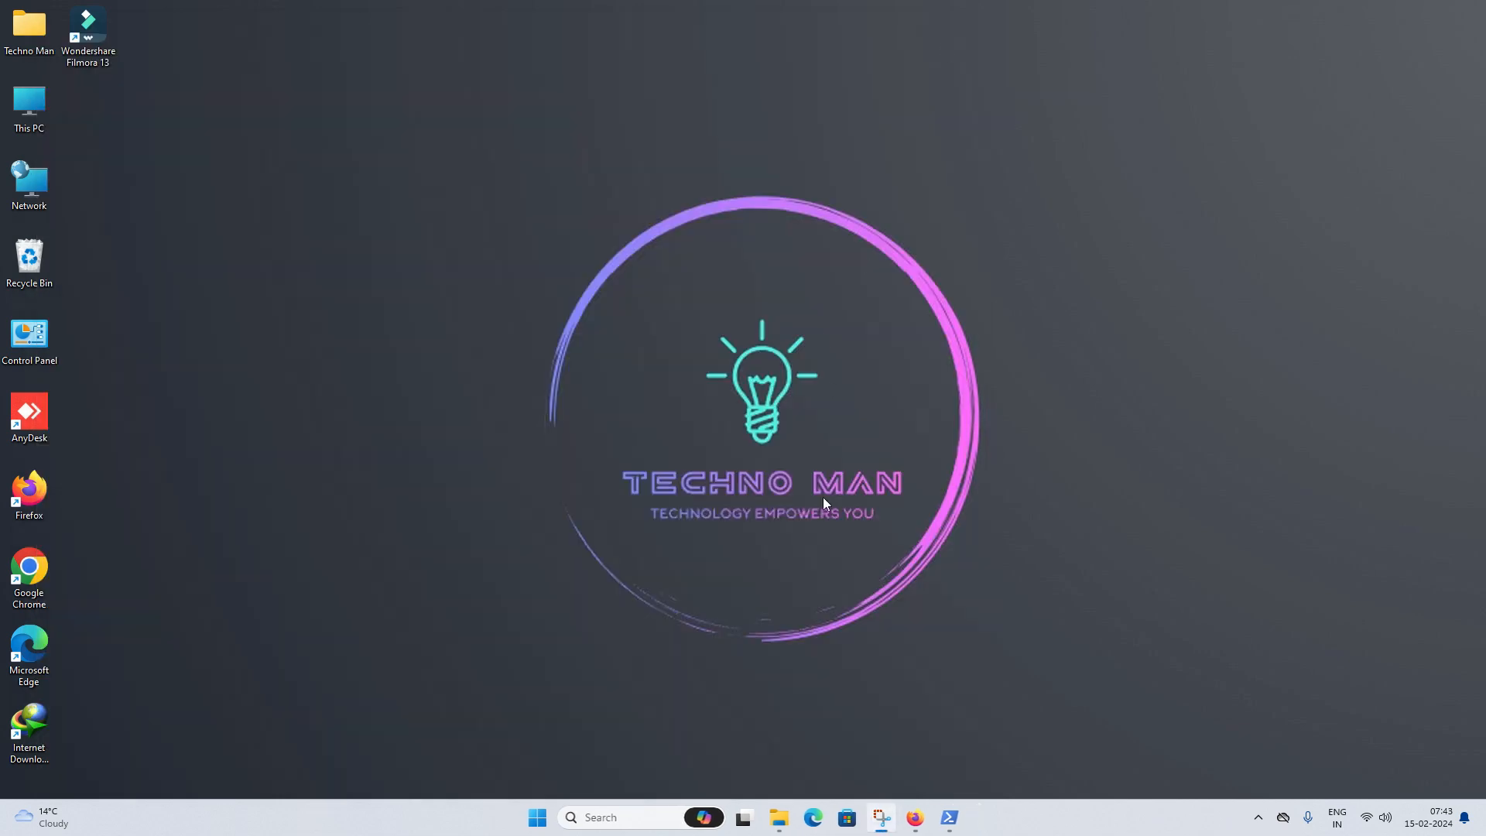
left_click(538, 817)
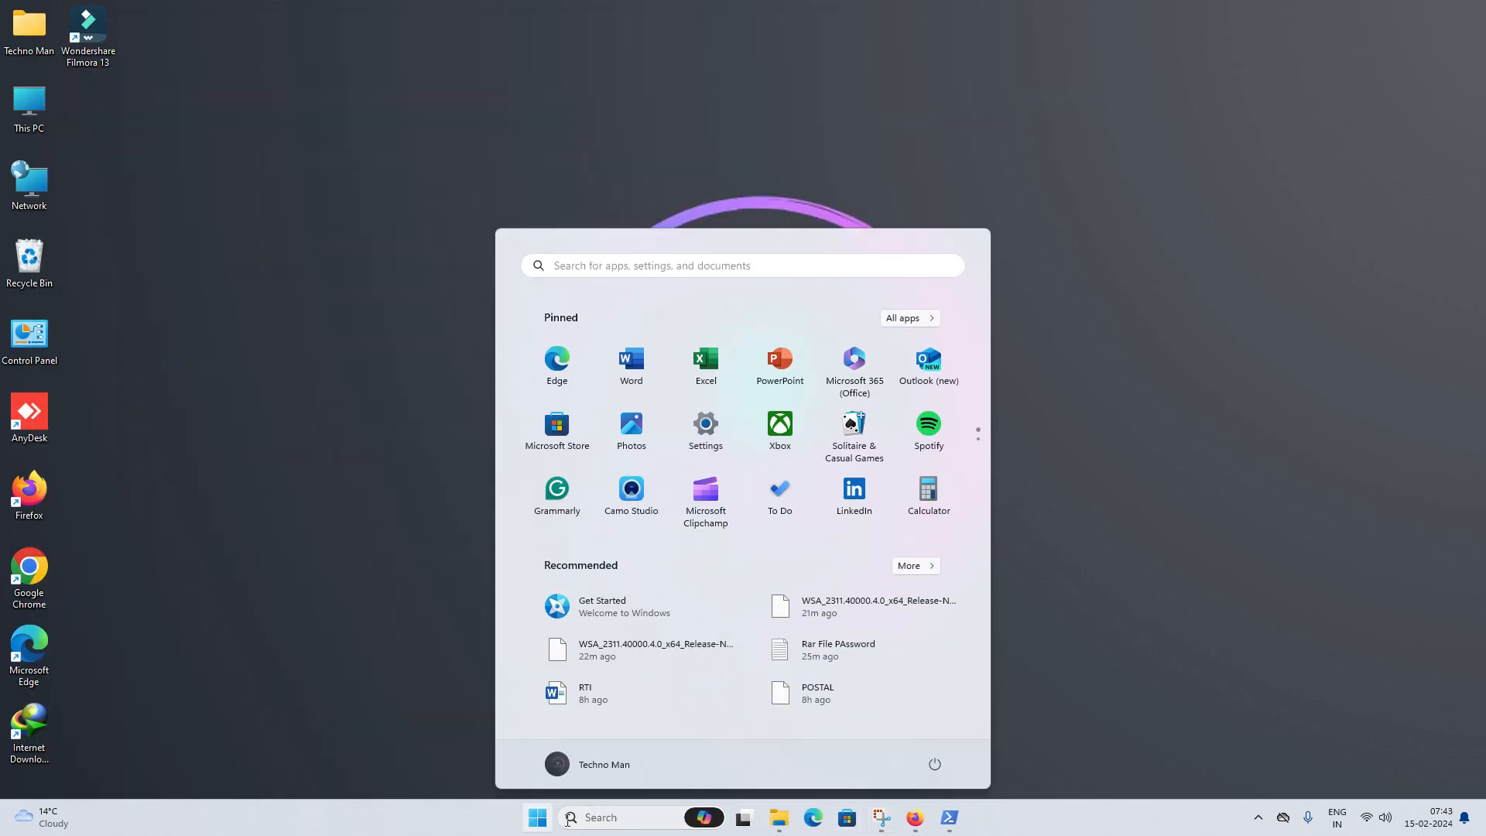
left_click(595, 820)
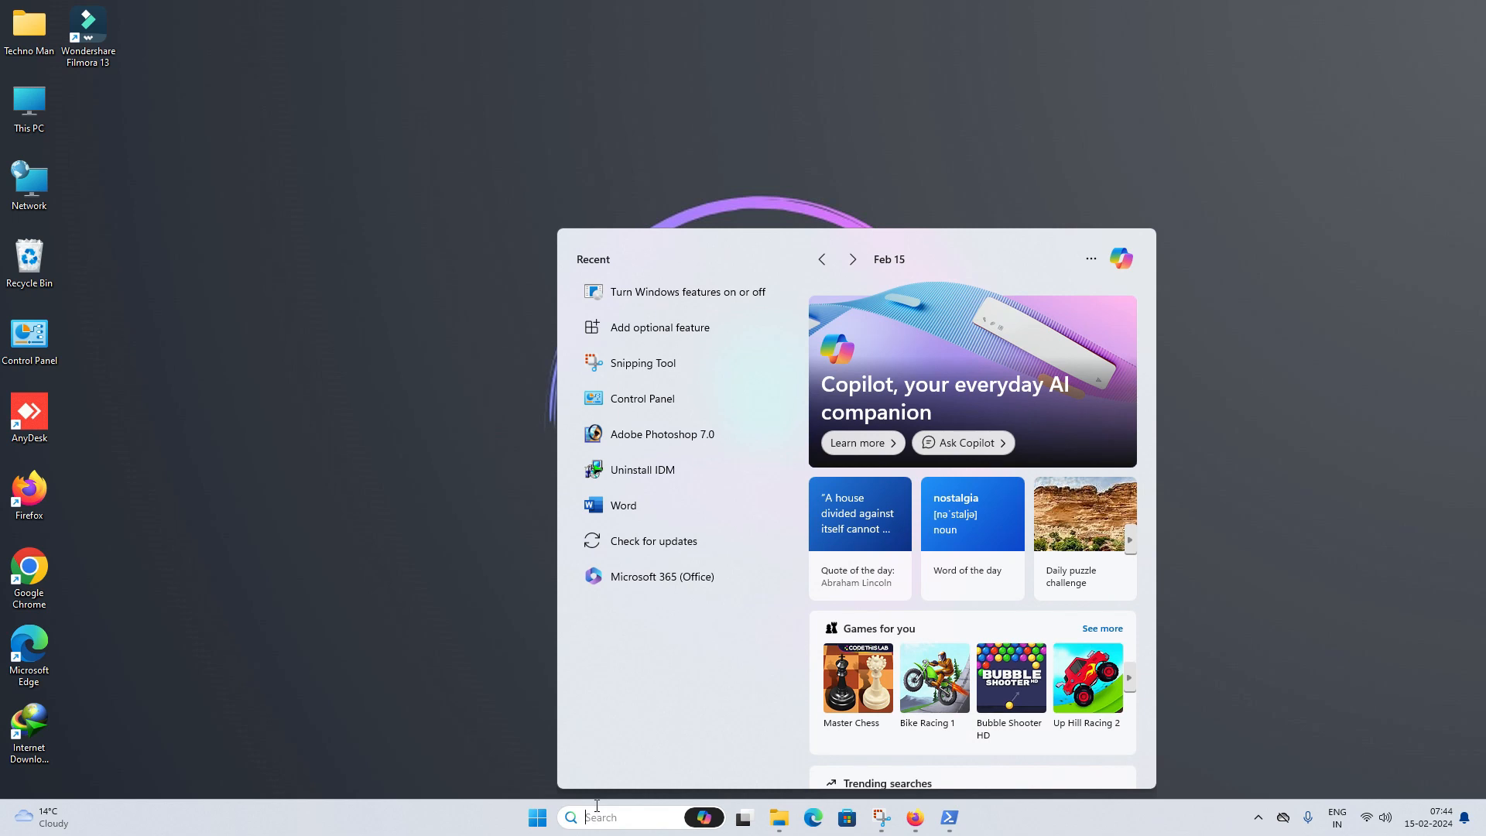
type("play")
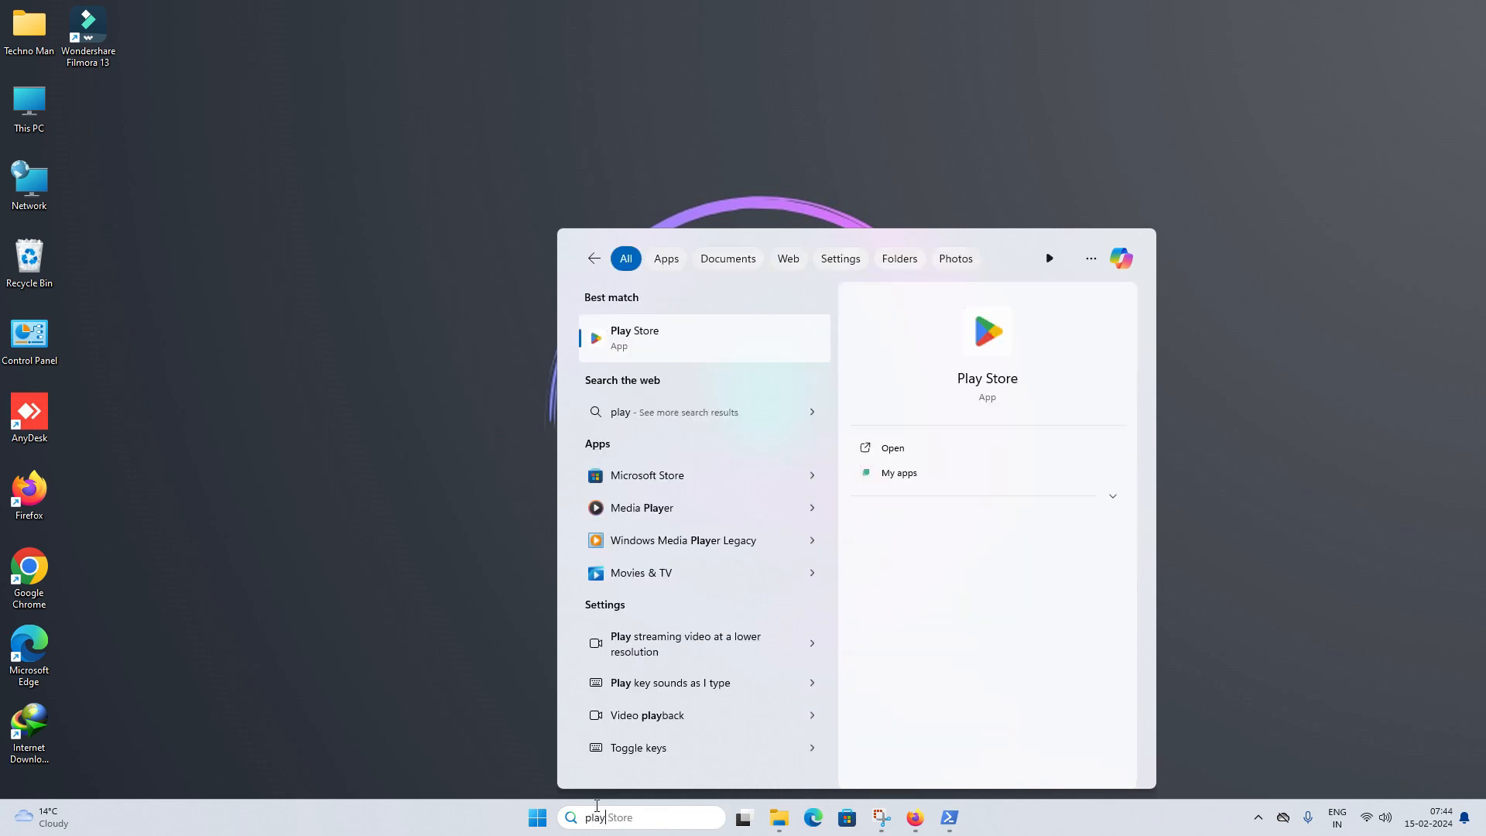
left_click(677, 346)
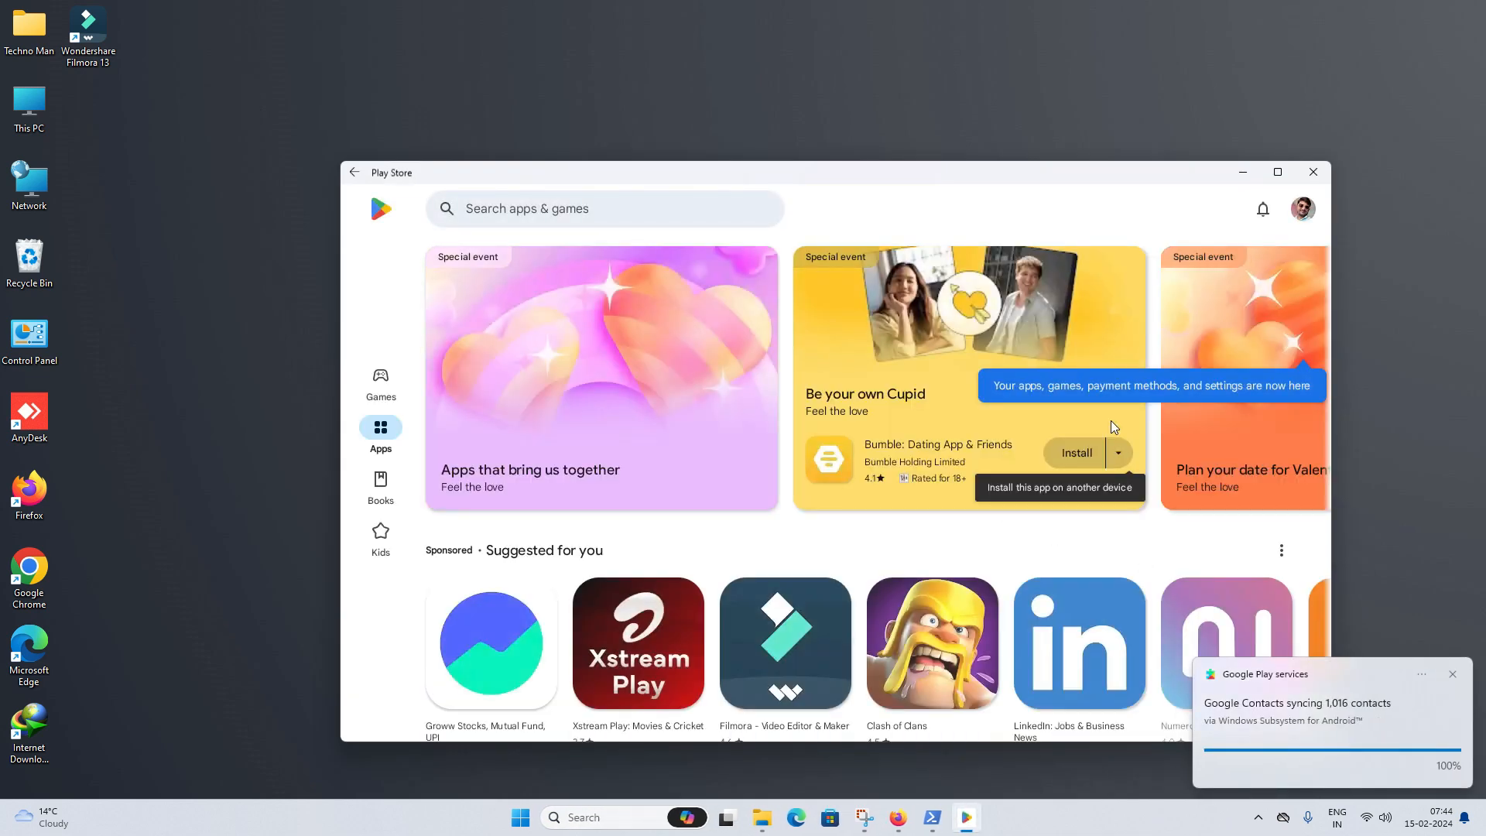
- Browse the Play Store Games page and bring up the store search
scroll(746, 424, "down", 10)
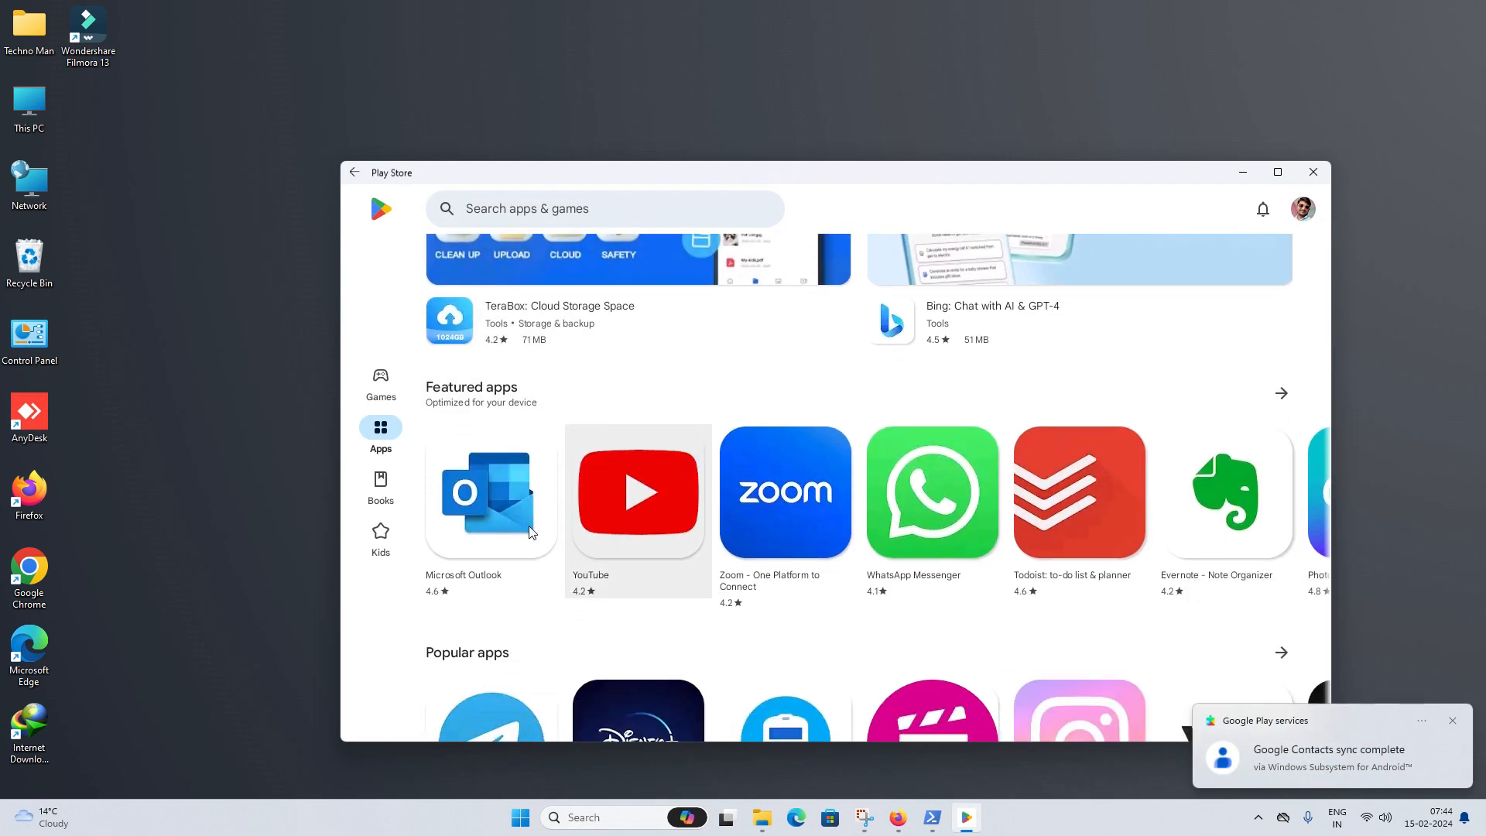
left_click(381, 383)
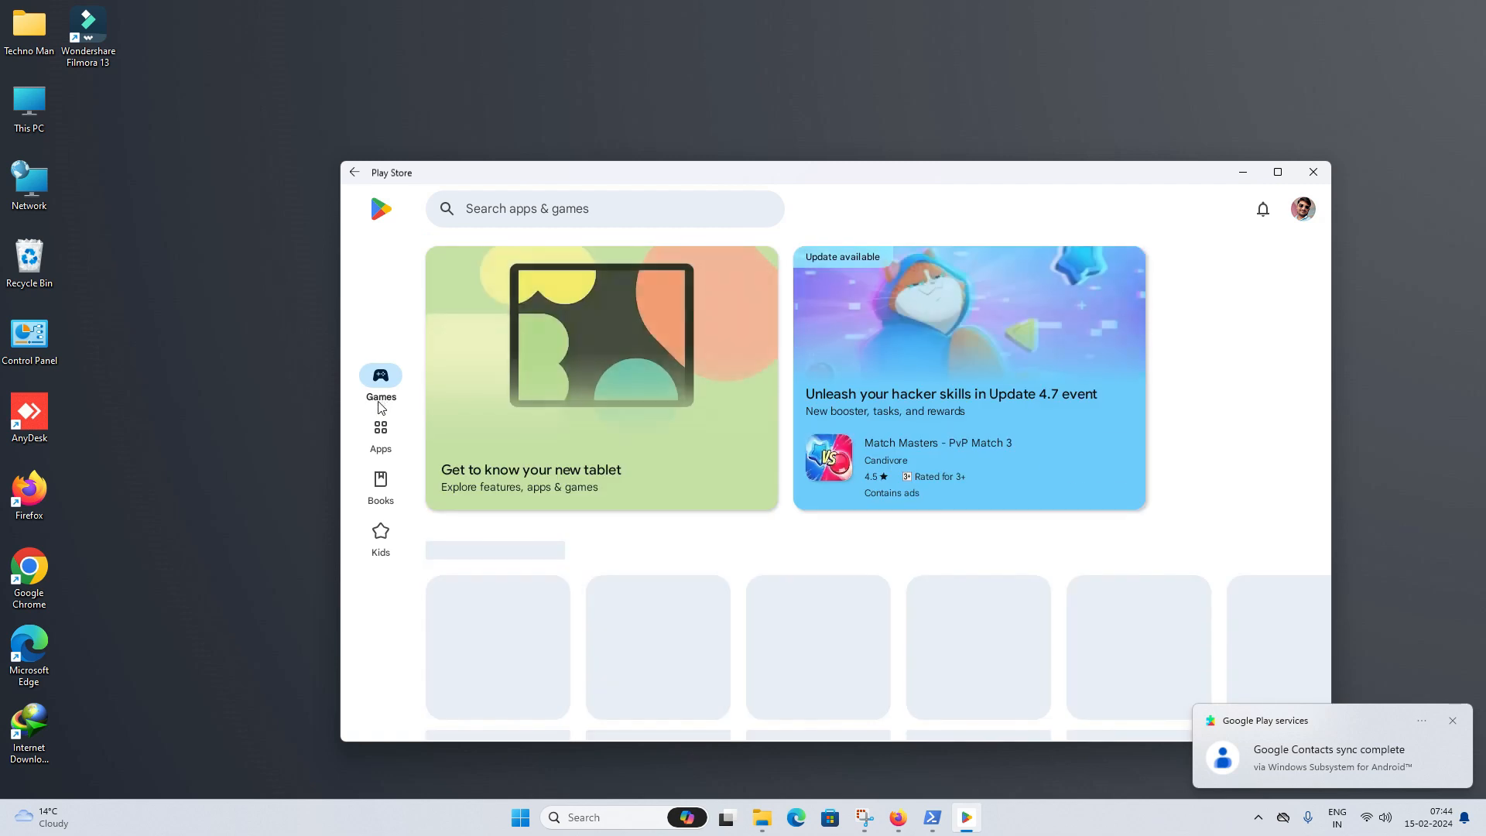
scroll(537, 495, "down", 5)
left_click(612, 203)
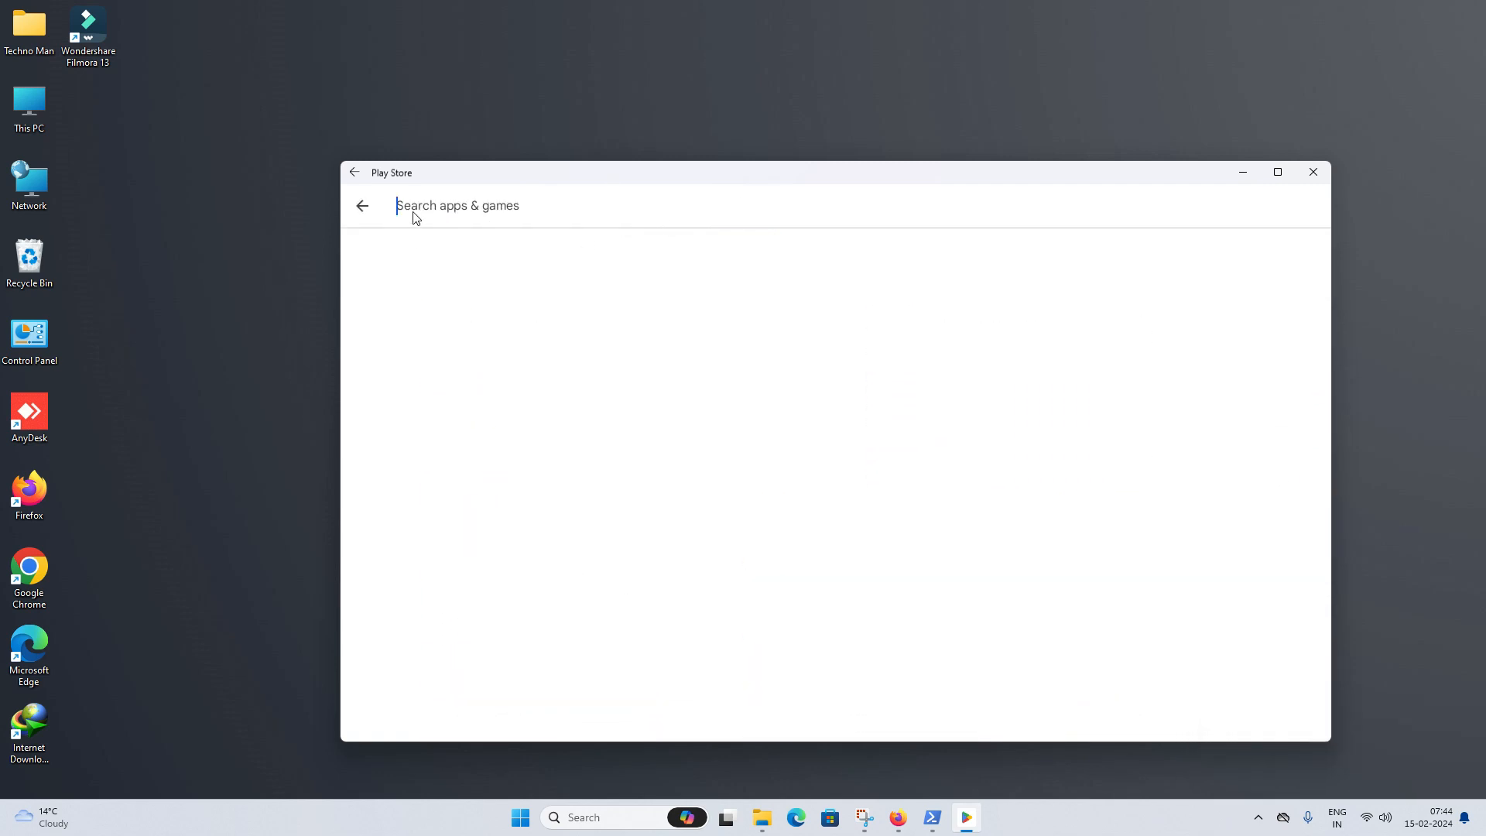
- Search the Play Store for 'what' and install WhatsApp Messenger
type("what")
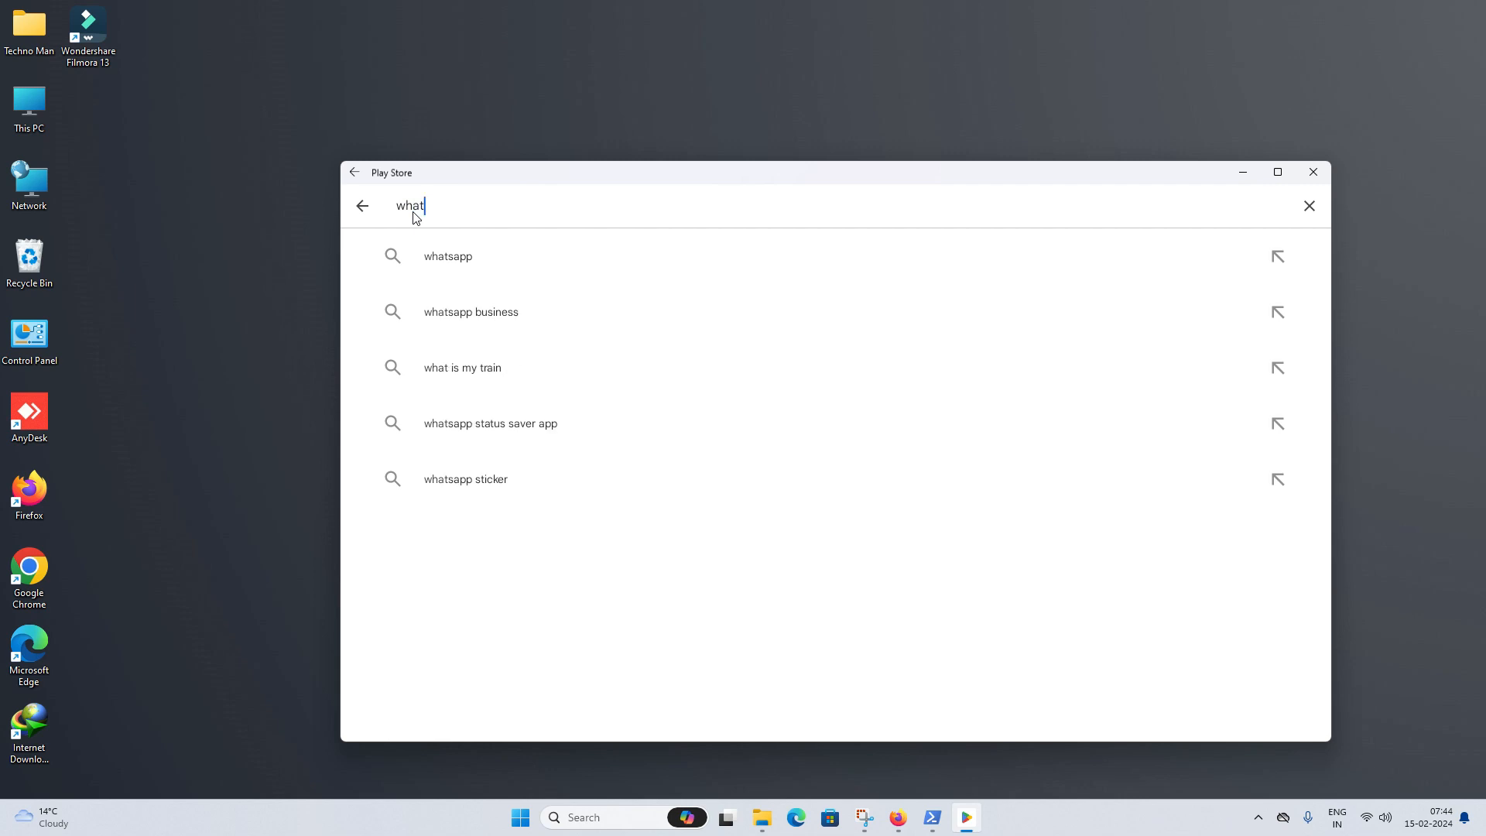
key("Return")
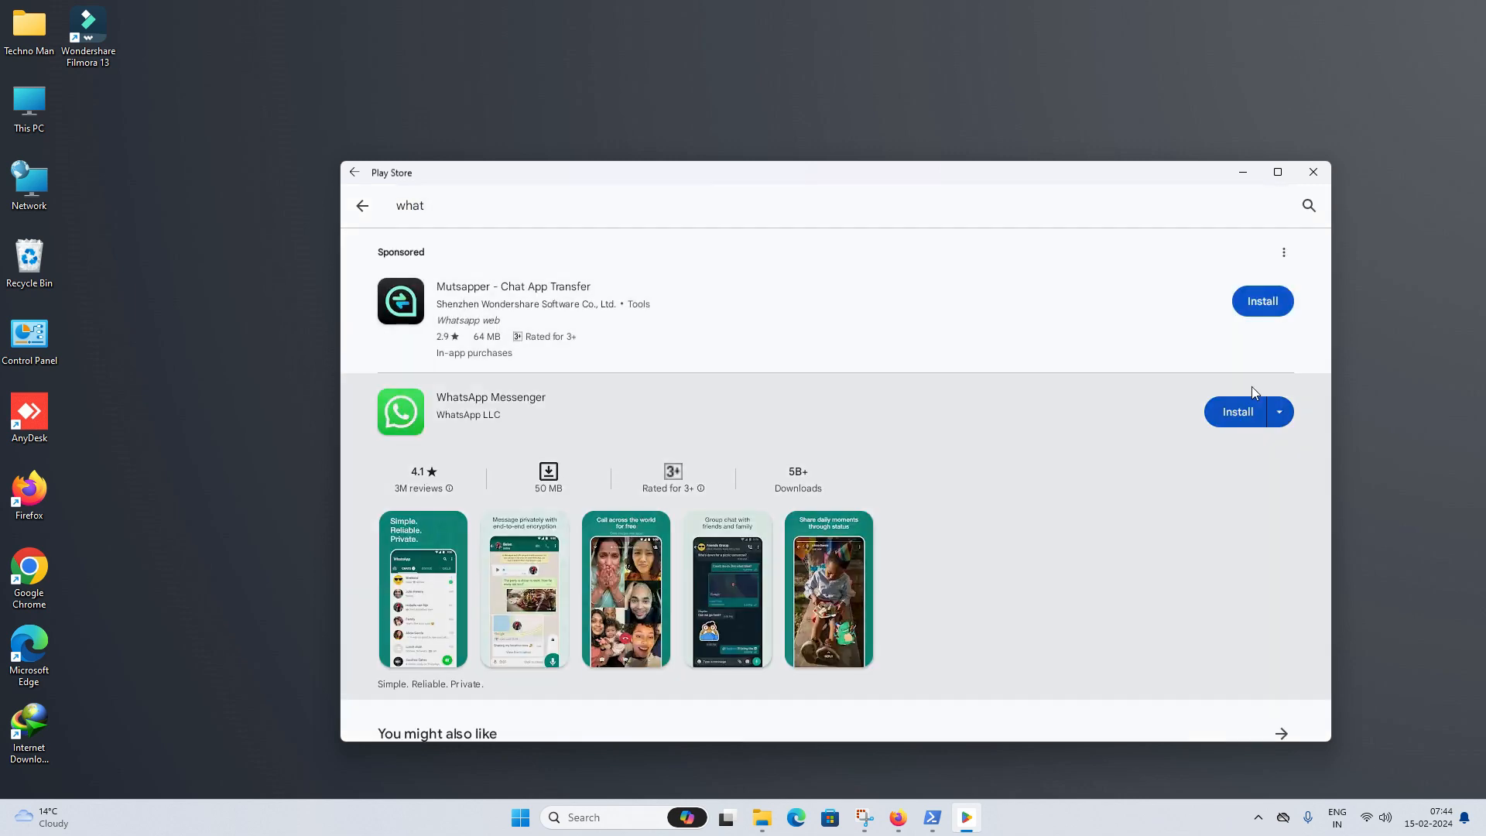
left_click(1238, 411)
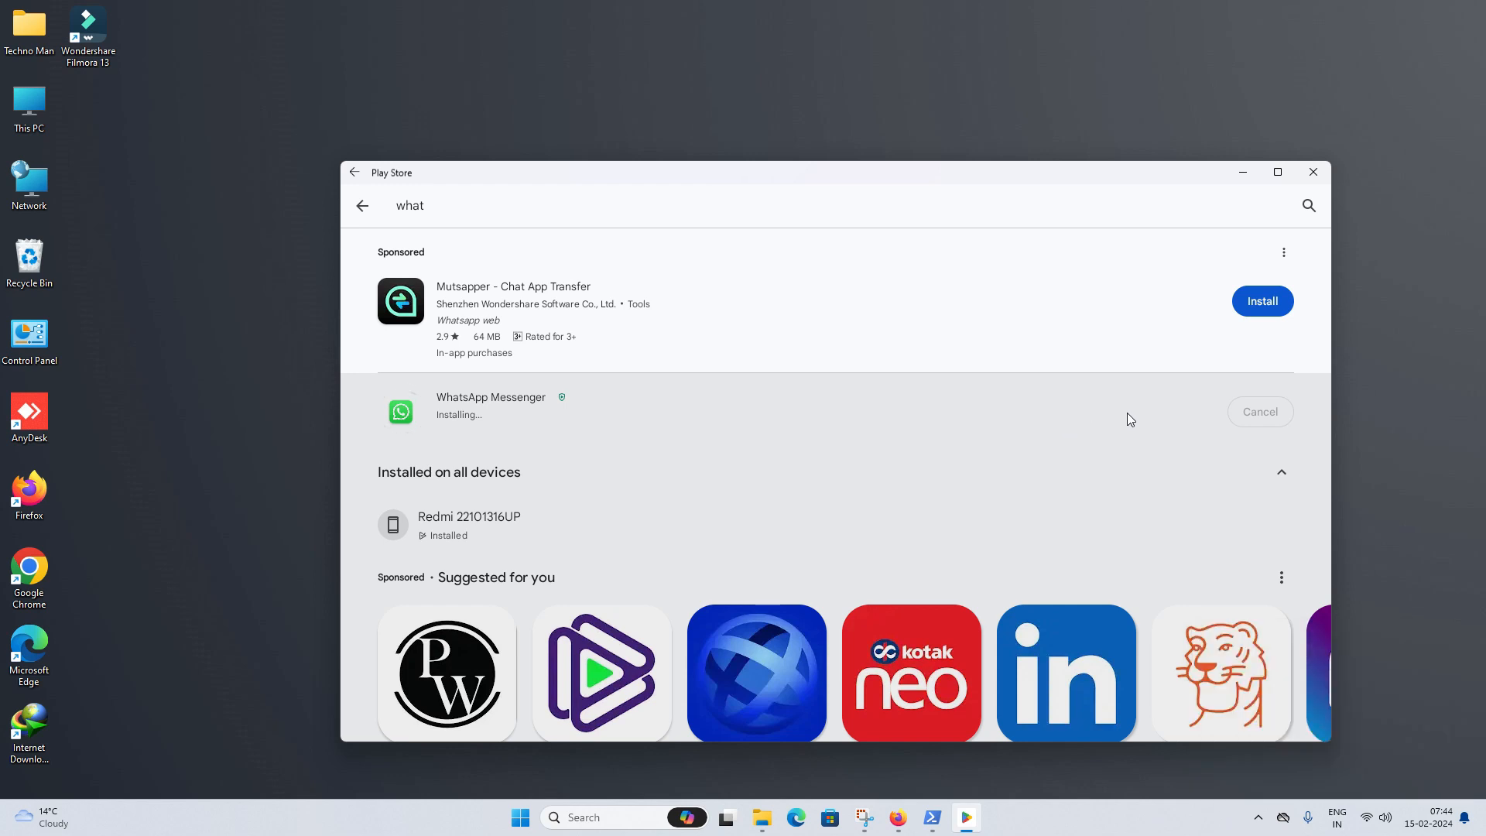
scroll(1073, 412, "down", 5)
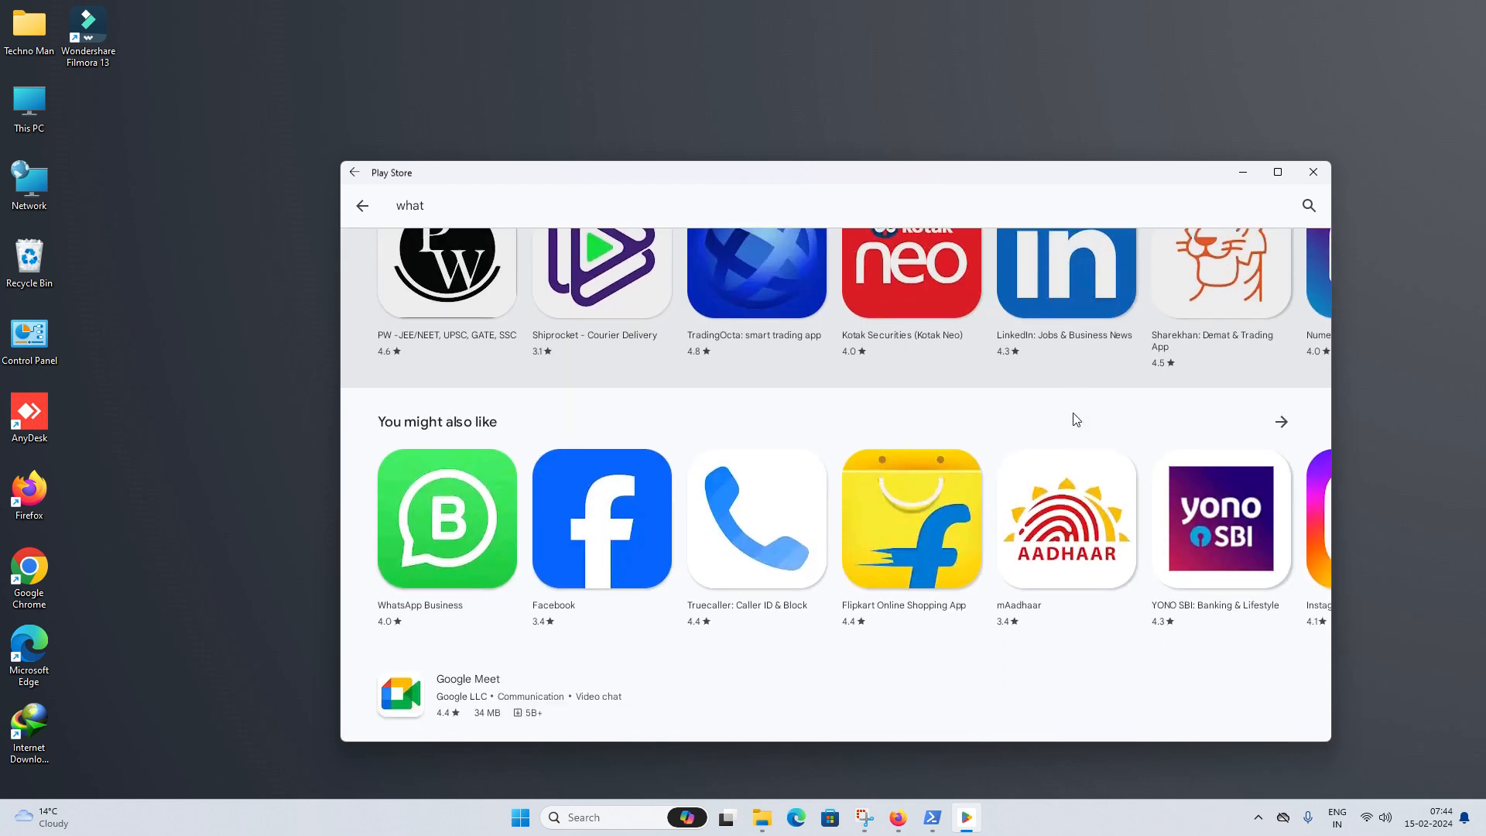
scroll(1073, 418, "up", 5)
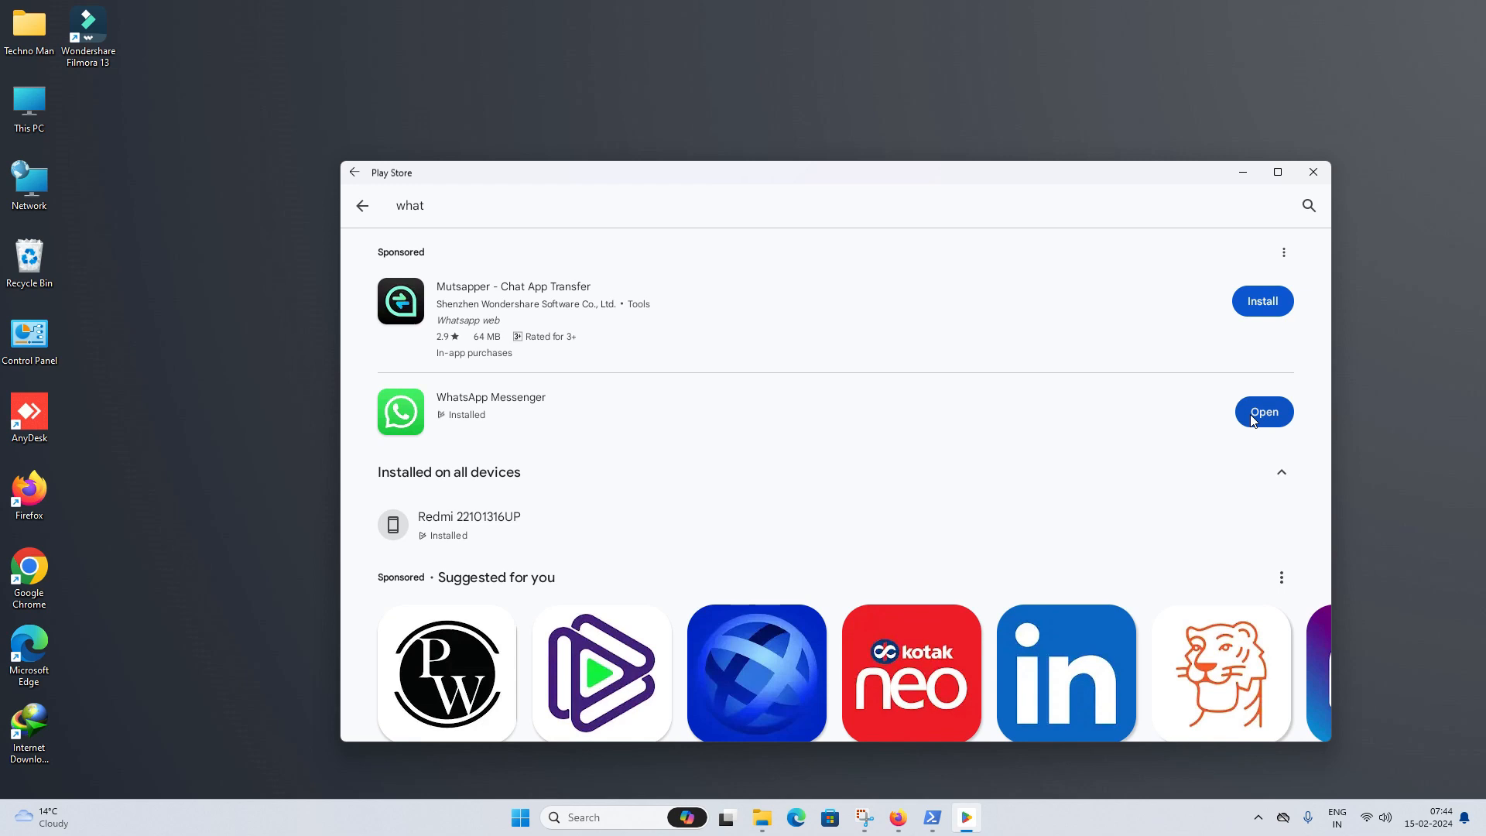
- Launch WhatsApp to its language welcome screen, then close its window
left_click(1254, 421)
scroll(1084, 464, "down", 15)
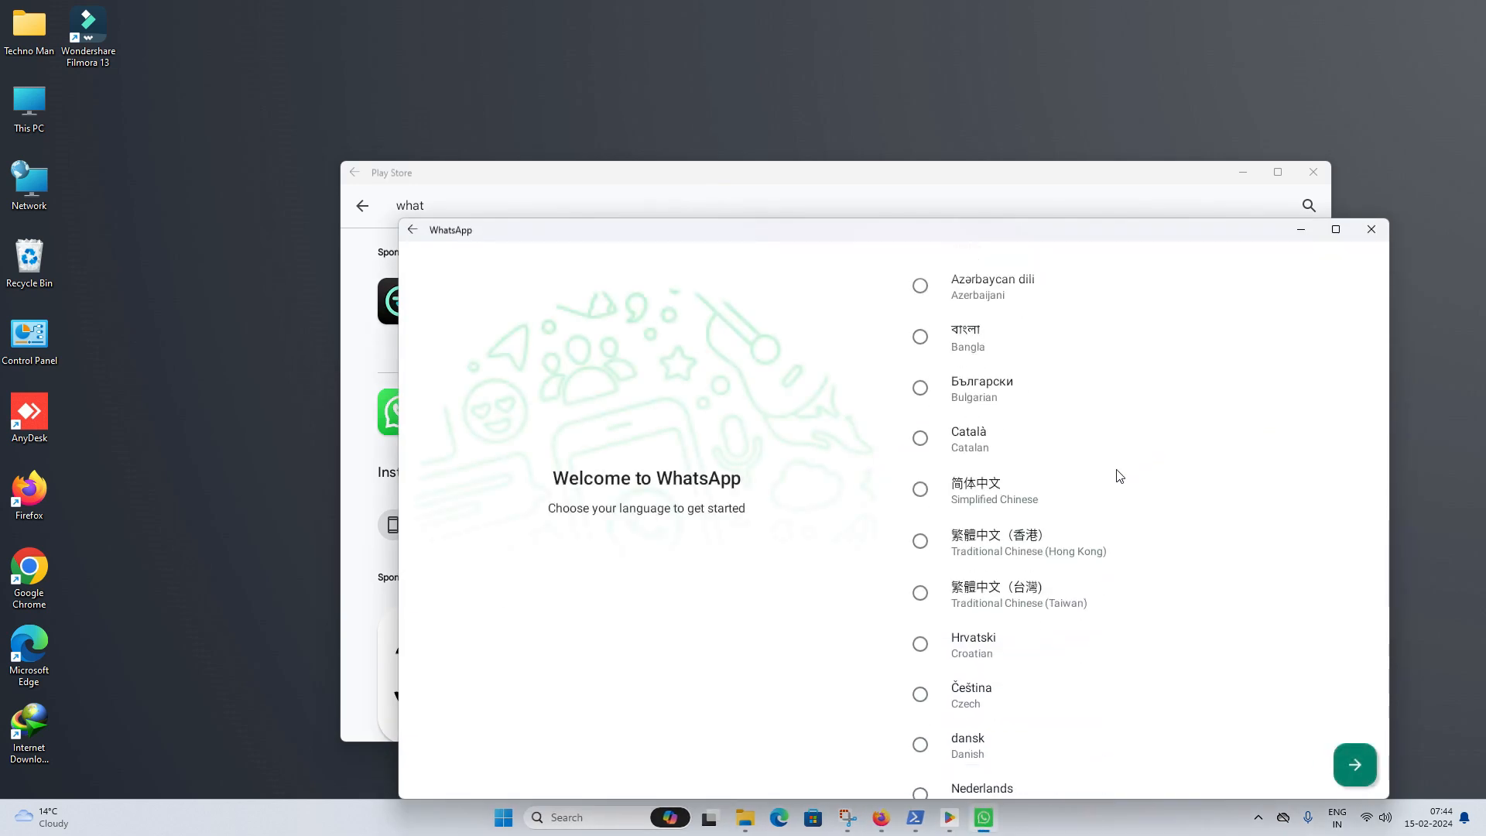
left_click(1371, 230)
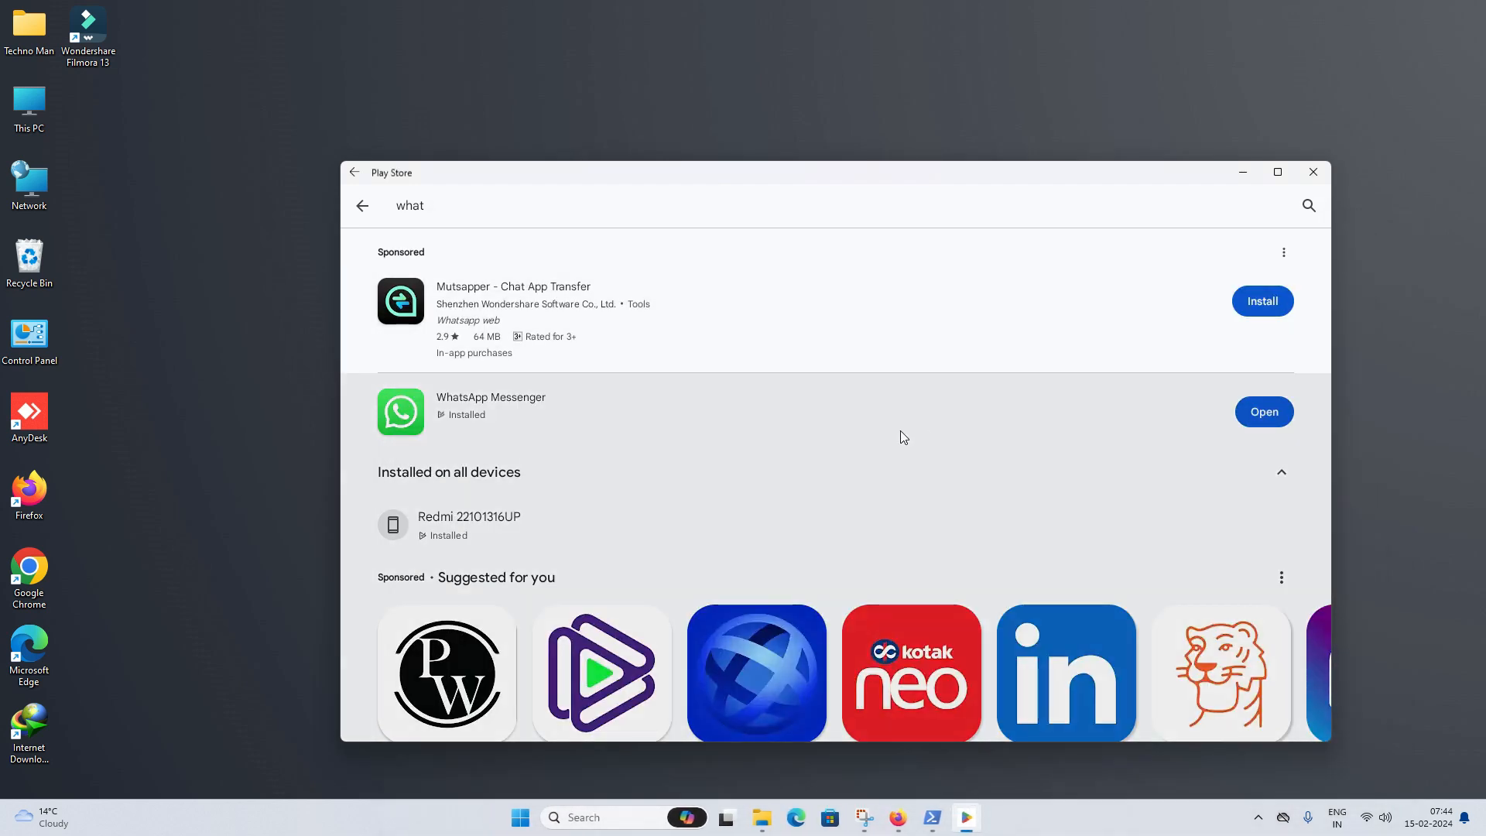
scroll(867, 396, "down", 8)
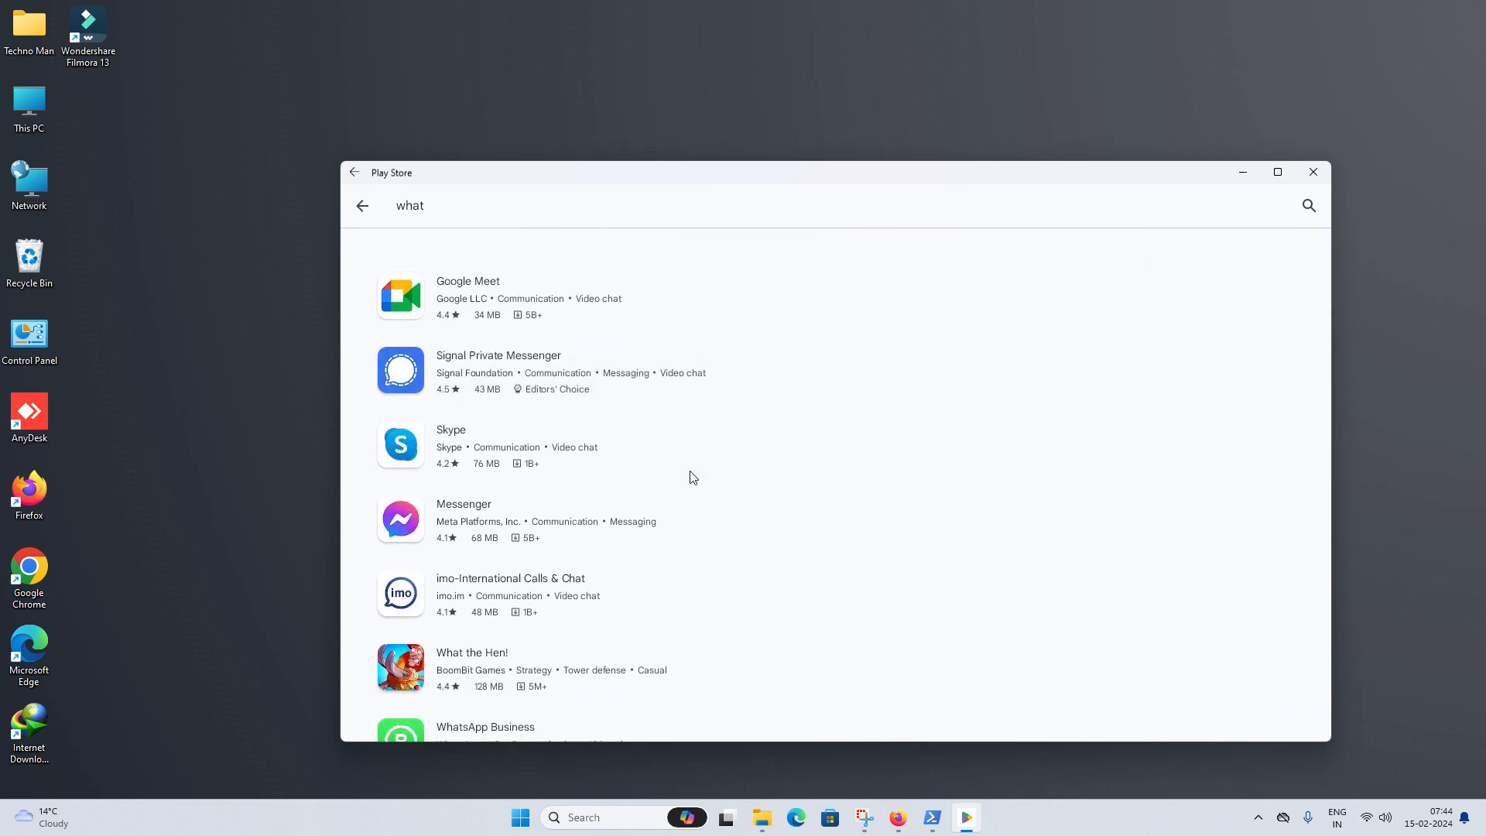
scroll(697, 473, "up", 3)
- Install Facebook from its store page, confirm it reaches the login screen, then return to search
left_click(608, 341)
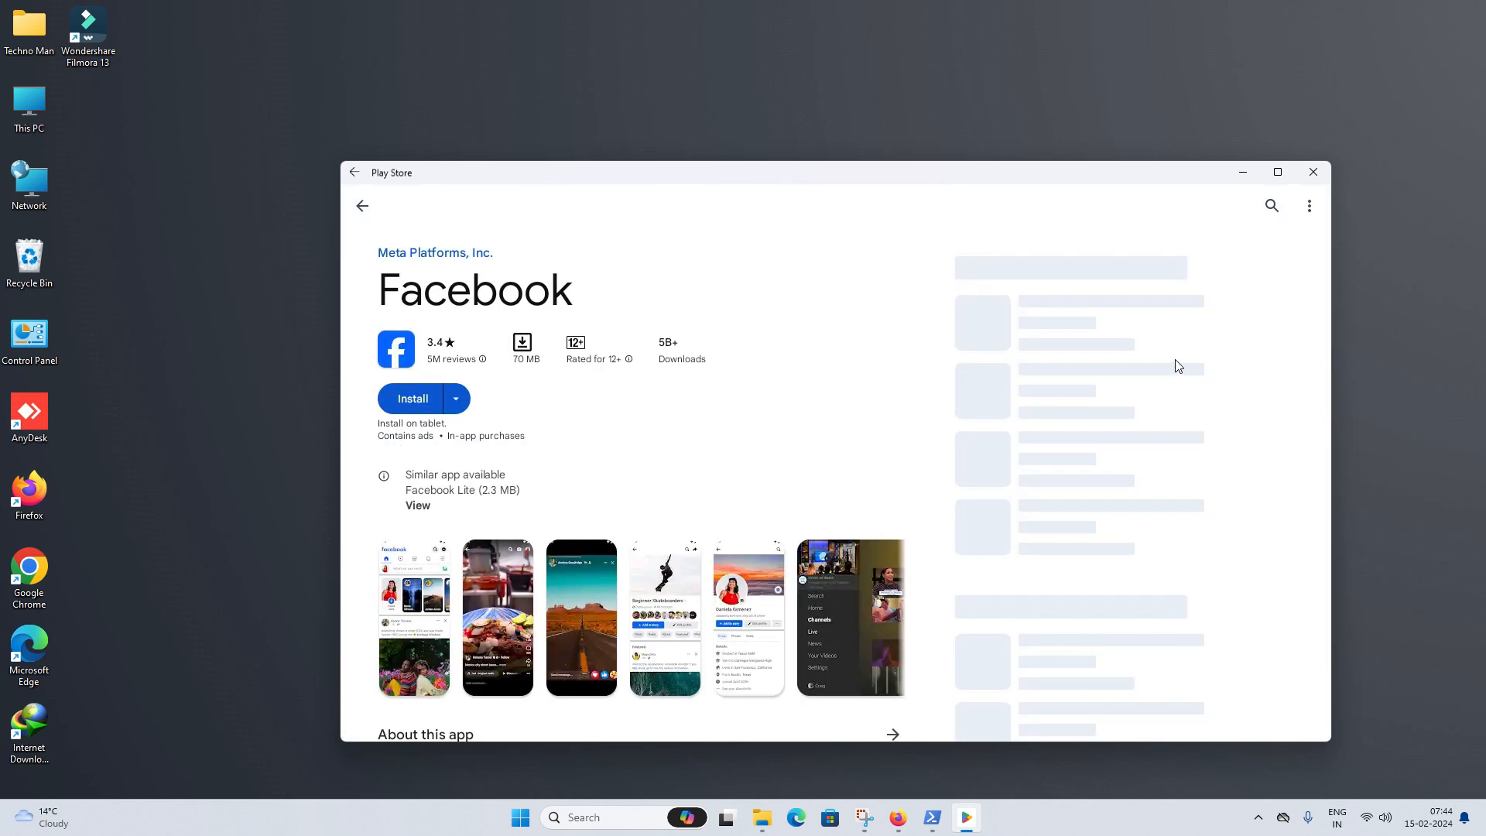
left_click(411, 399)
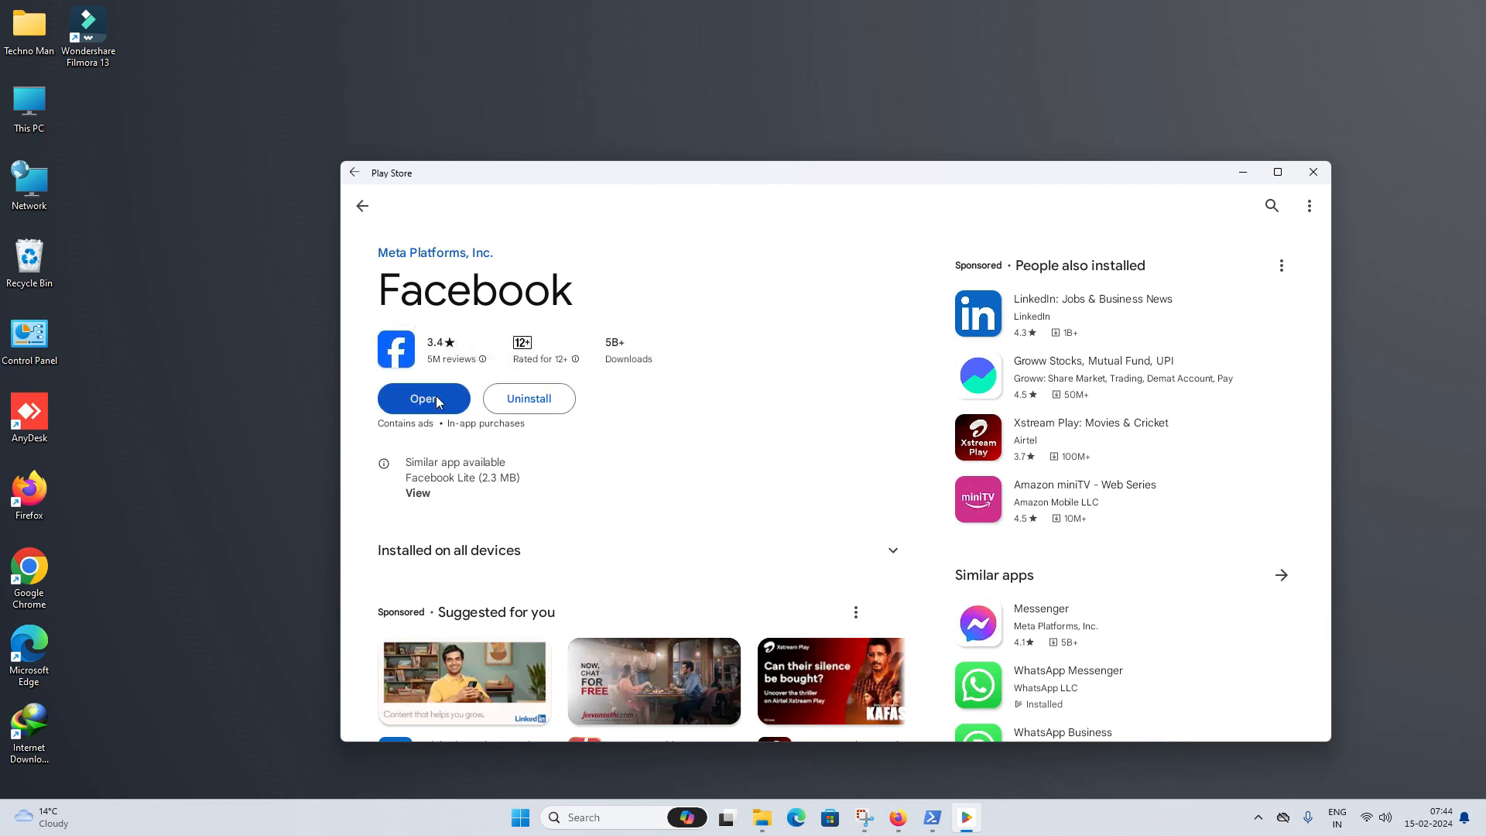
left_click(438, 399)
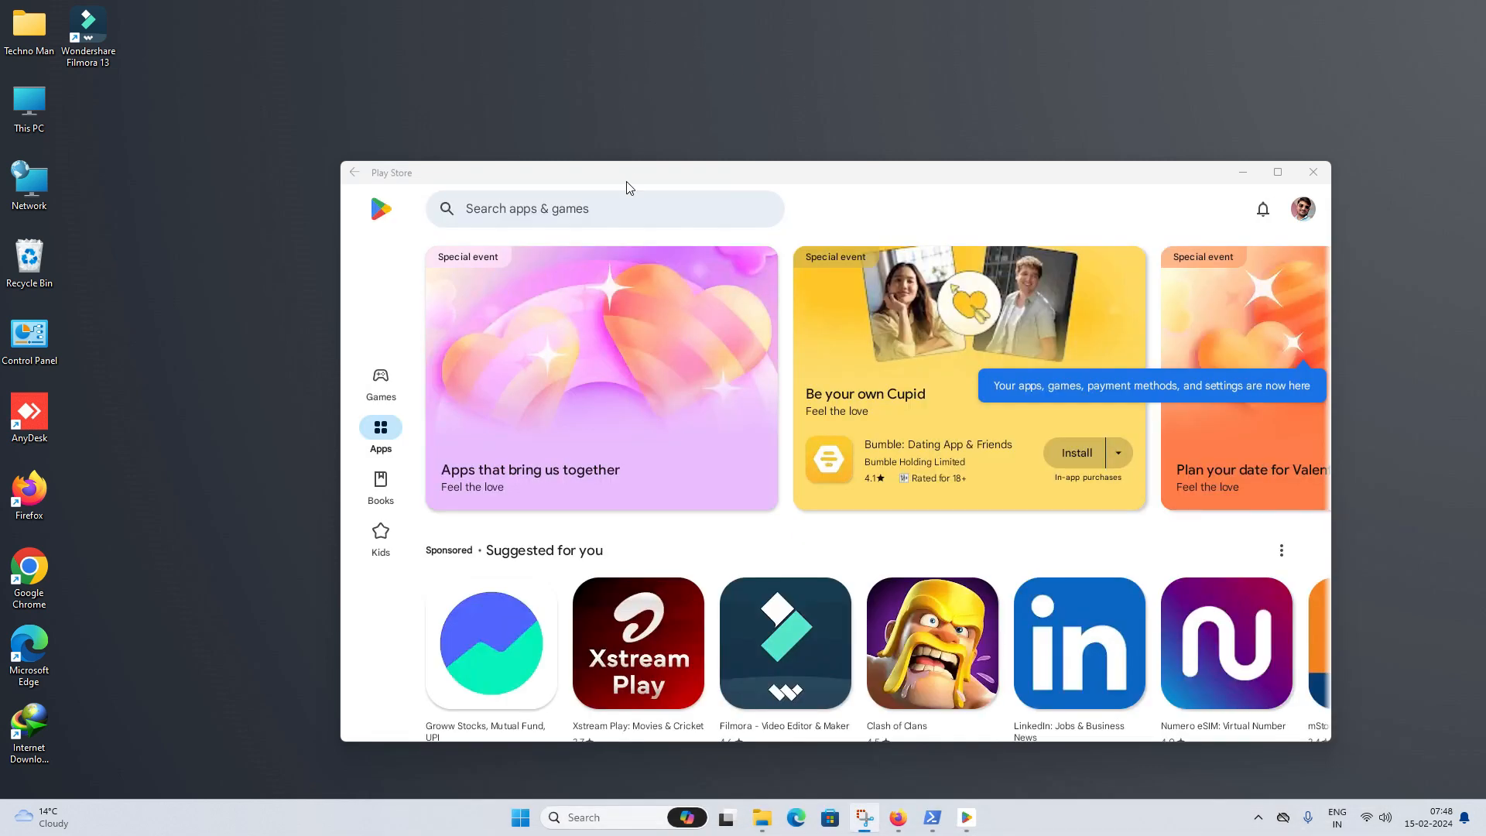
left_click(625, 206)
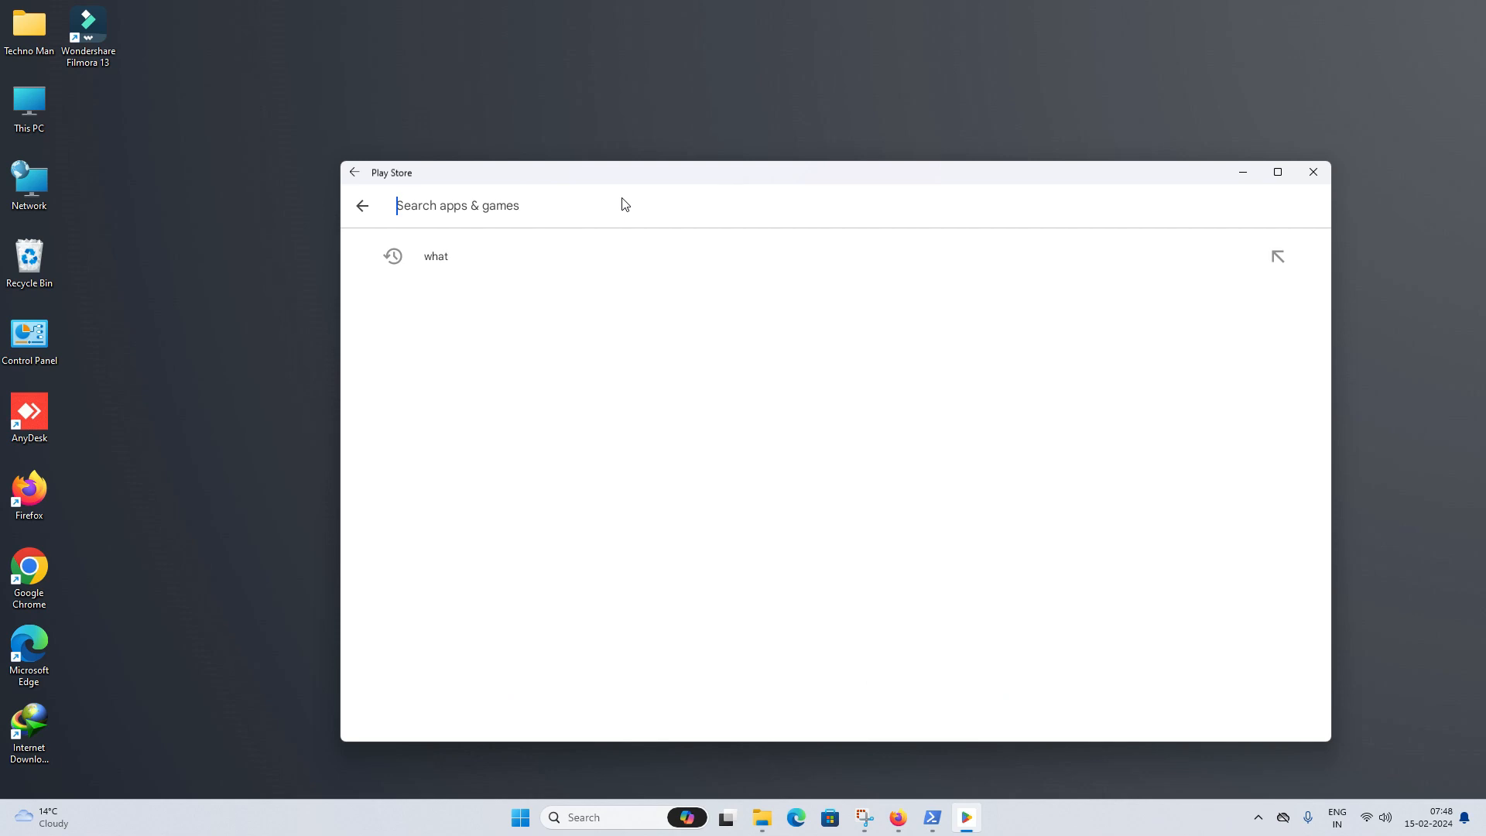
- Search 'jio tv', install JioTV: Live TV, Catch-Up & OTT, and launch it to its splash screen
type("jio tv")
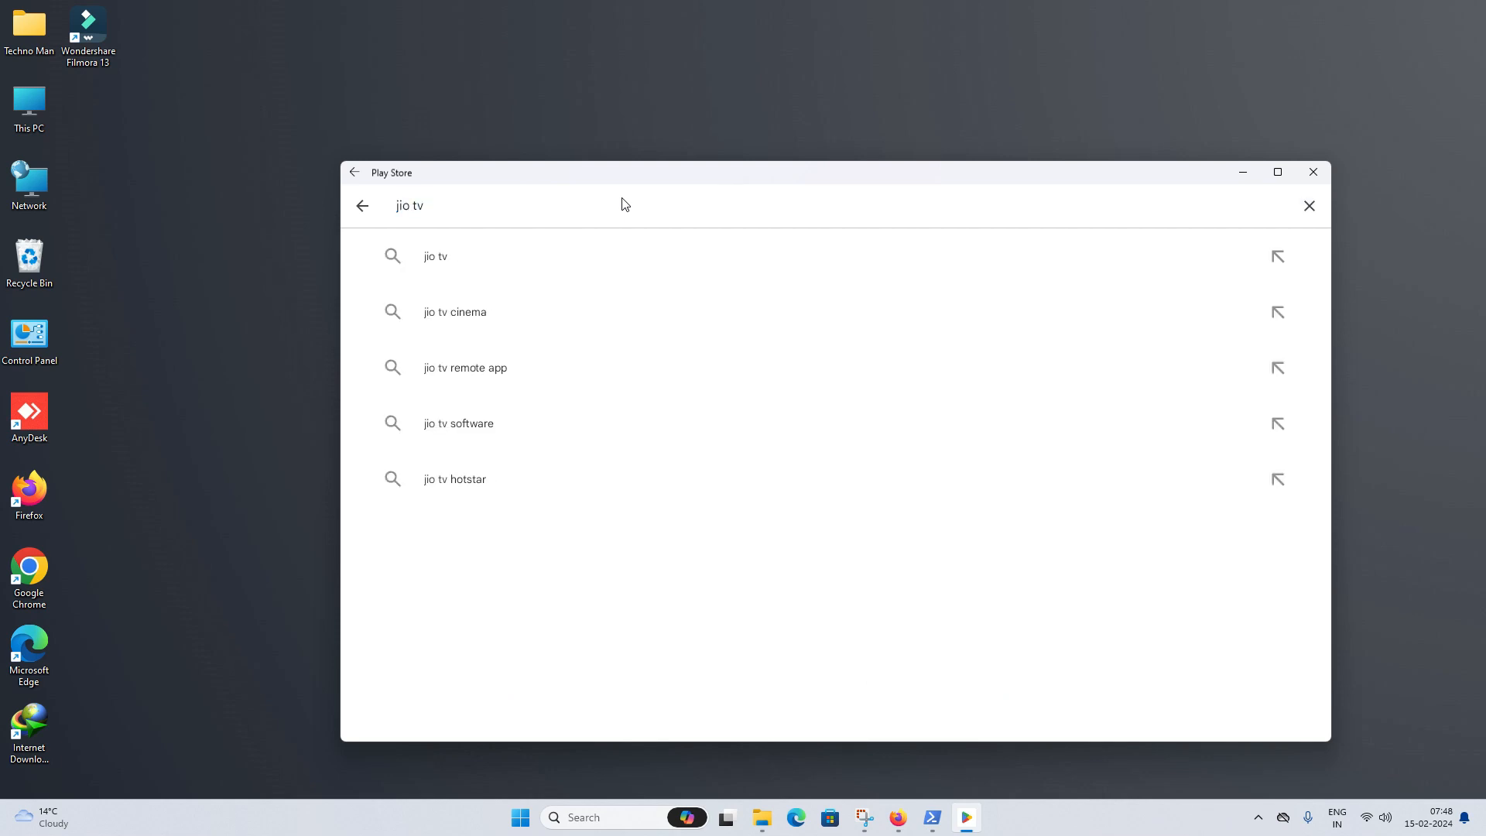
key("Return")
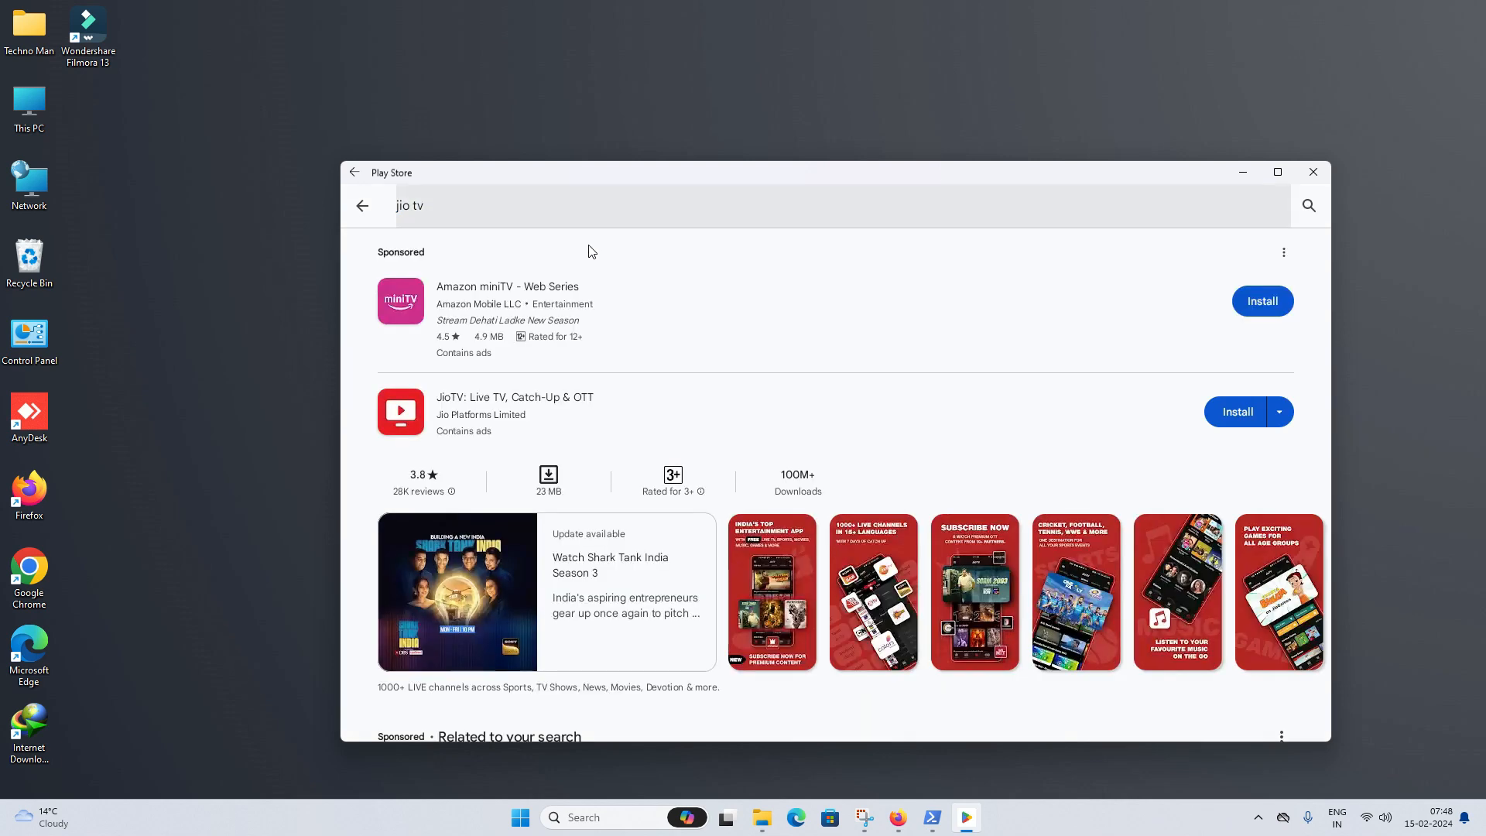
left_click(1223, 417)
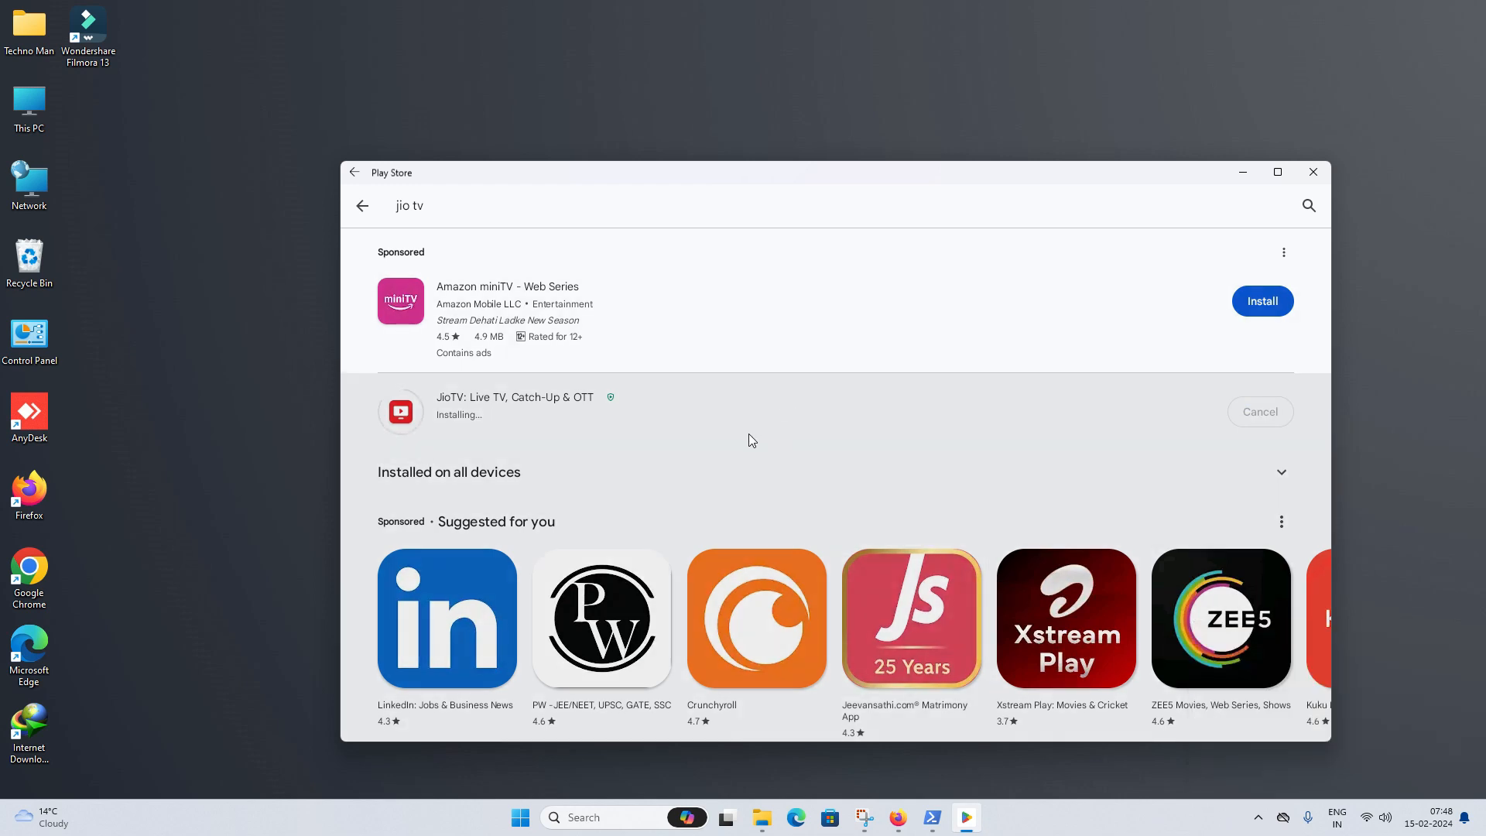
left_click(1262, 414)
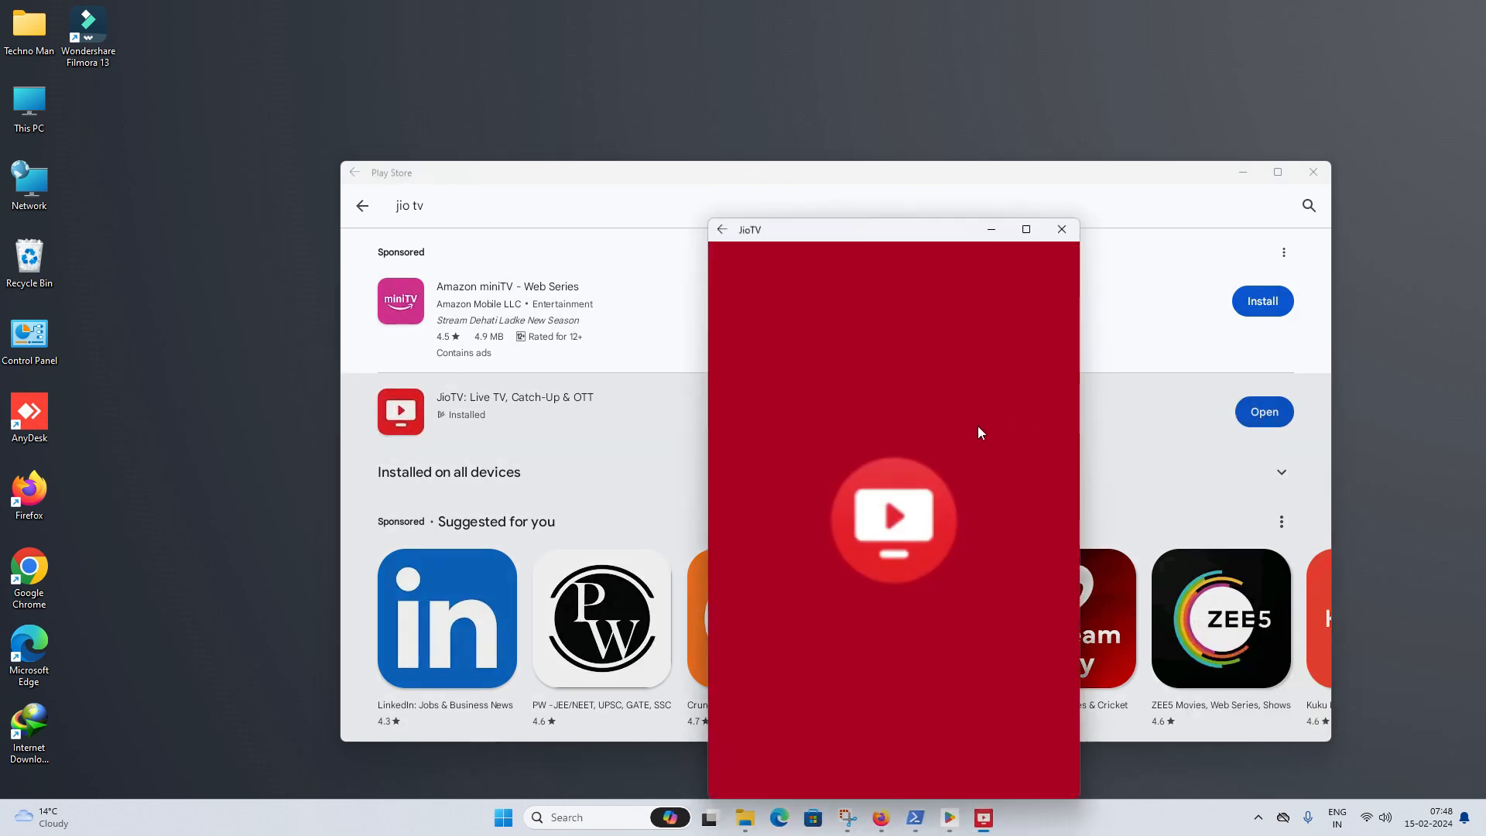